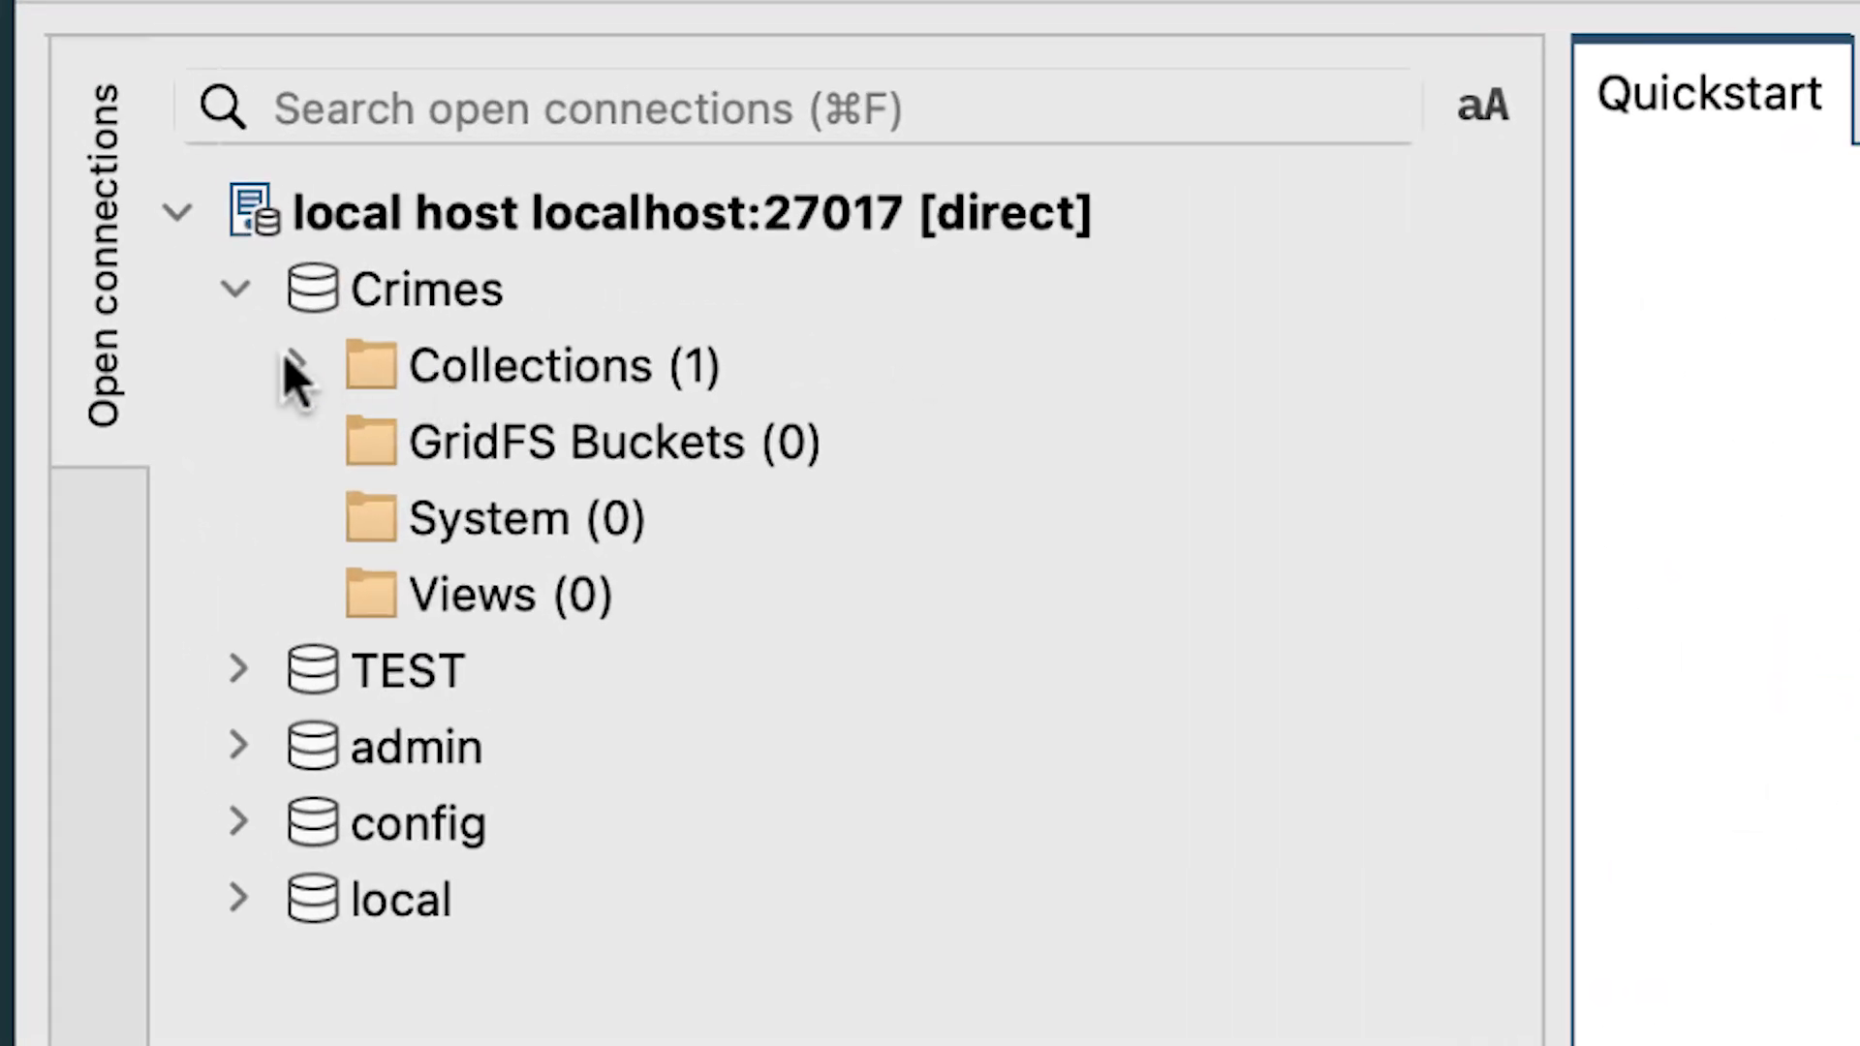
# Expand the crimes collection's indexes in the Crimes database and open its Index Manager.
pyautogui.click(287, 360)
pyautogui.click(355, 435)
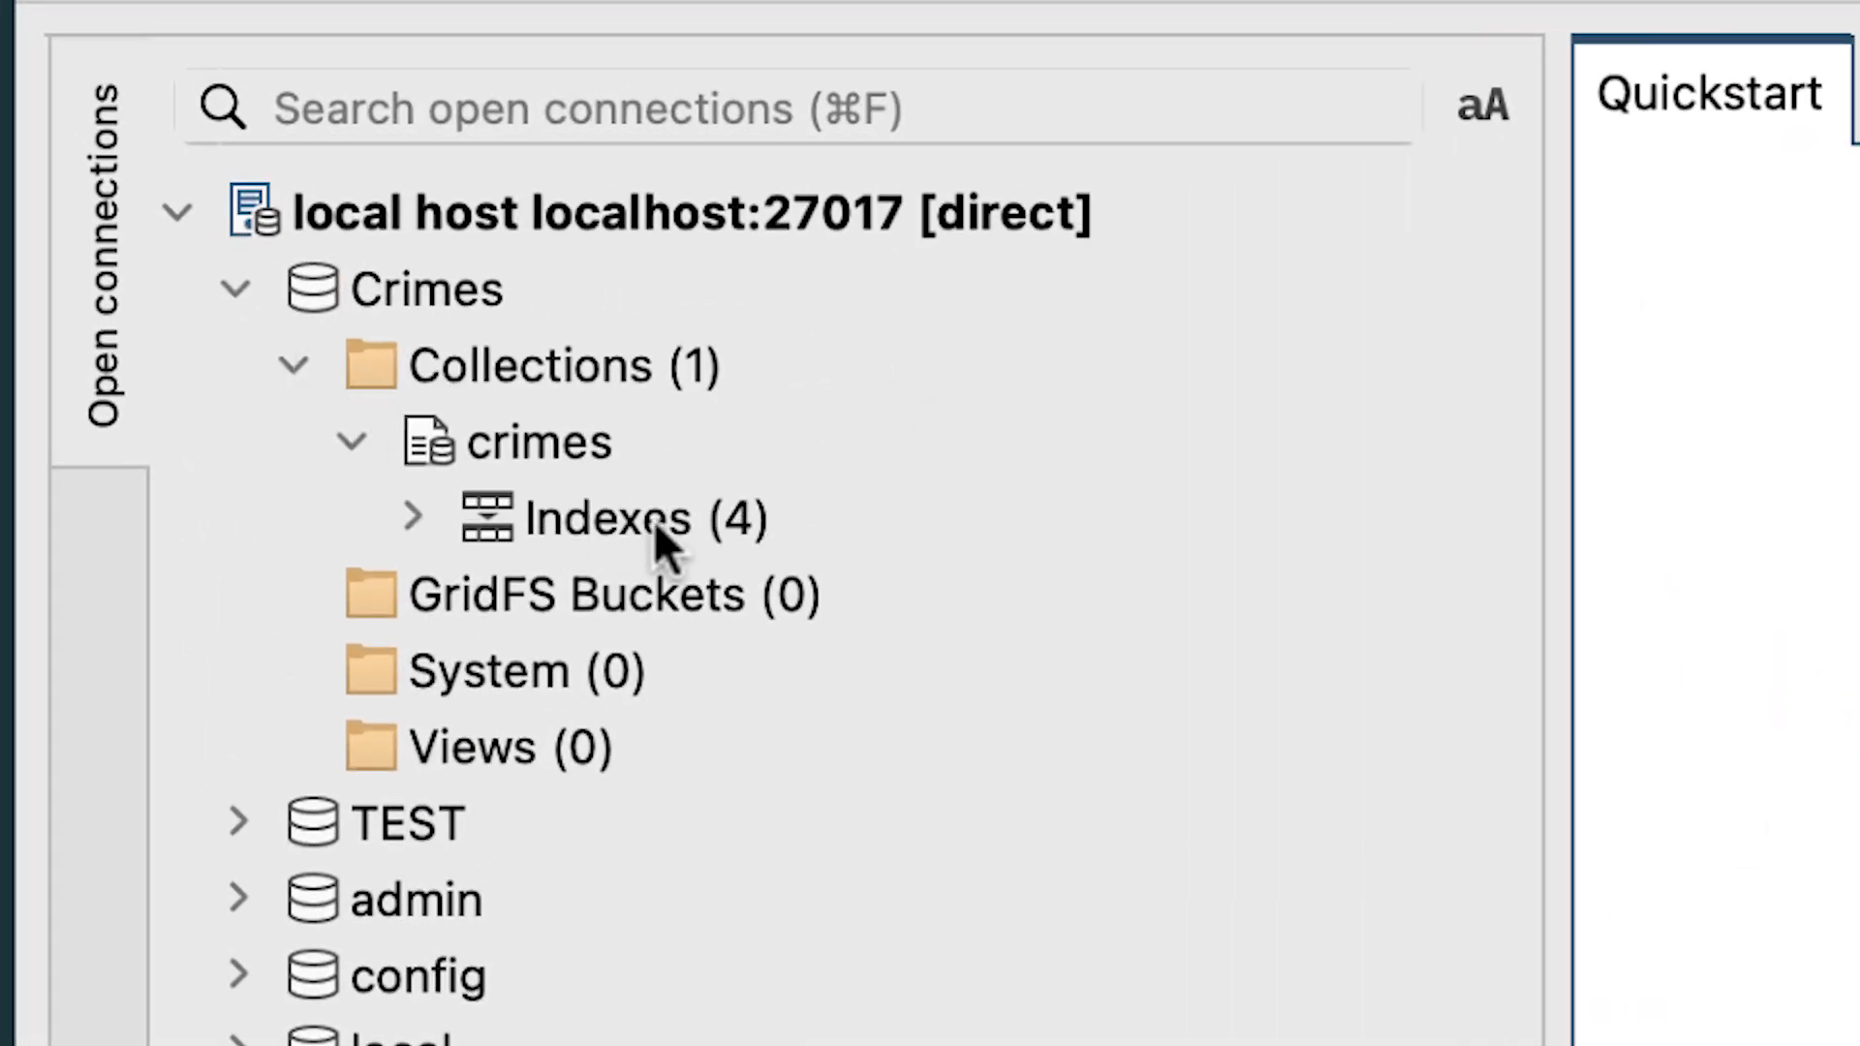
pyautogui.click(408, 513)
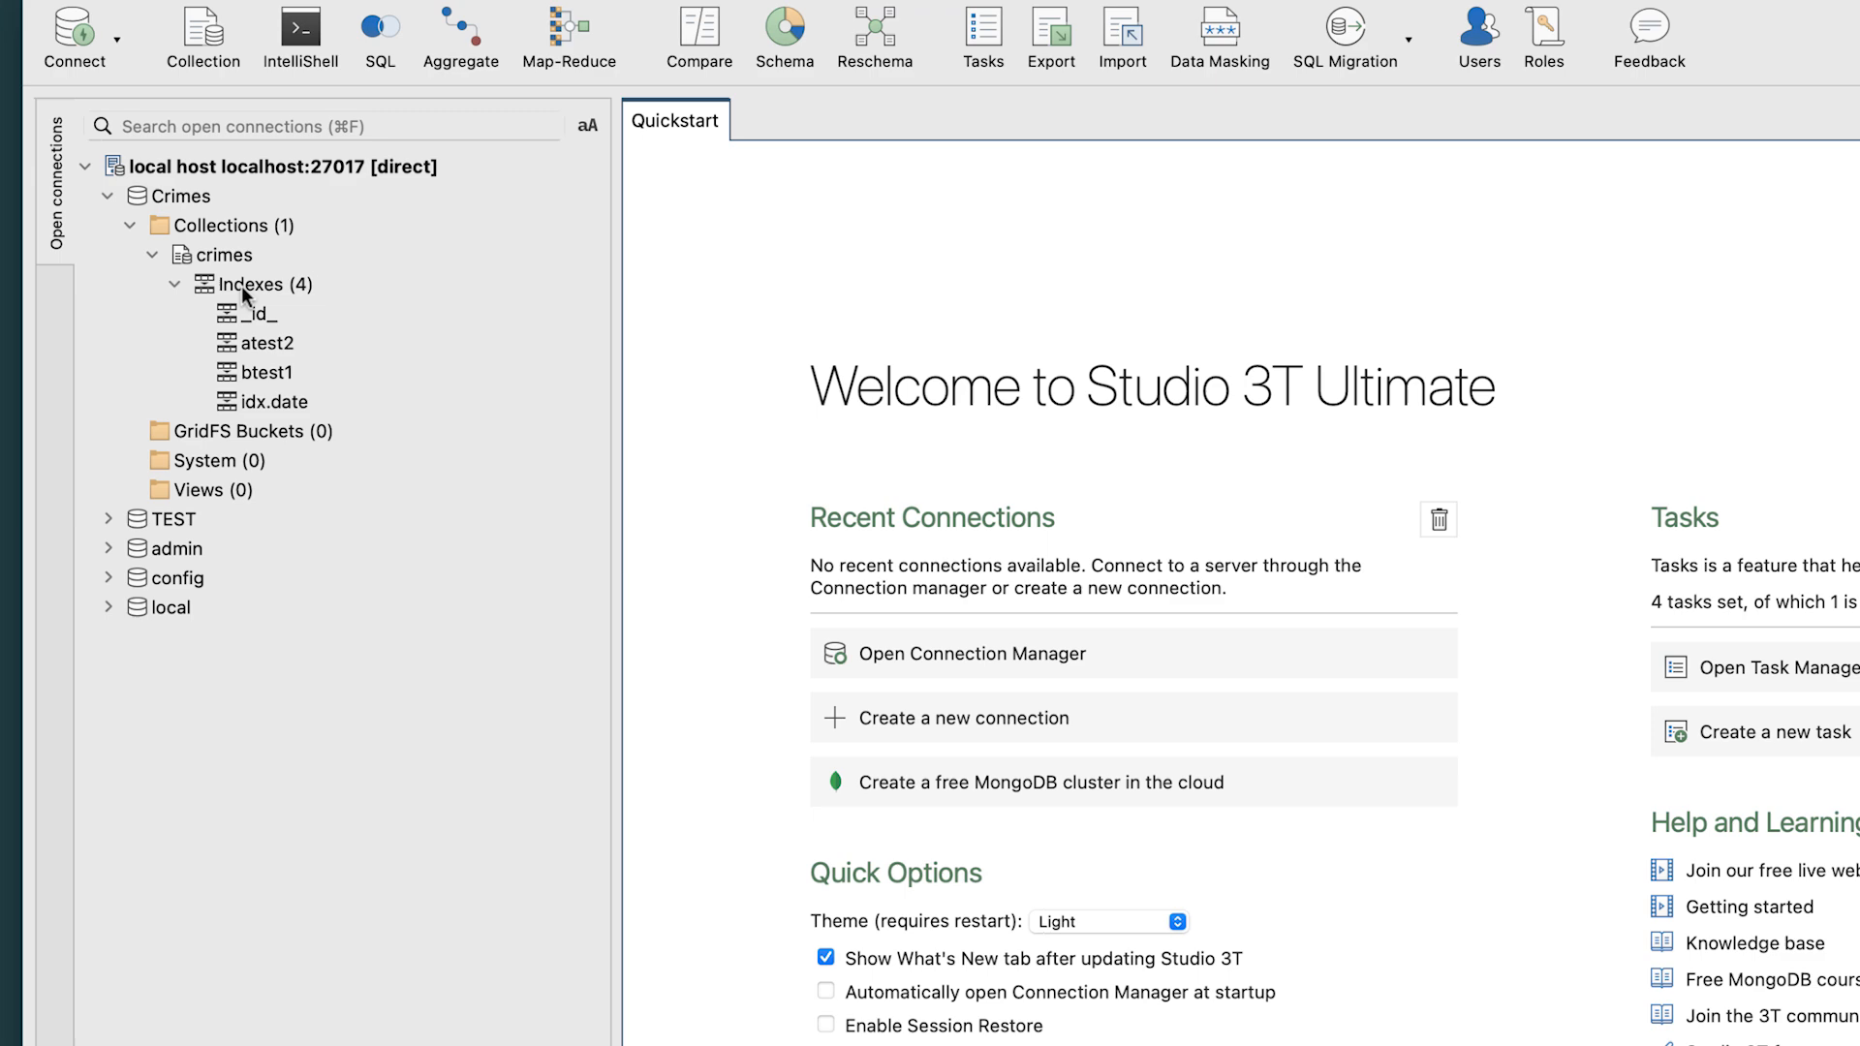
pyautogui.doubleClick(567, 543)
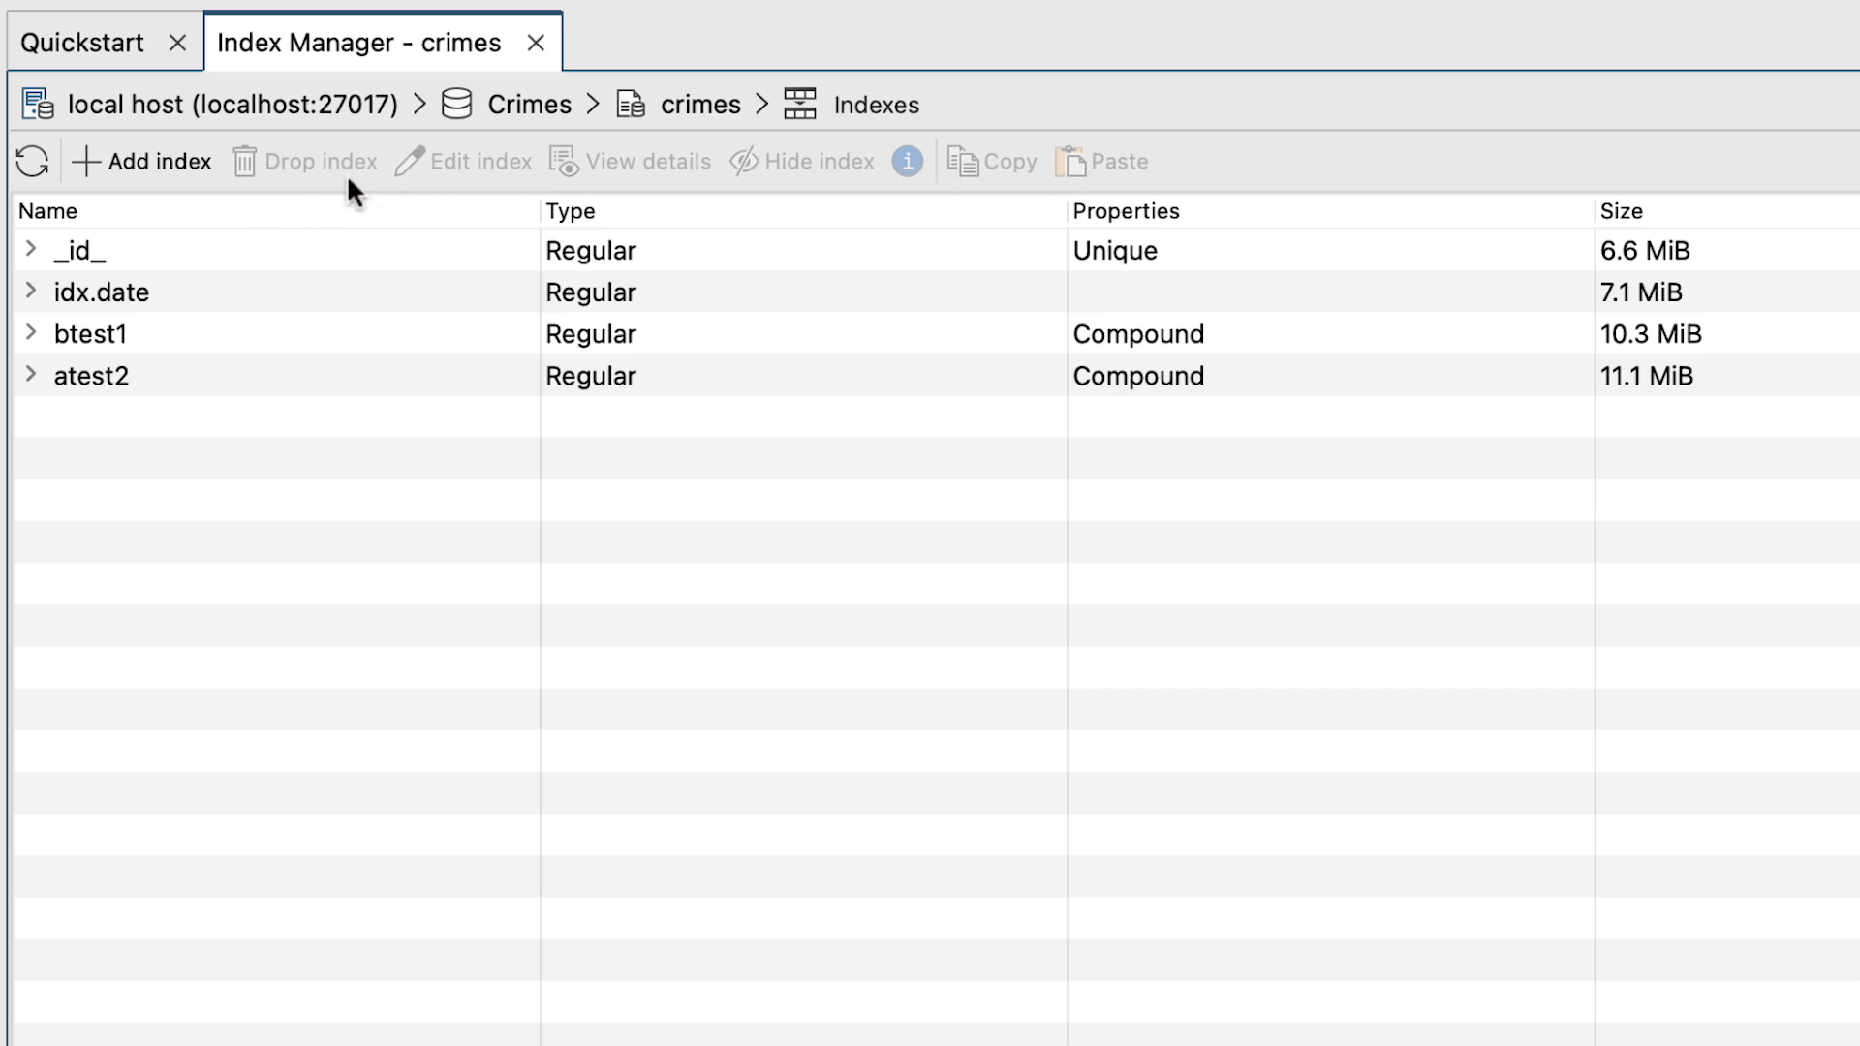
# Expand the idx.date and btest1 indexes to examine the fields each one covers.
pyautogui.click(91, 291)
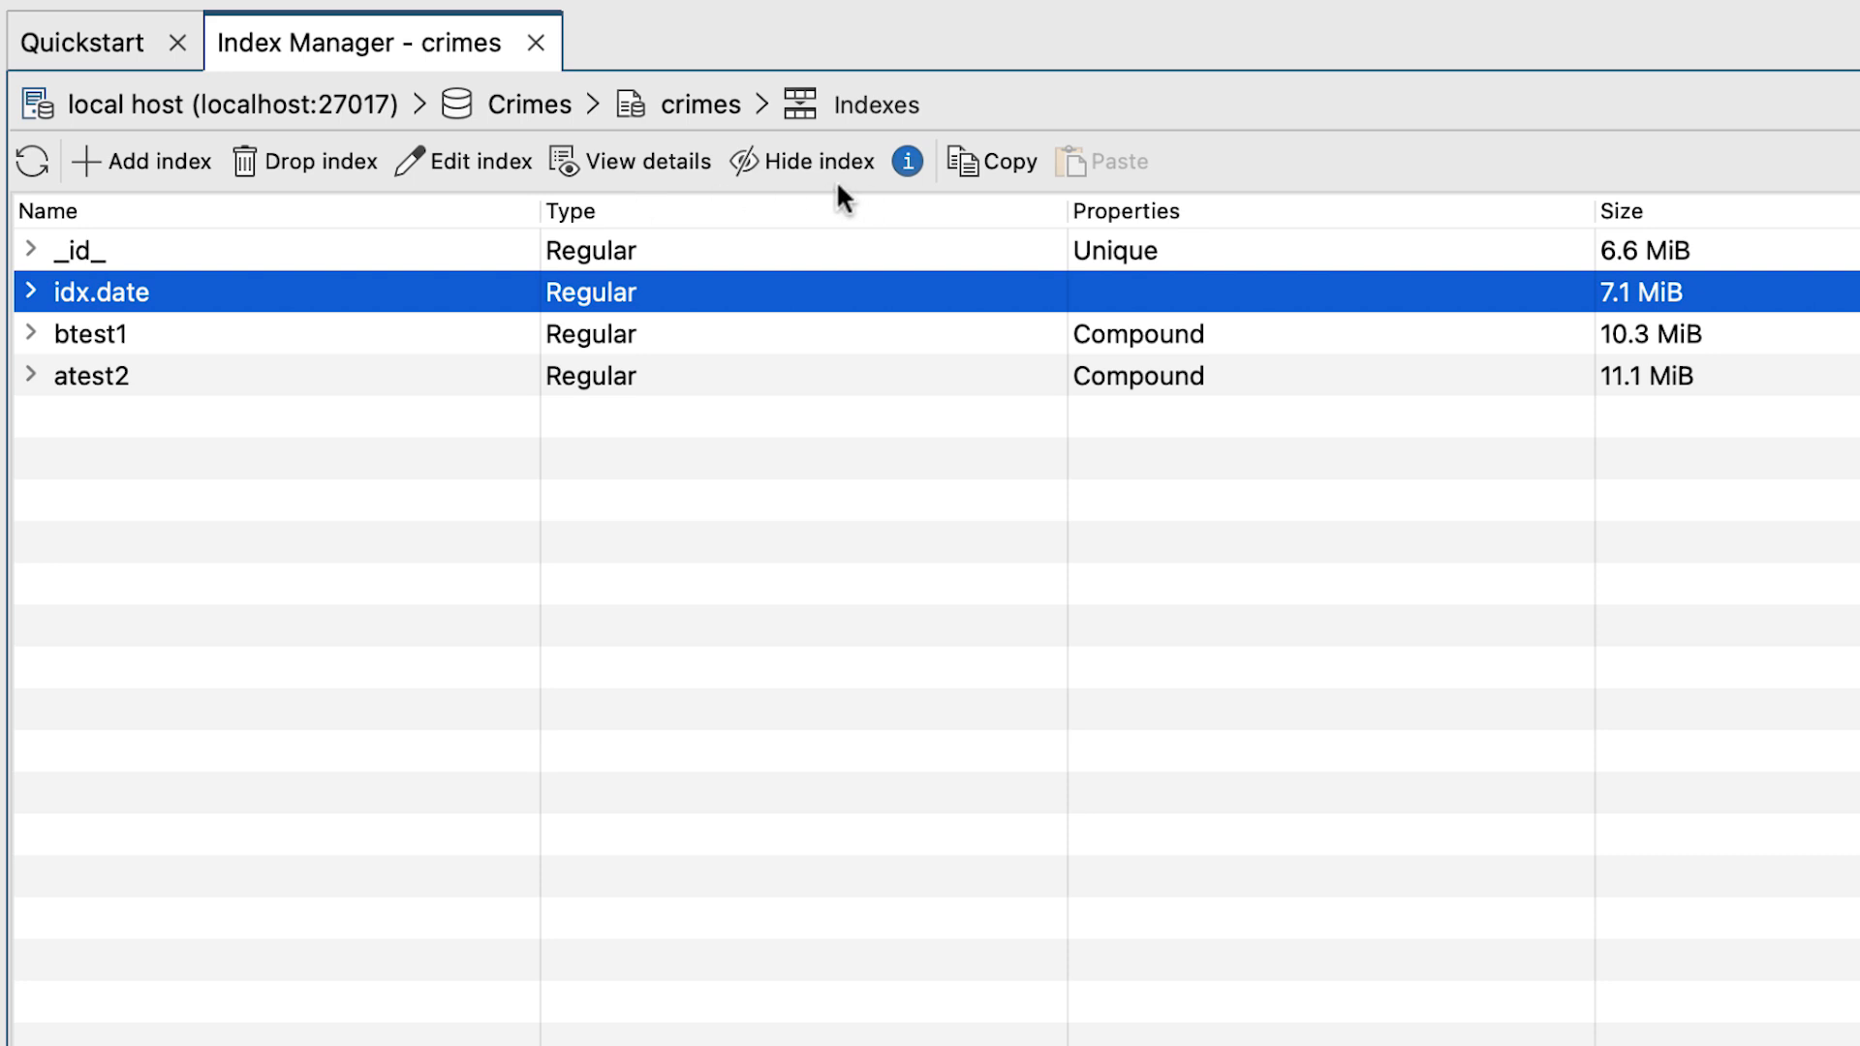
pyautogui.click(33, 291)
pyautogui.click(279, 324)
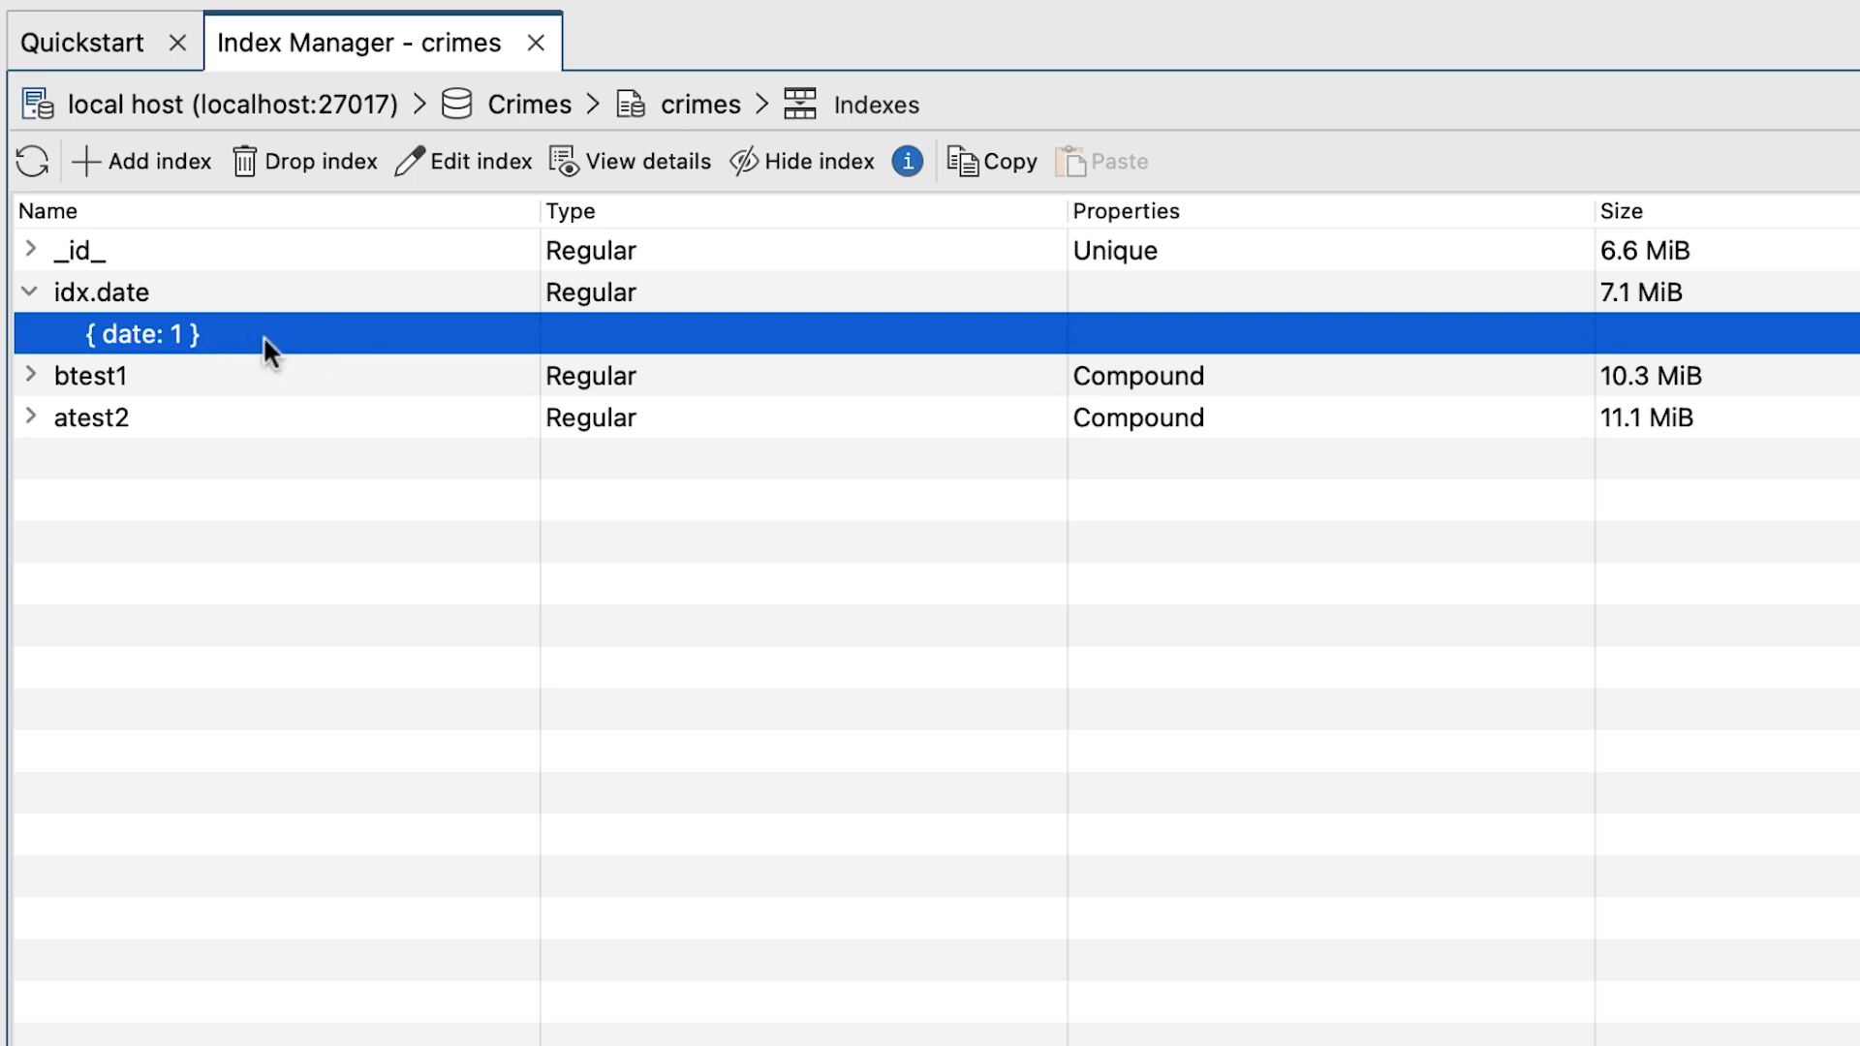
pyautogui.click(26, 378)
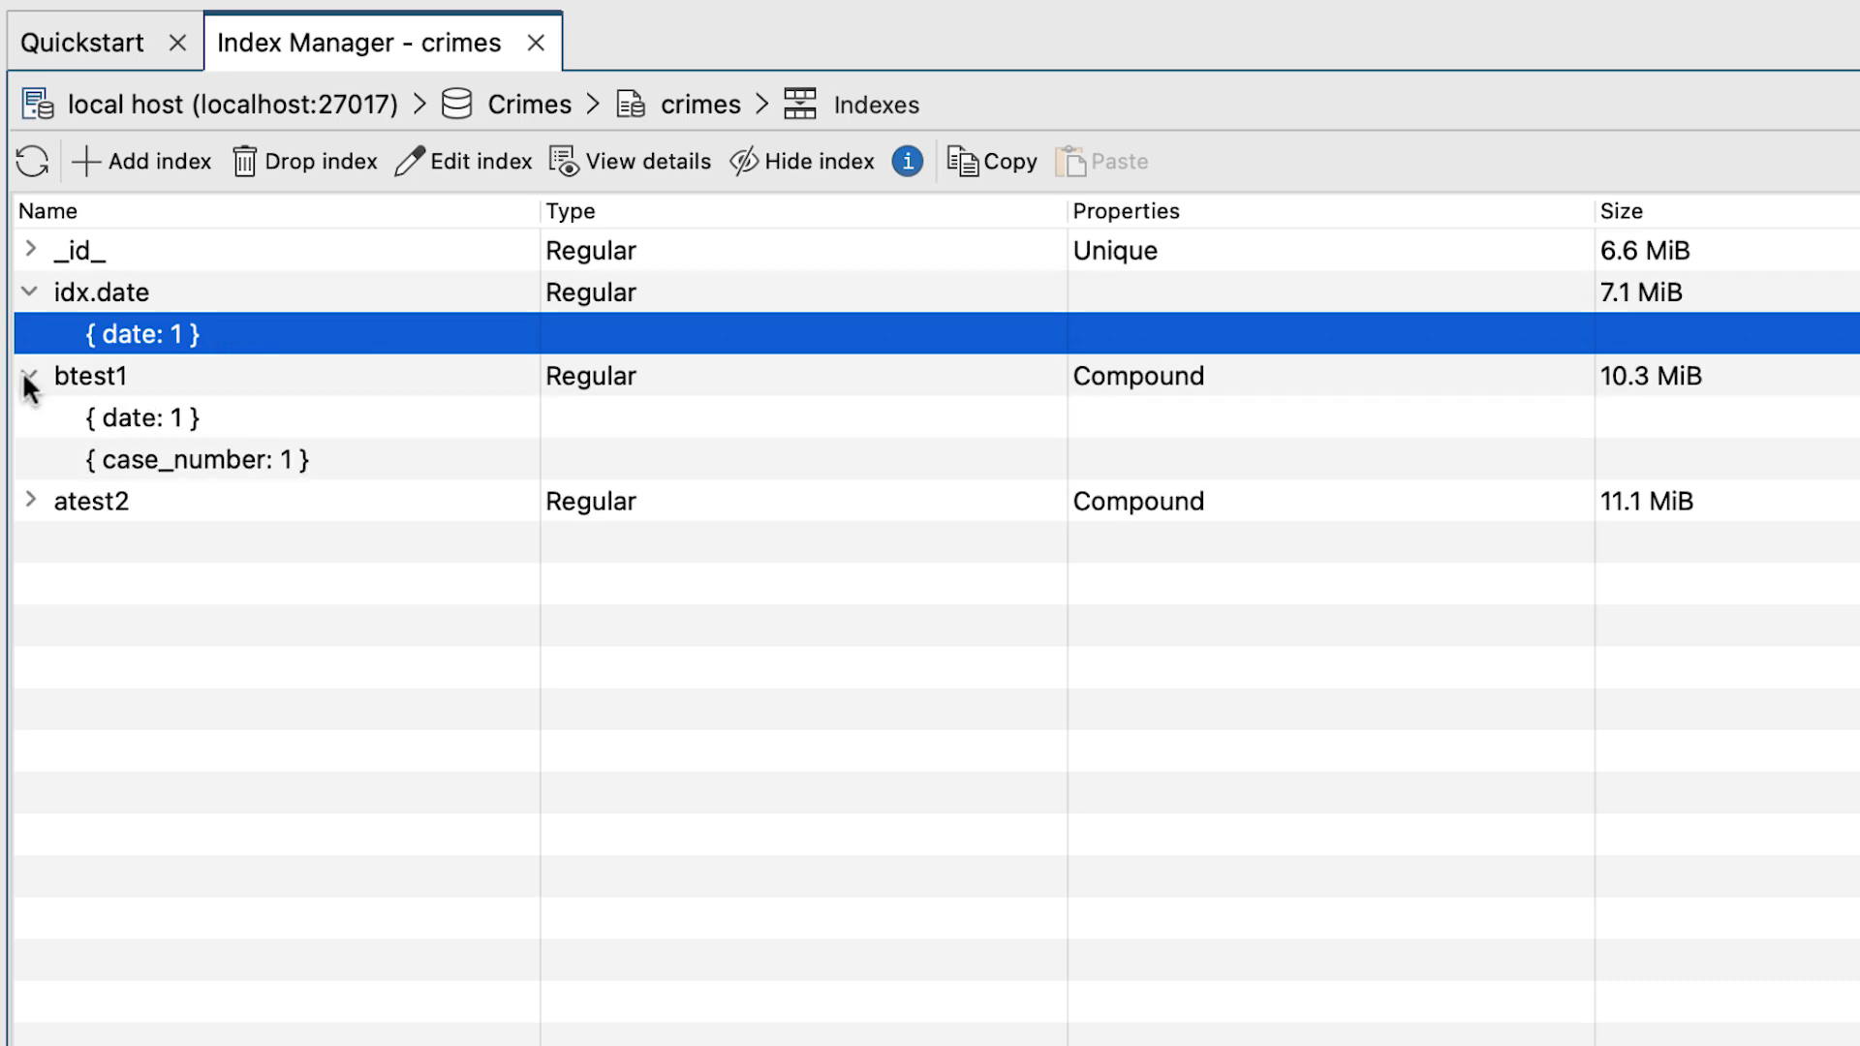
pyautogui.click(265, 411)
pyautogui.click(321, 457)
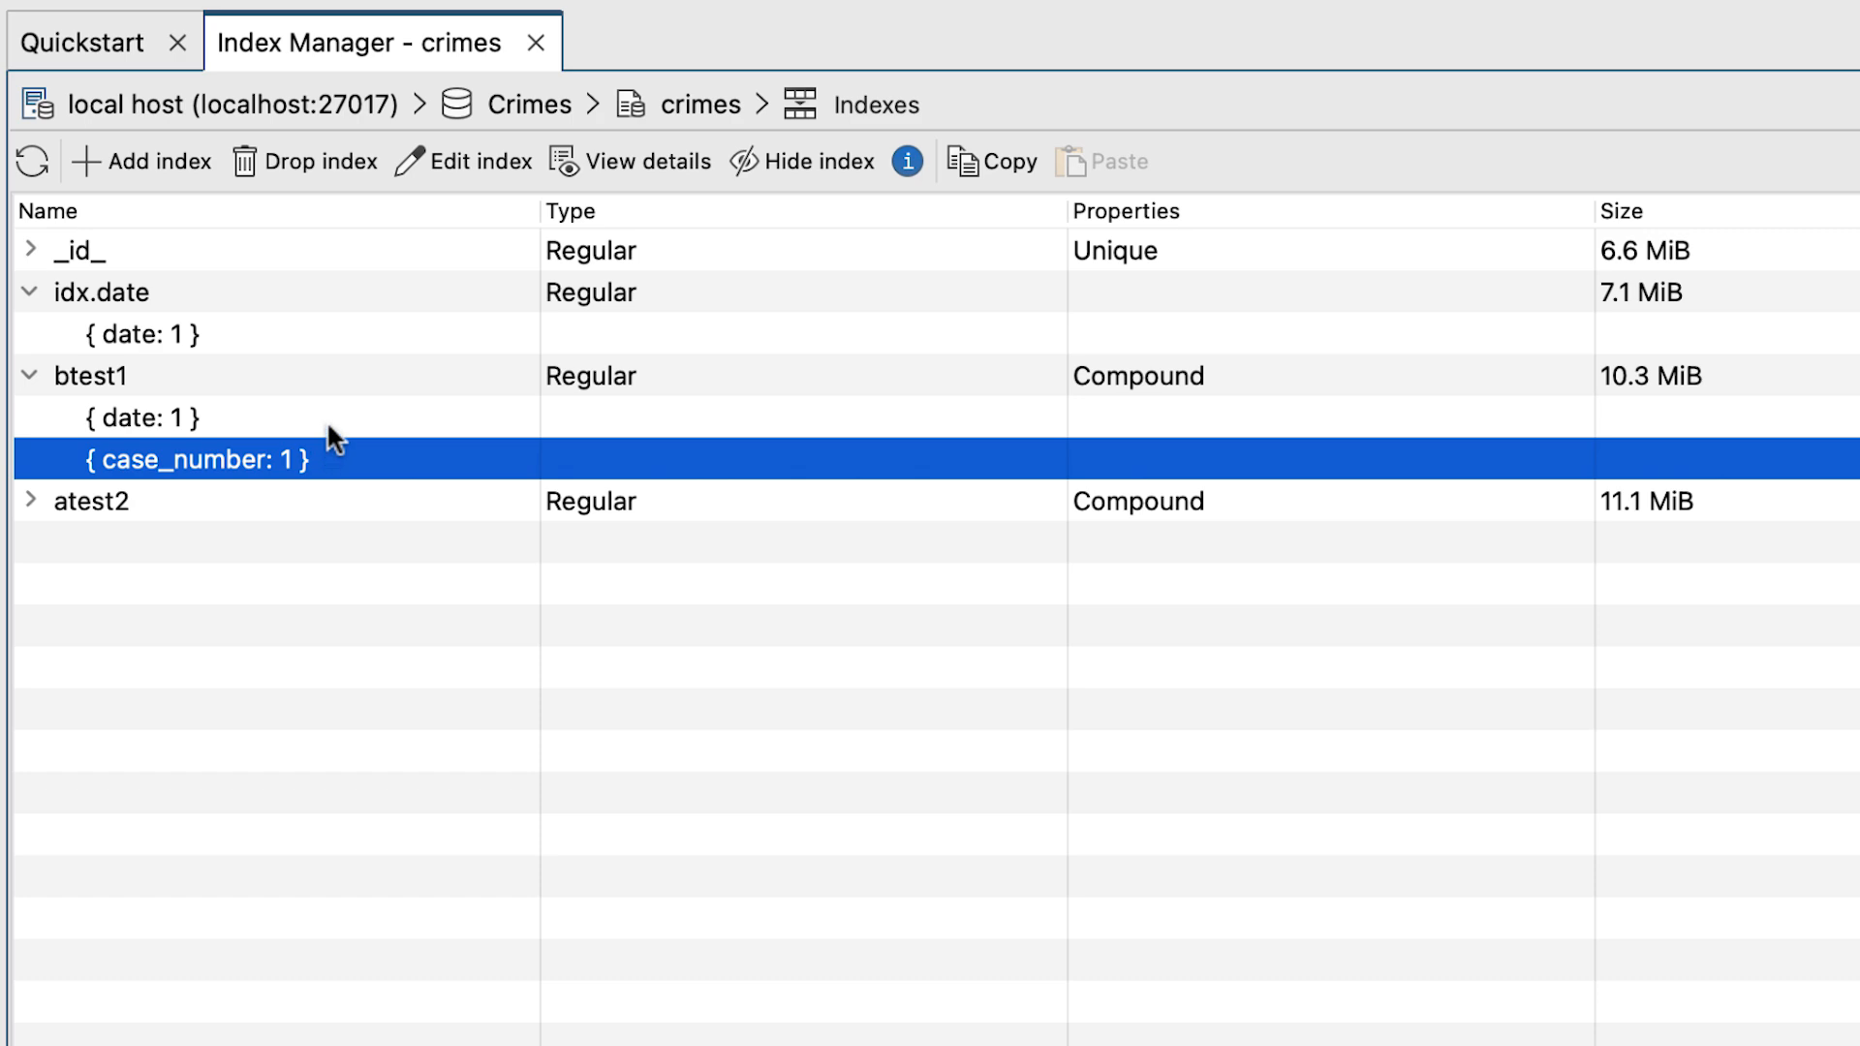
pyautogui.click(328, 421)
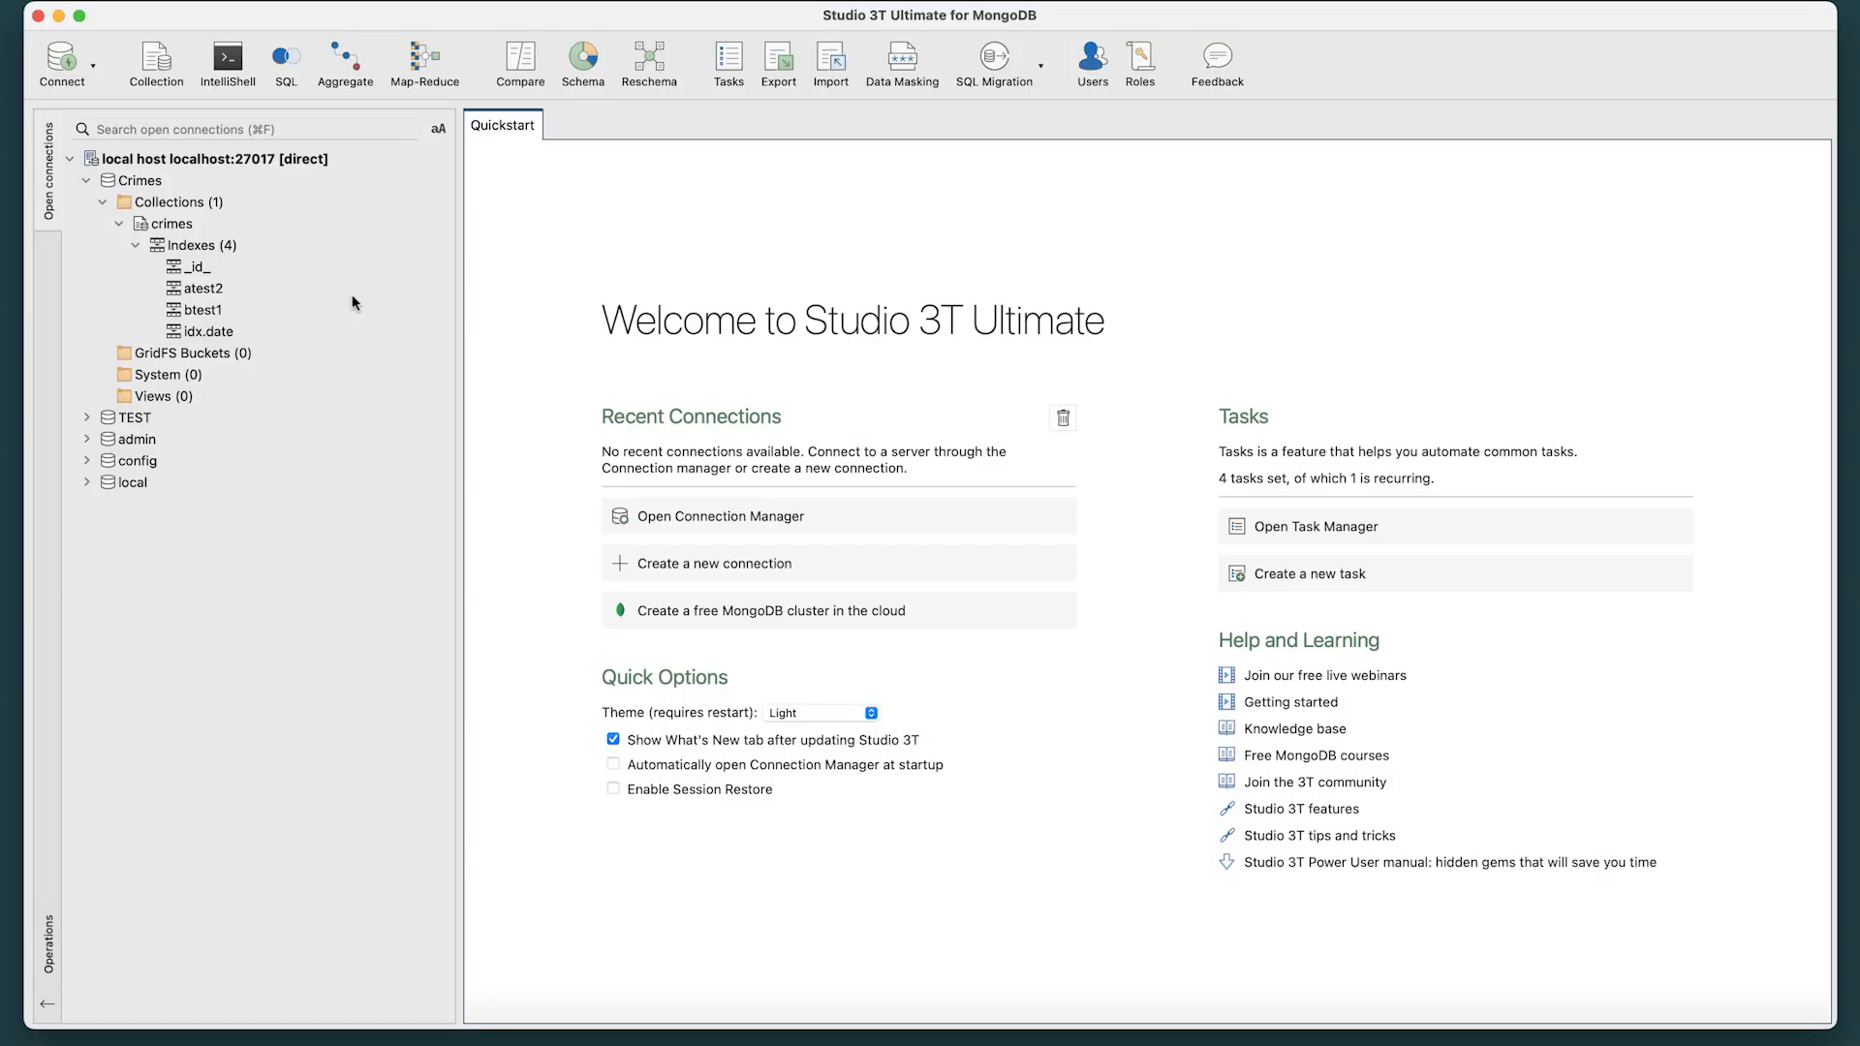
# Open the atest2 index from the connection tree to view its definition, and close it without changes.
pyautogui.click(216, 290)
pyautogui.doubleClick(216, 290)
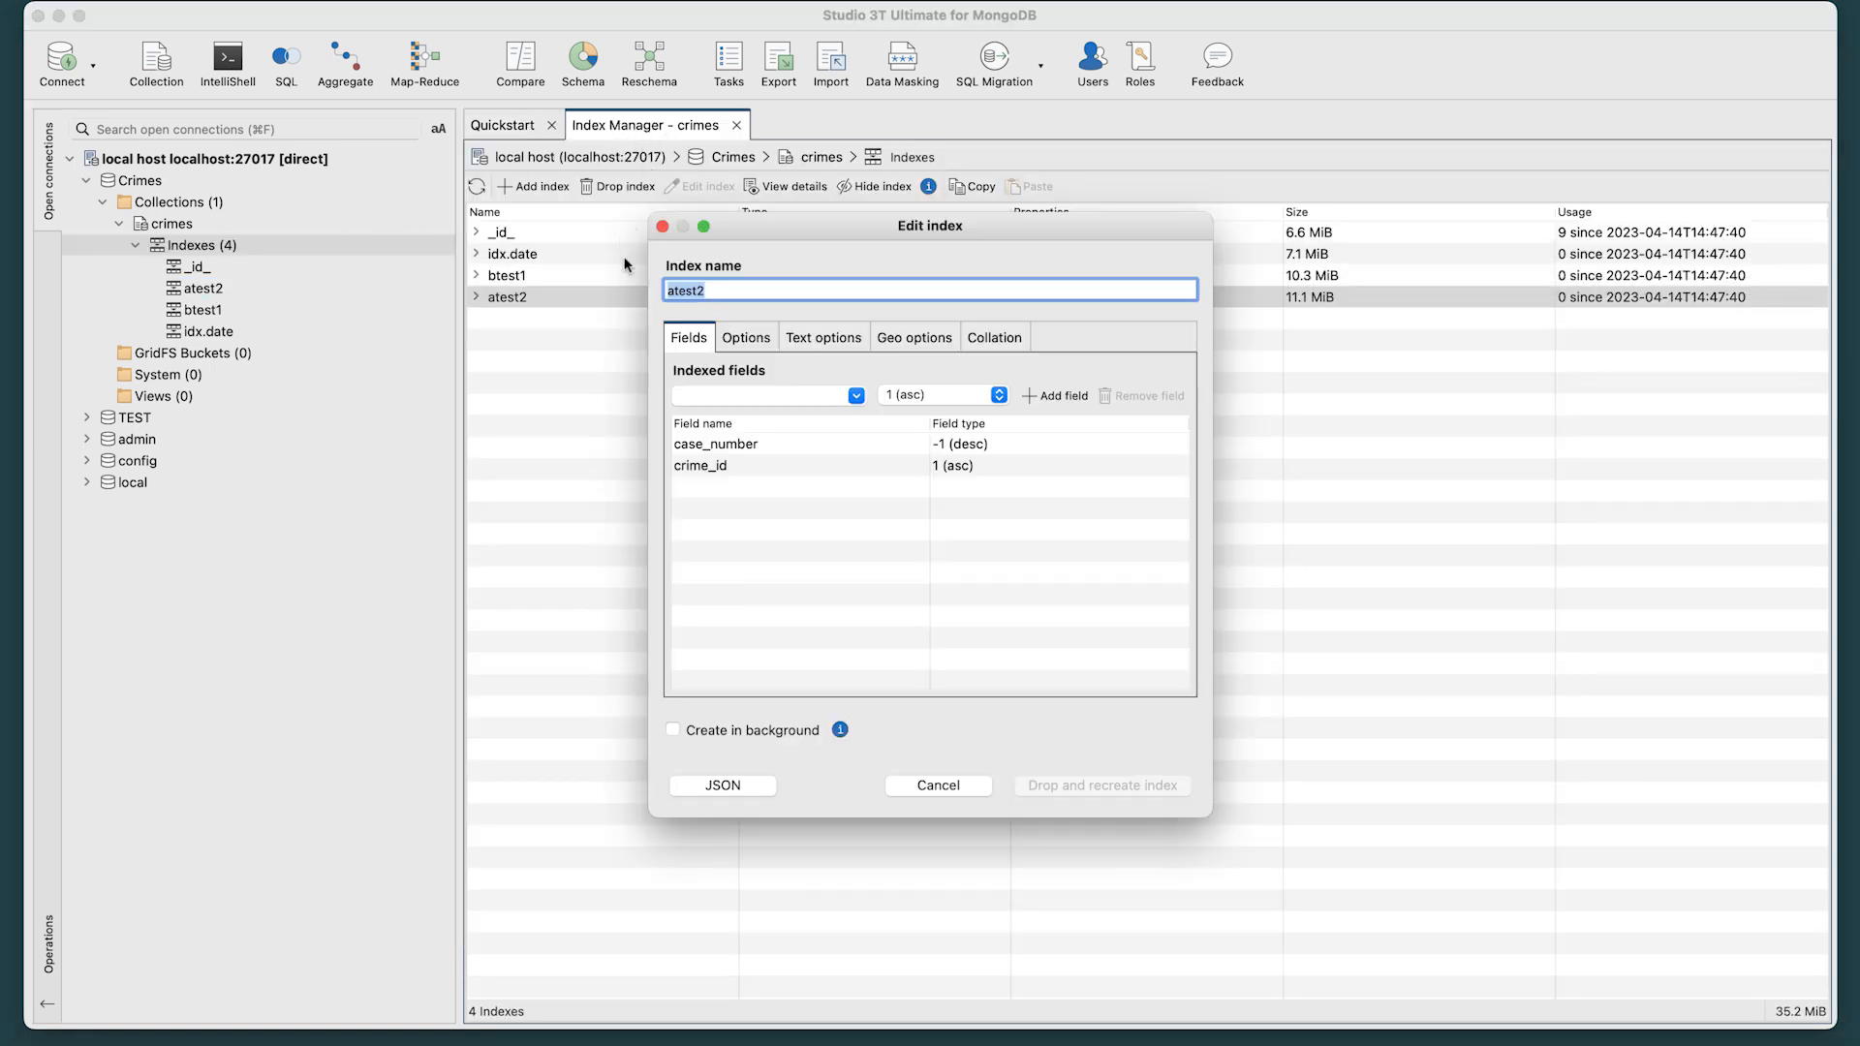
pyautogui.click(662, 226)
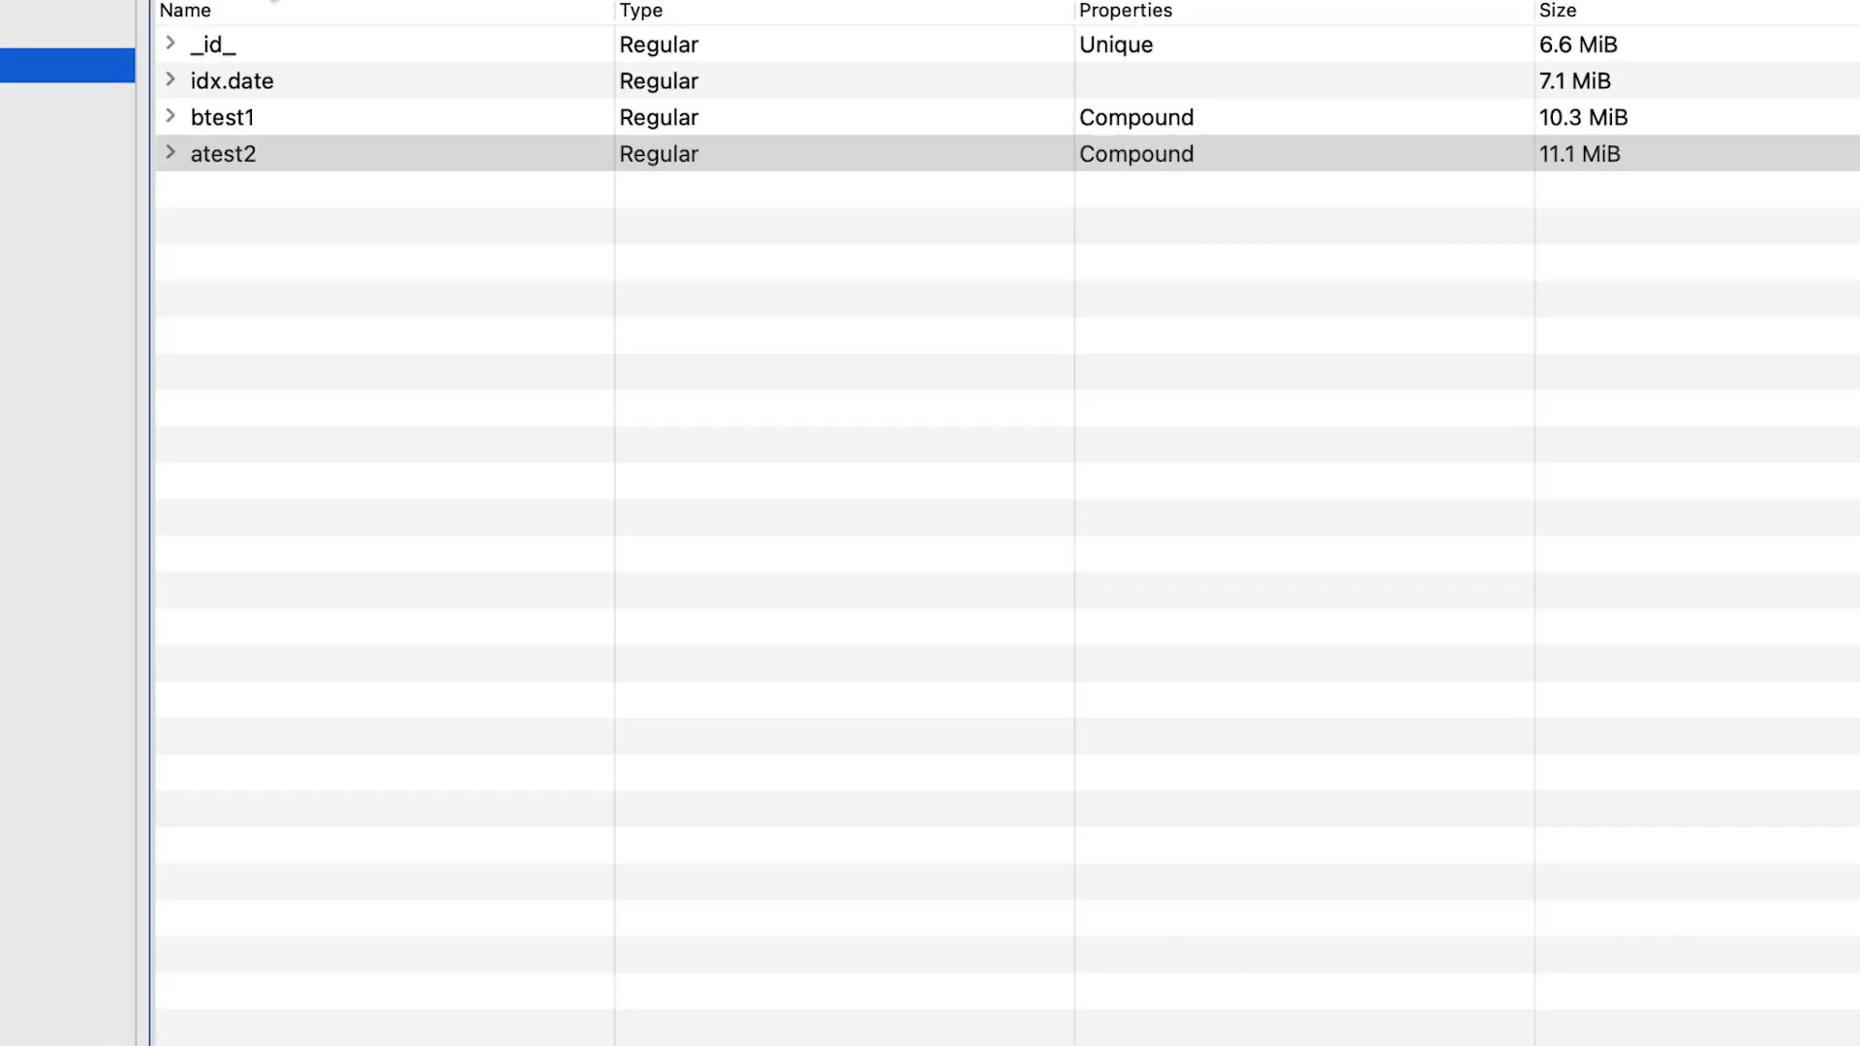
# Start a new index on the crimes collection with the name "demo index".
pyautogui.click(194, 221)
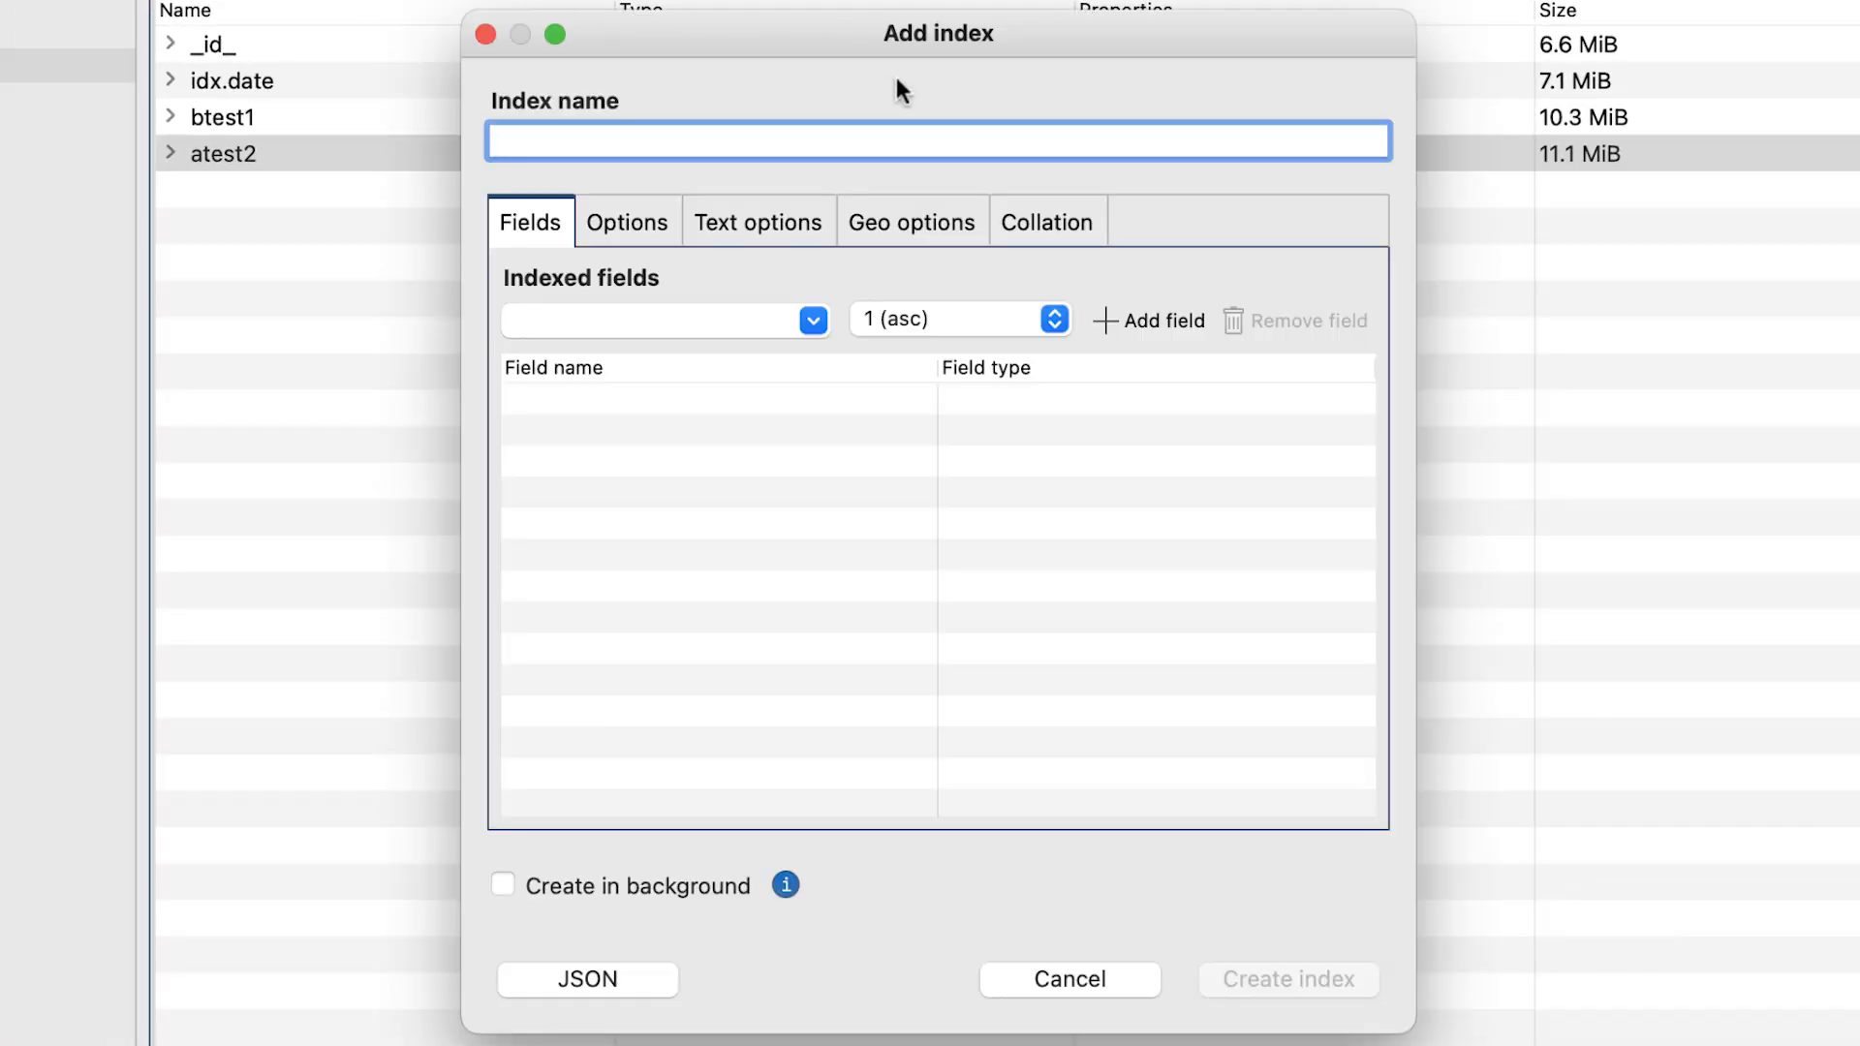
pyautogui.write('demo index')
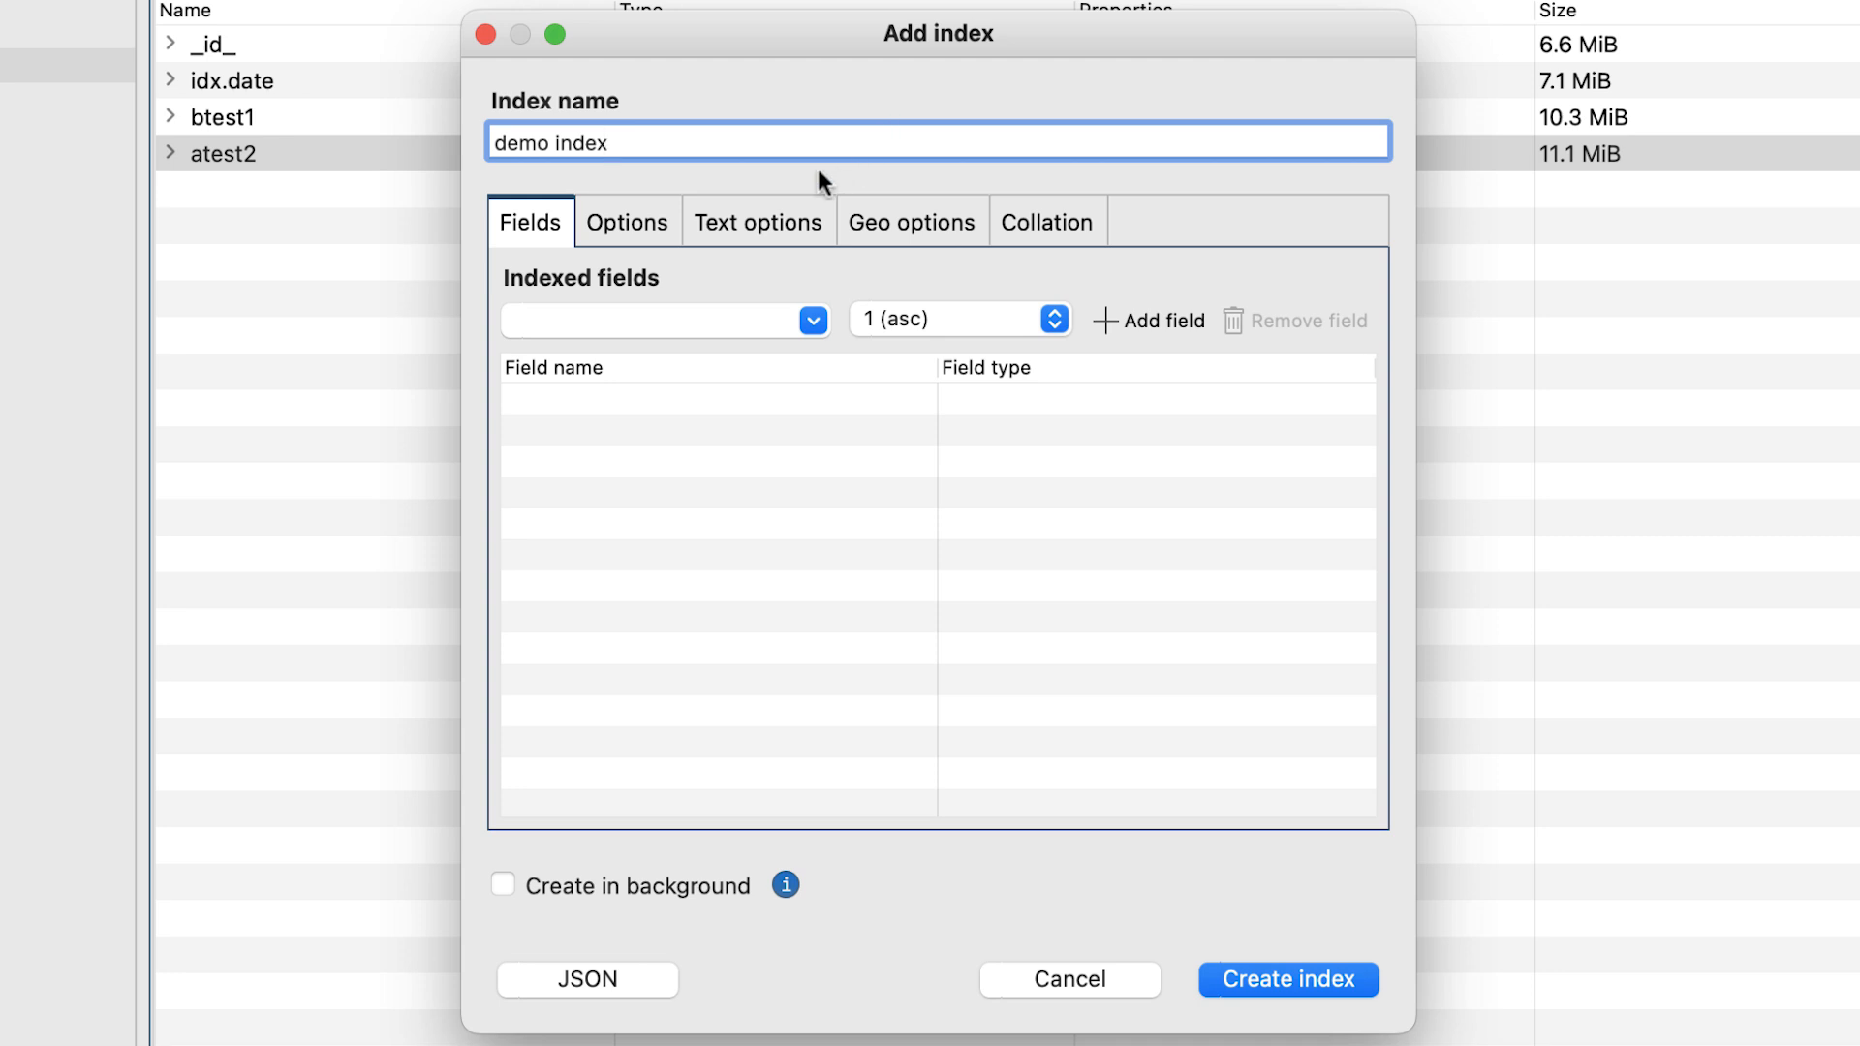
# Review the general, text, geo and collation settings available for the new index.
pyautogui.click(651, 234)
pyautogui.click(725, 236)
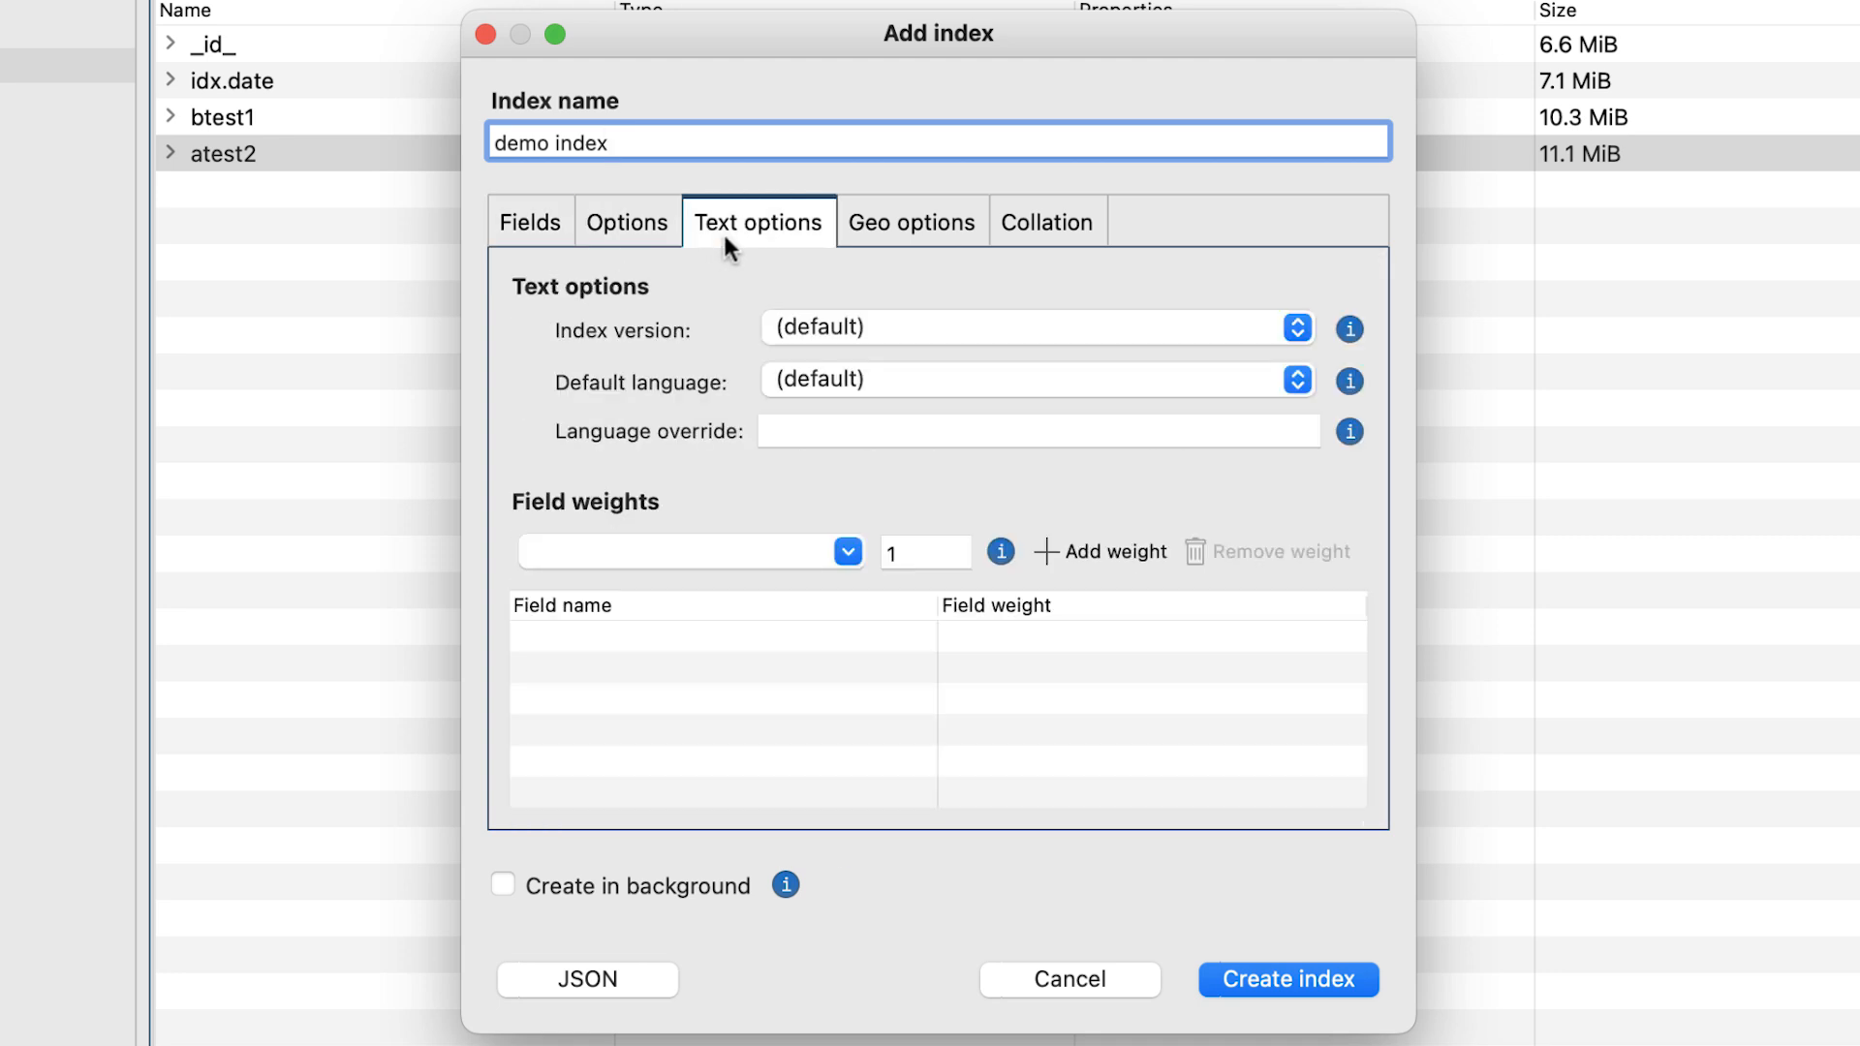
pyautogui.click(875, 243)
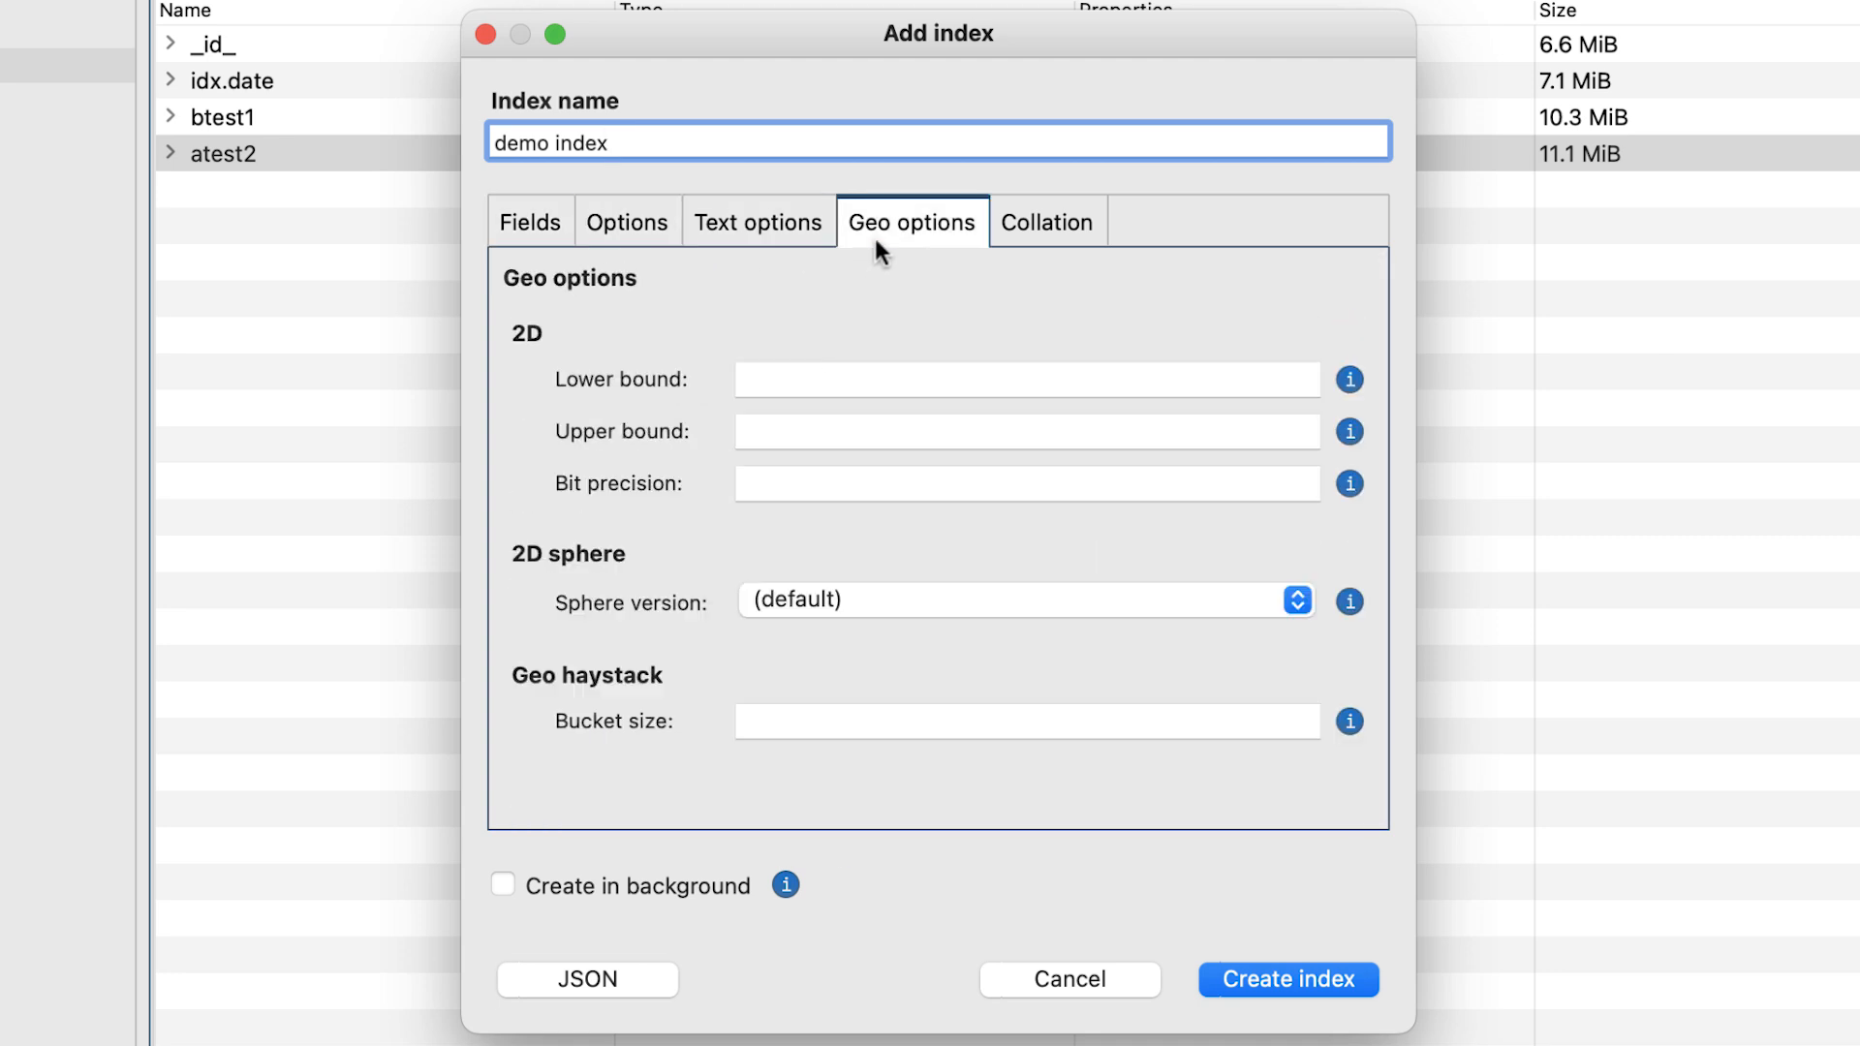
pyautogui.click(1017, 237)
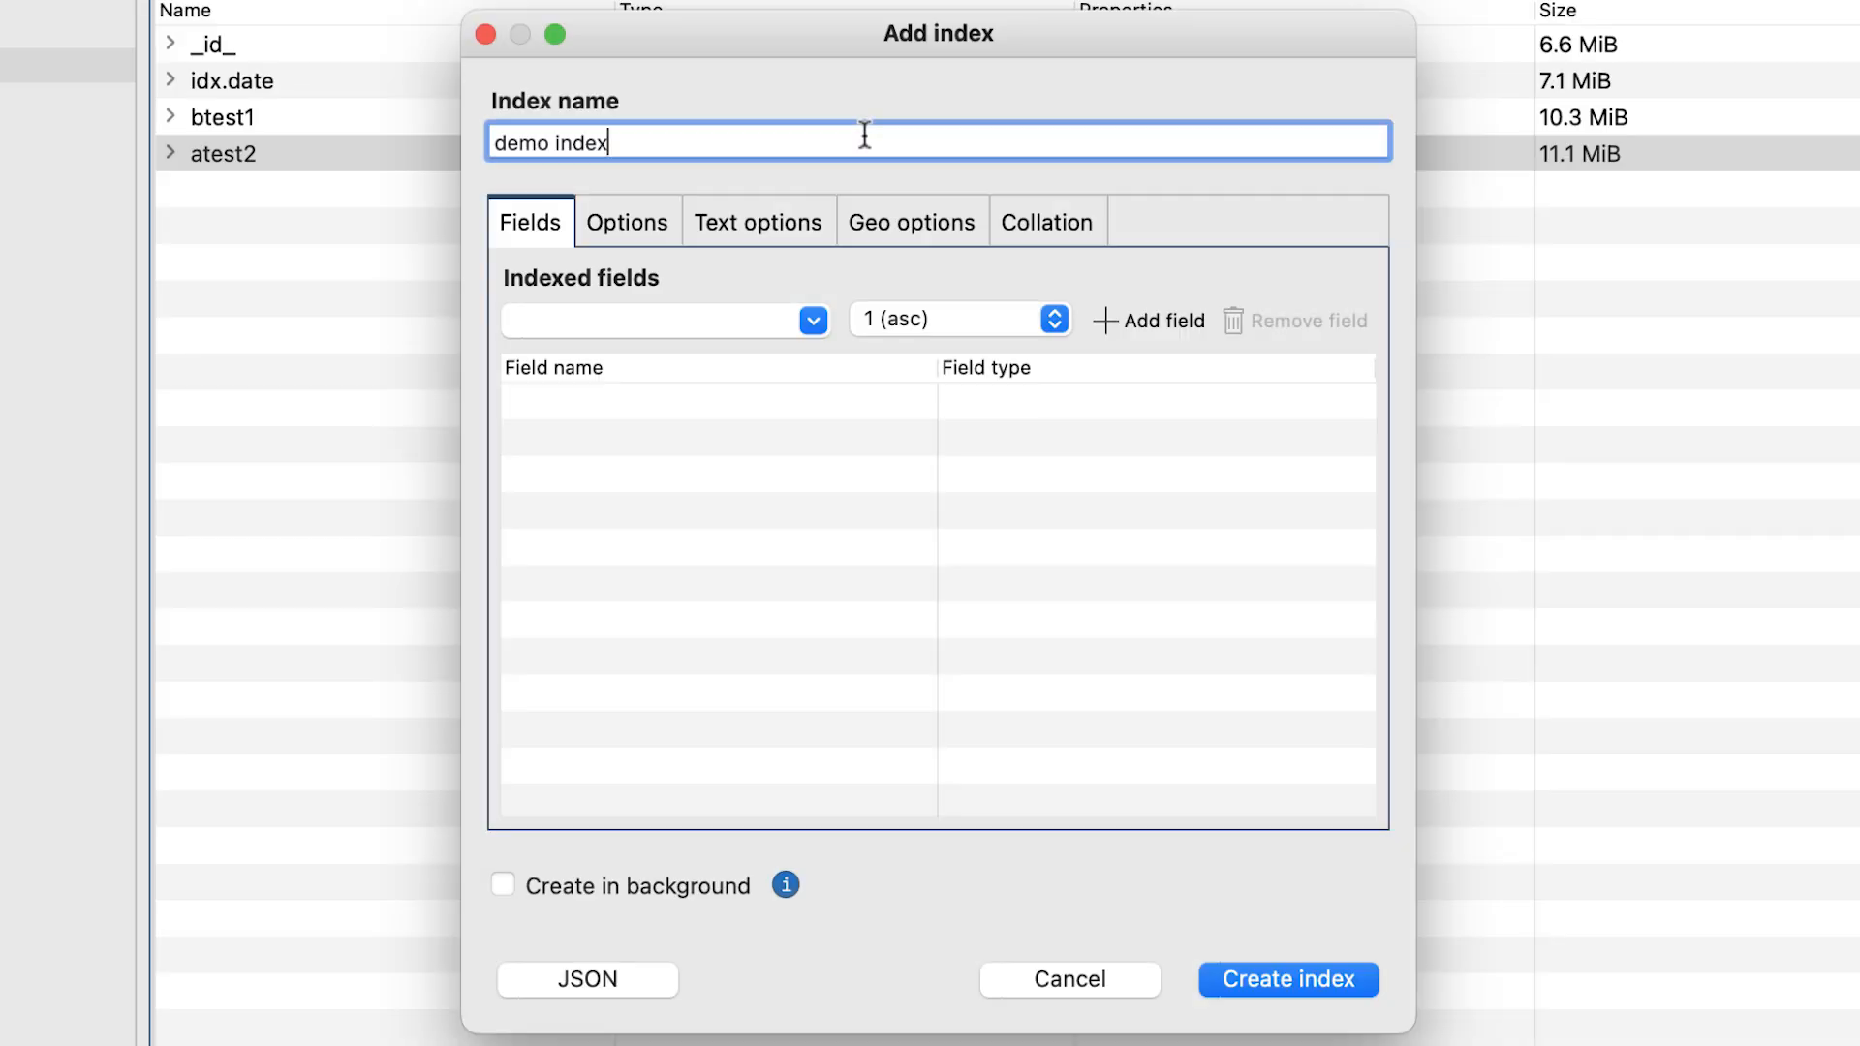
# Add primary_type to the indexed fields with ascending order, 1 (asc).
pyautogui.click(800, 308)
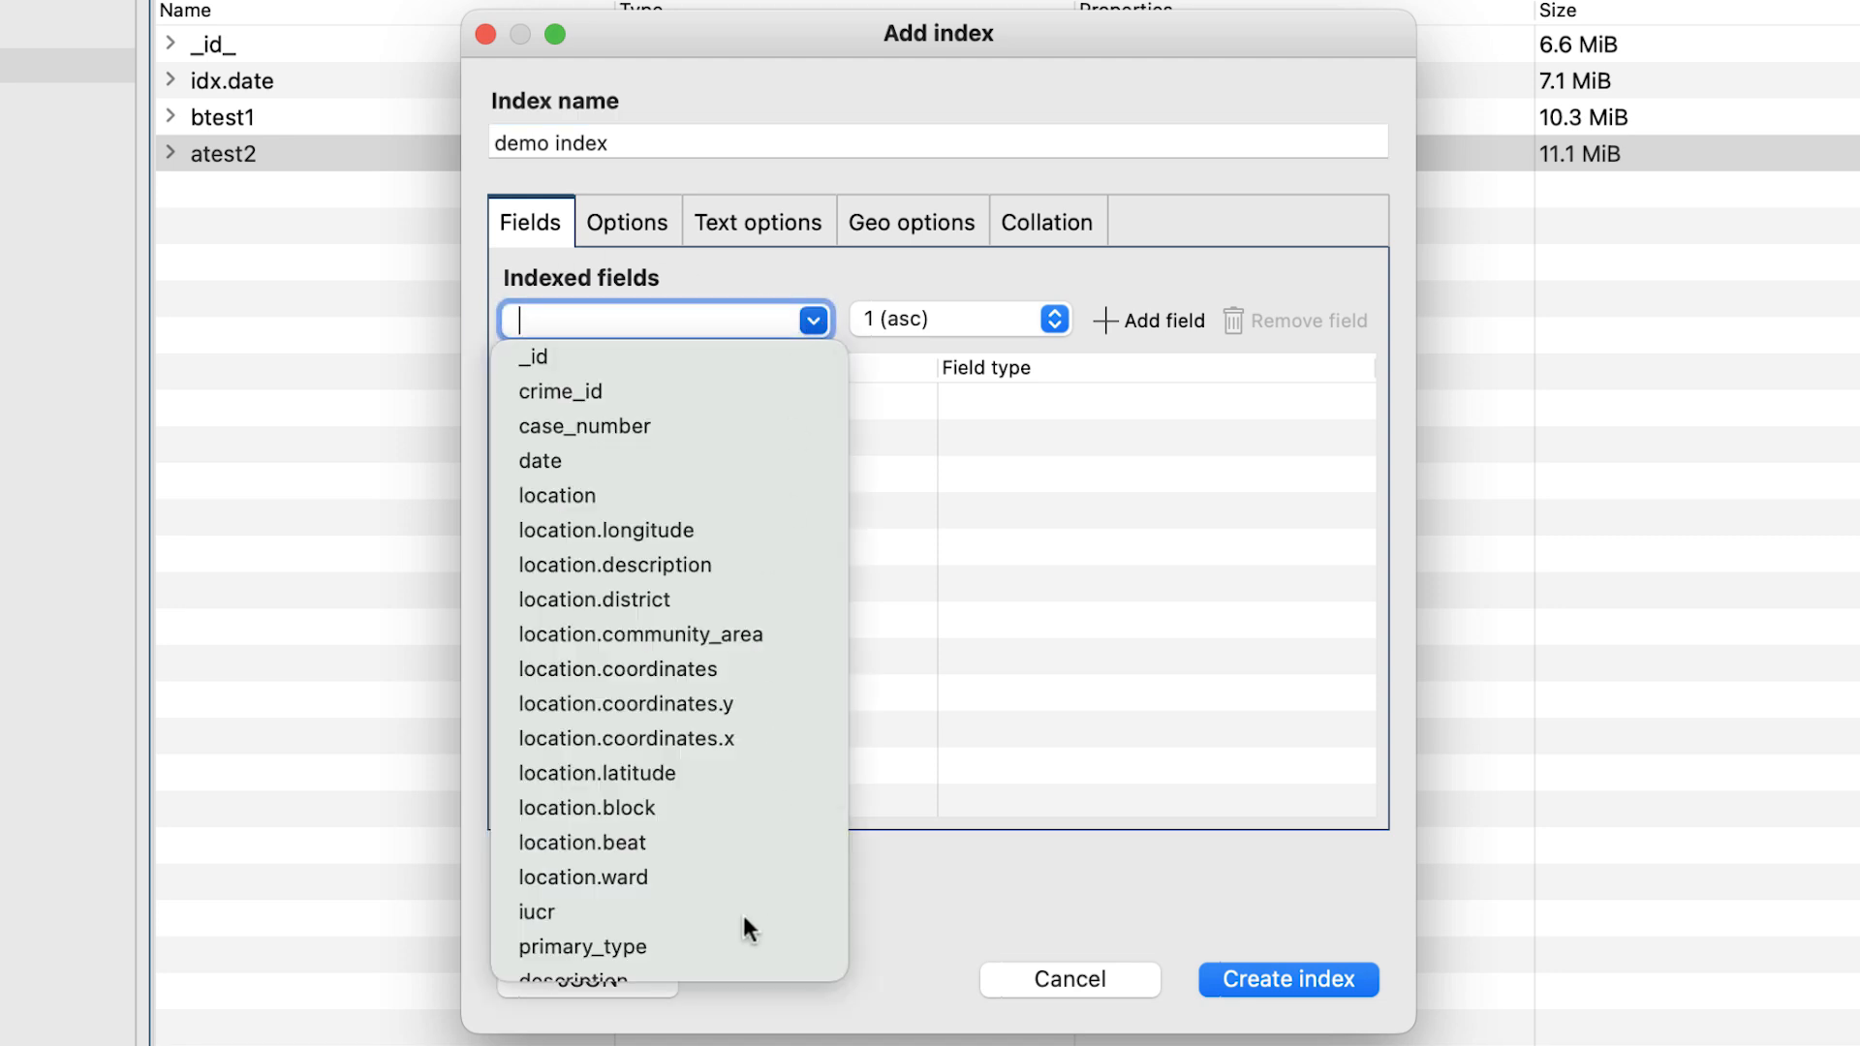
pyautogui.click(728, 948)
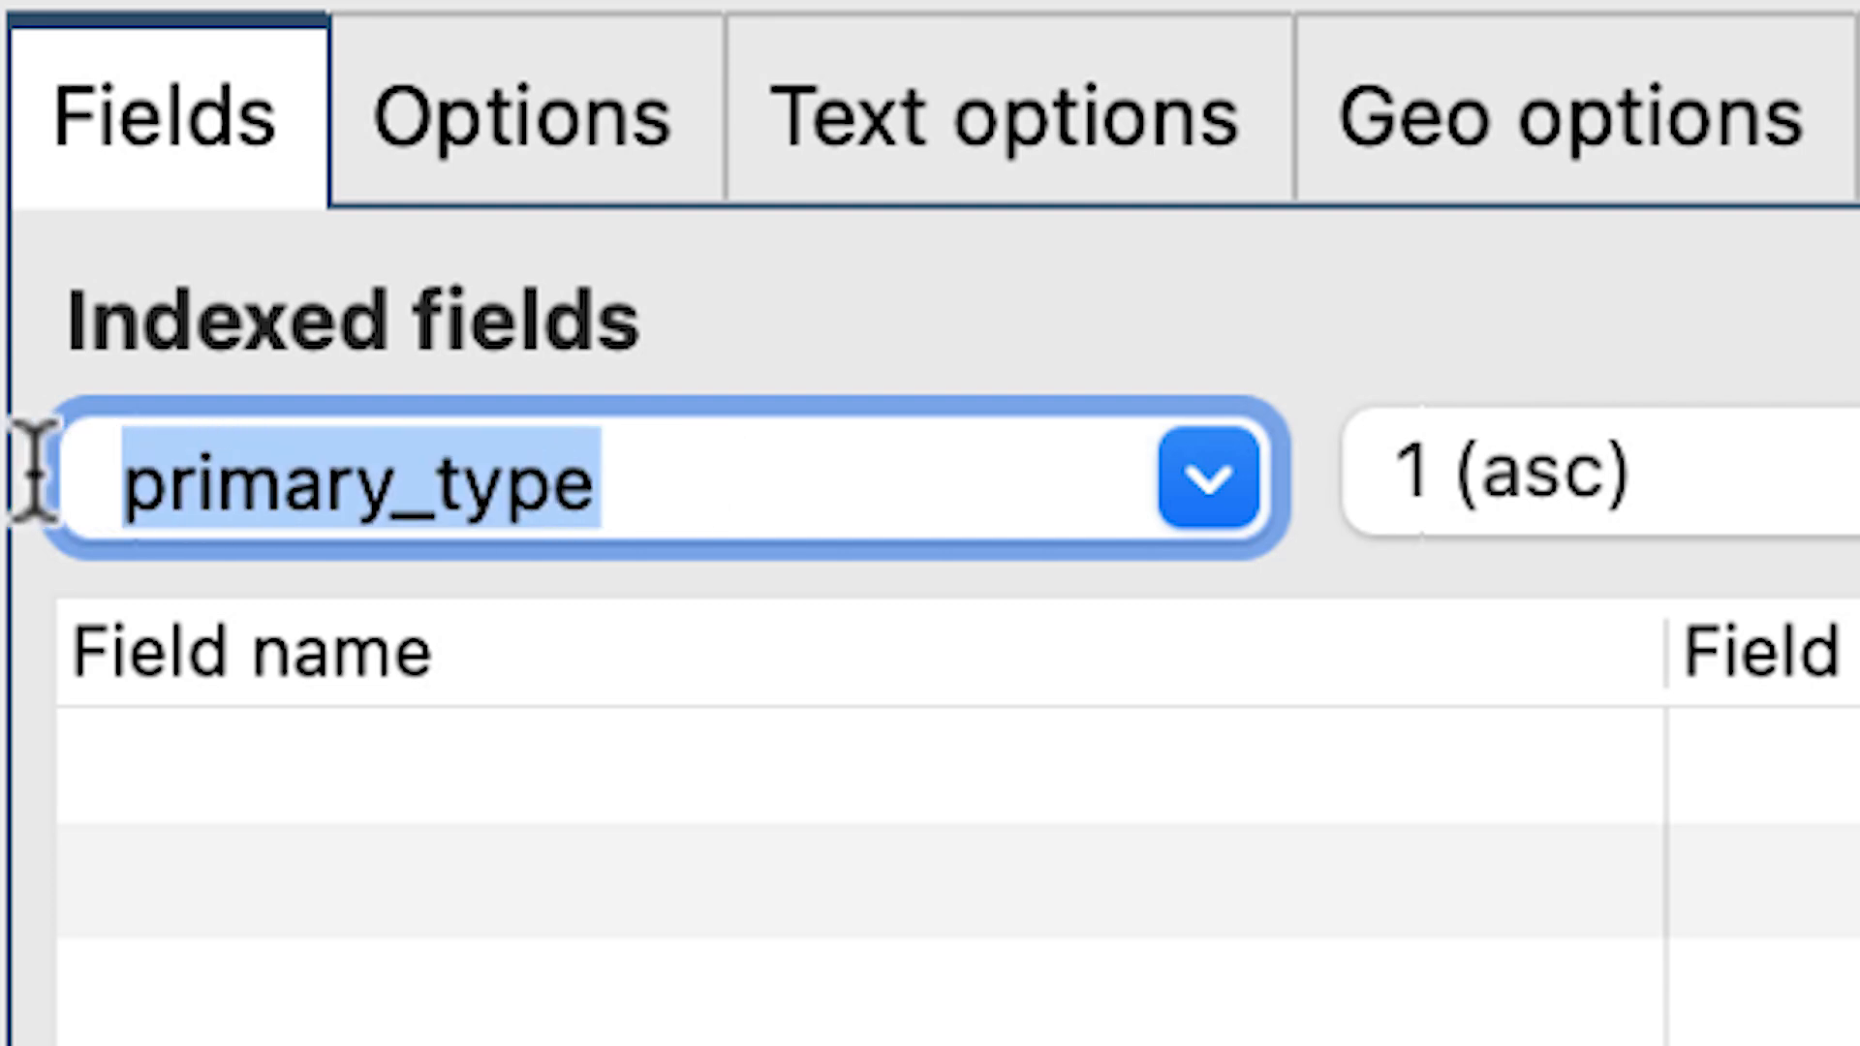
pyautogui.press('BackSpace')
pyautogui.write('pr')
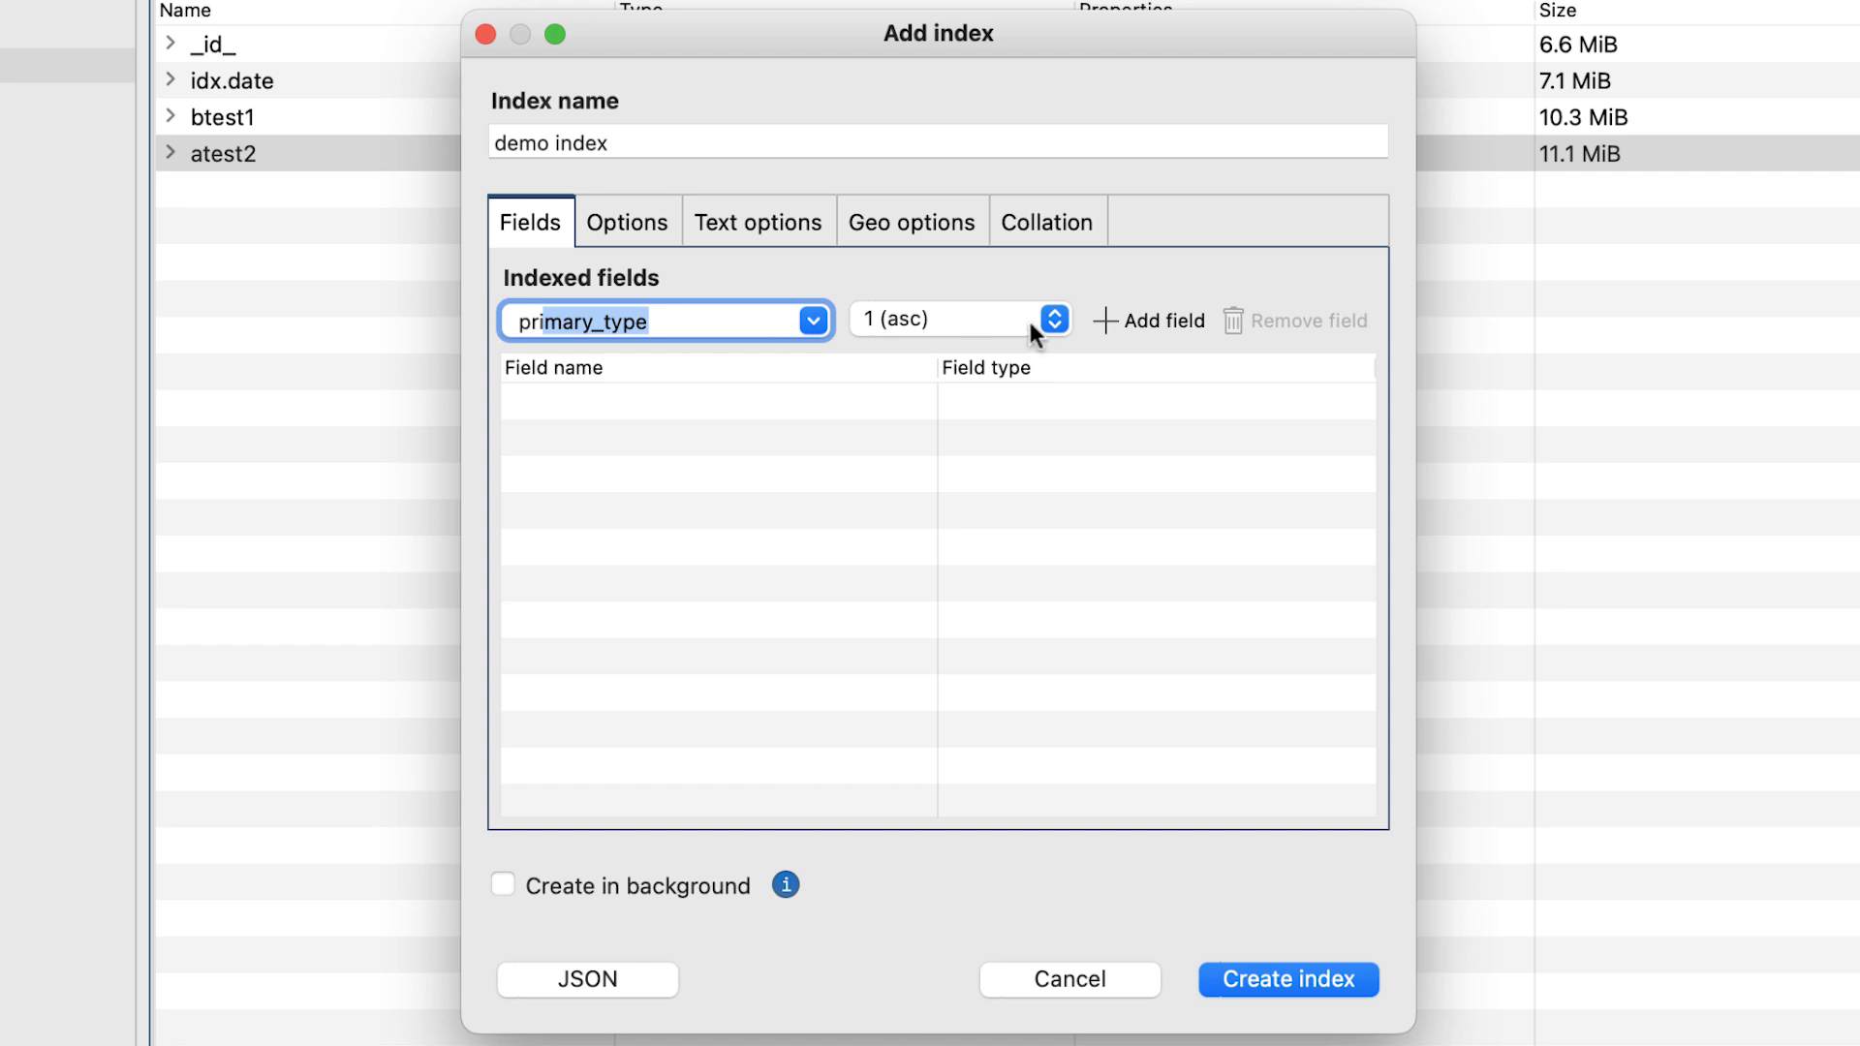
pyautogui.click(1031, 322)
pyautogui.click(1031, 320)
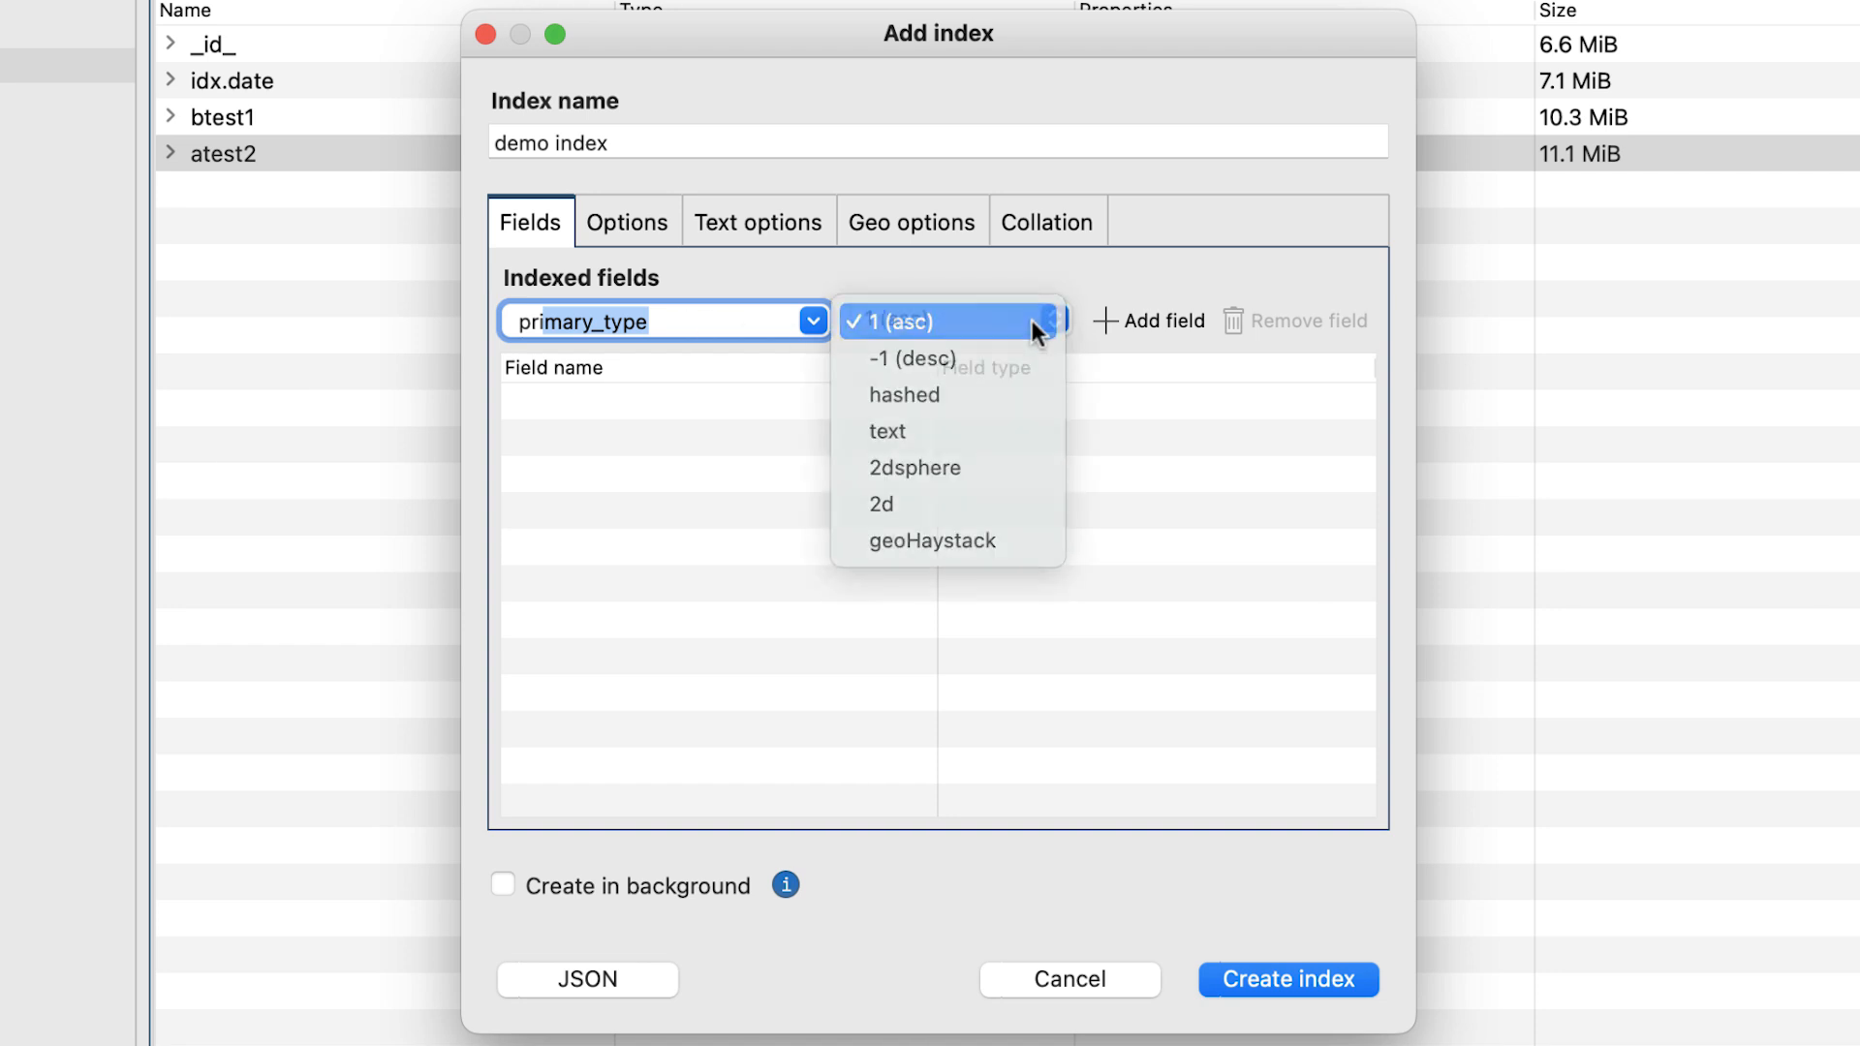
pyautogui.click(1102, 321)
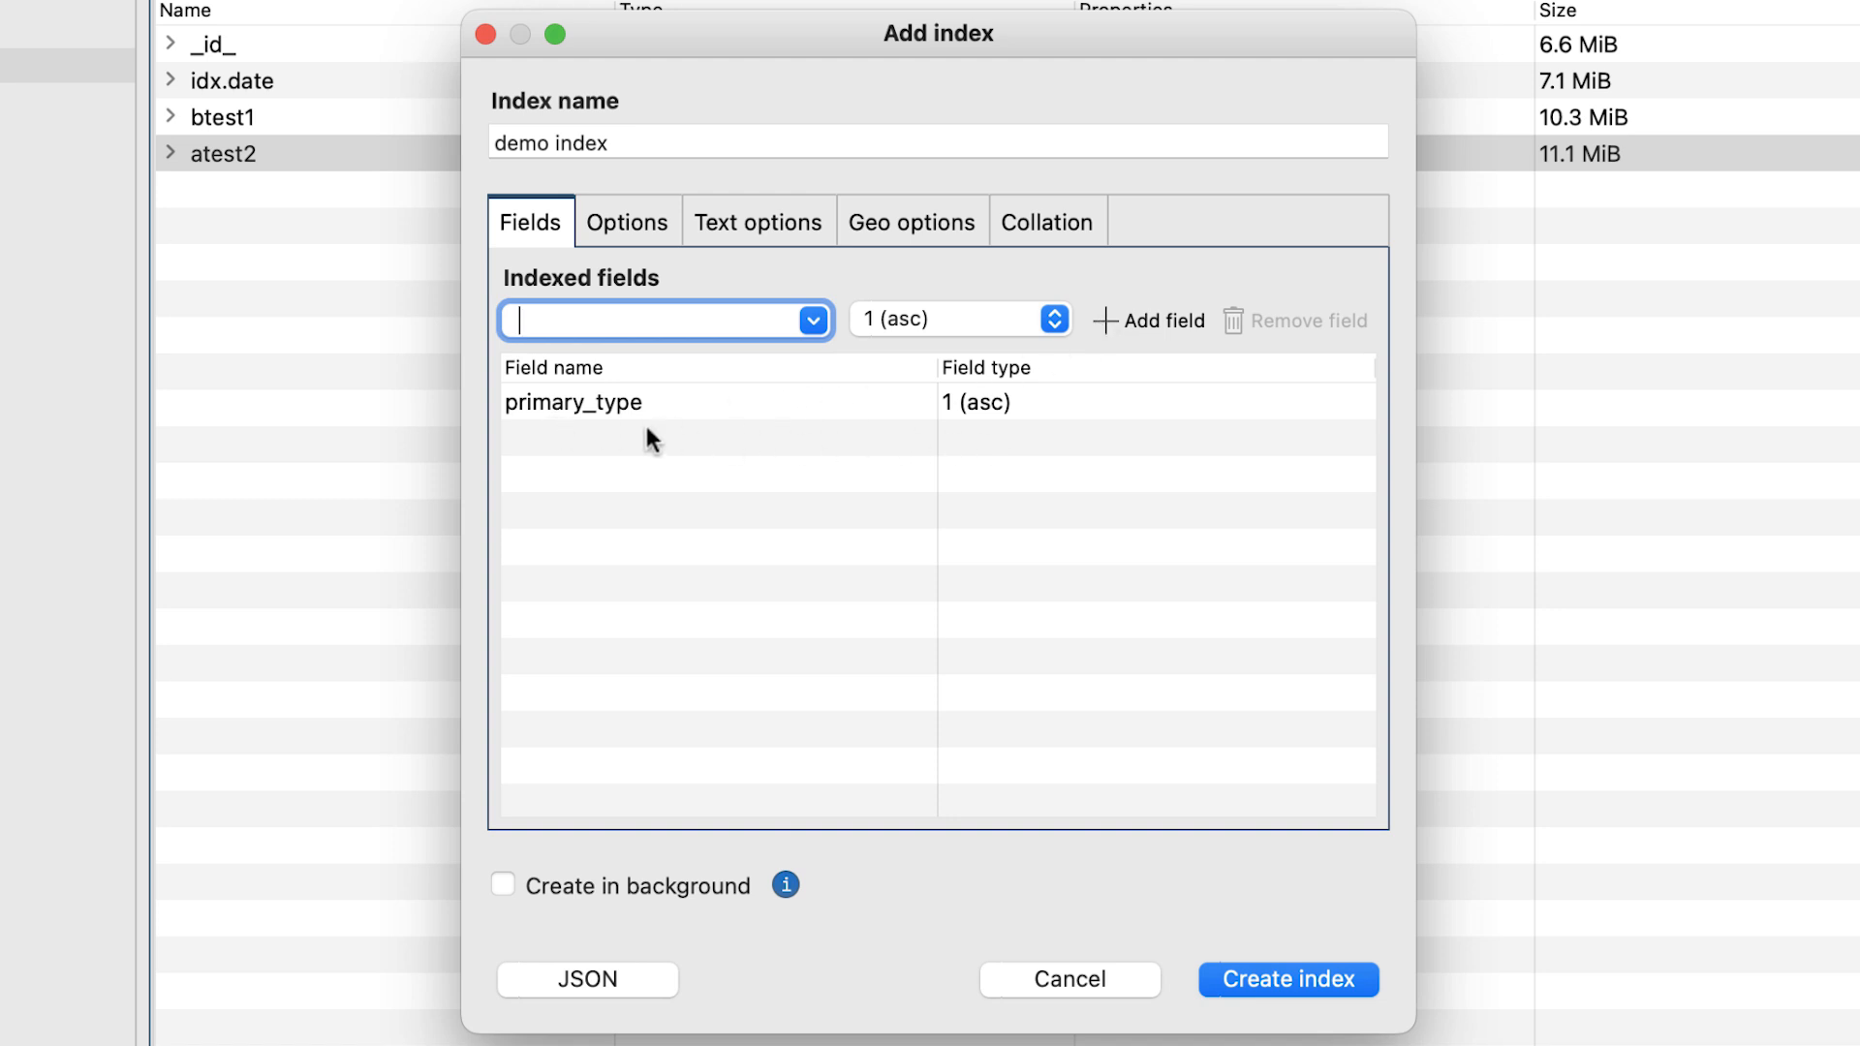
# Add arrest to the indexed fields with descending order, -1 (desc).
pyautogui.click(810, 320)
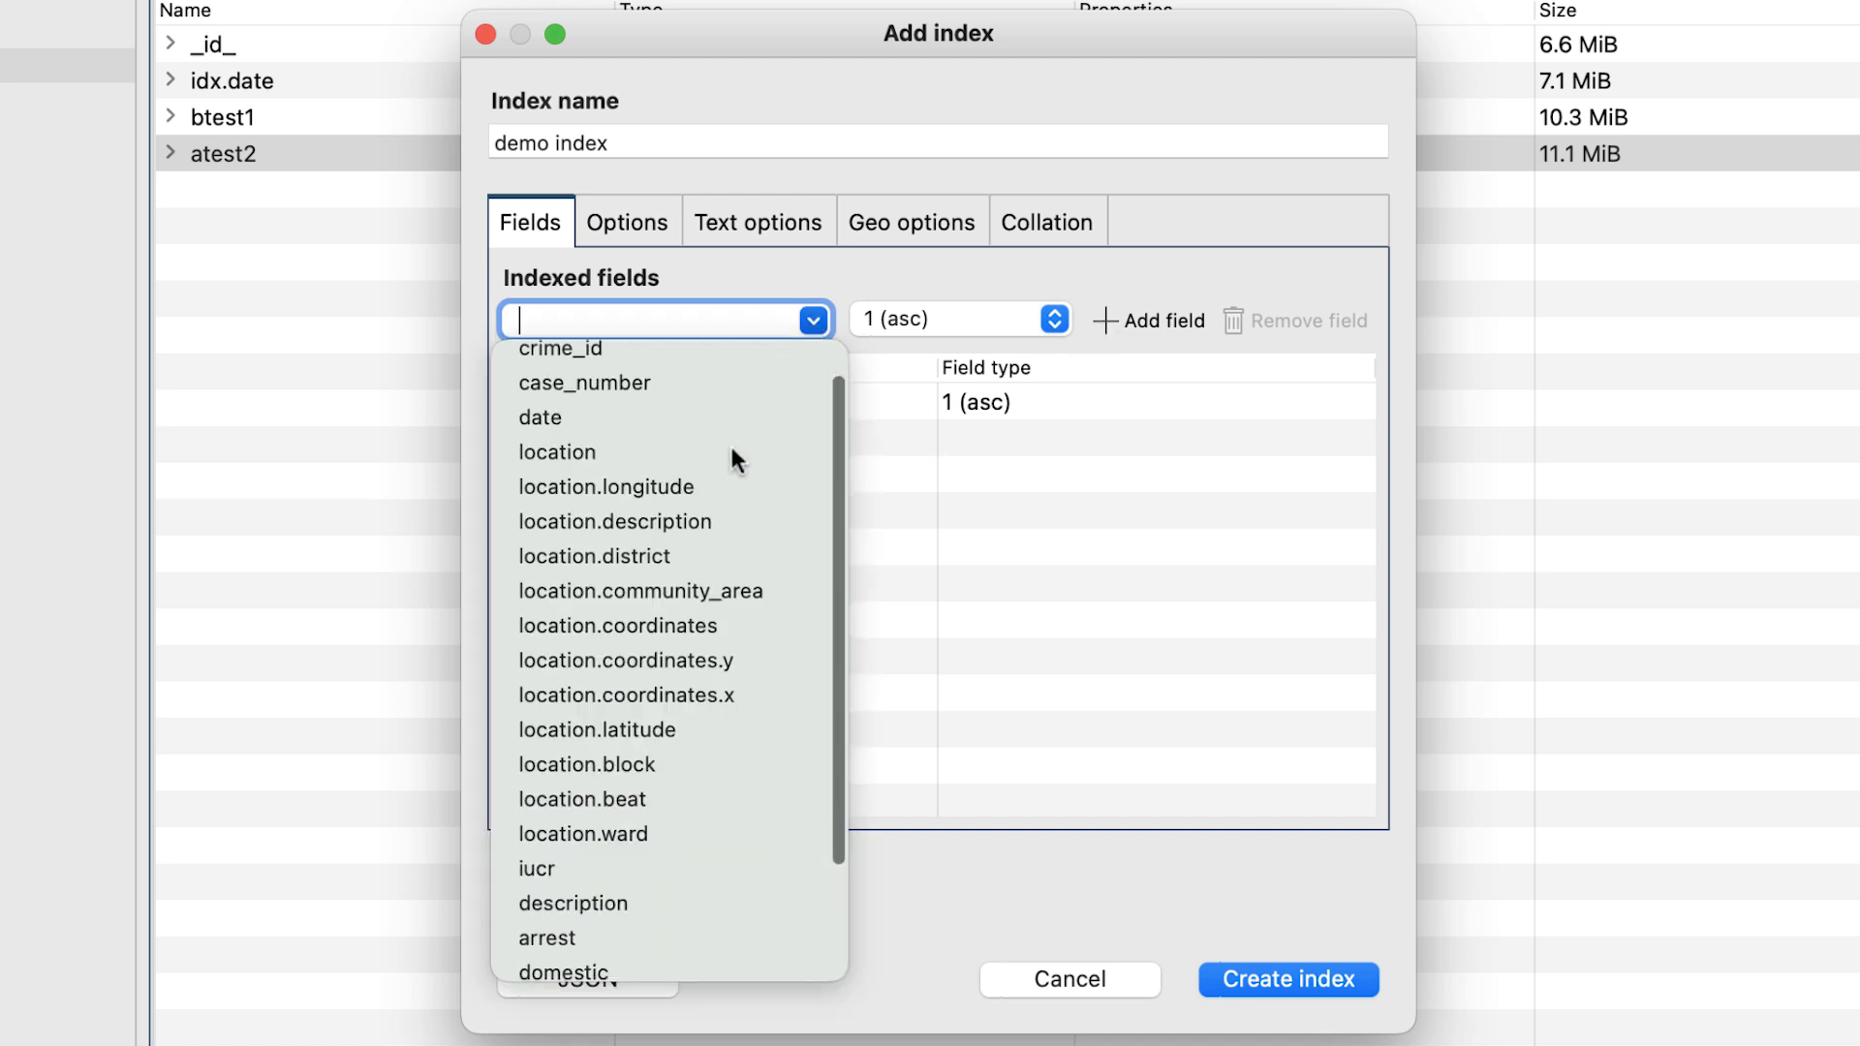
pyautogui.scroll(-2, 730, 448)
pyautogui.click(647, 804)
pyautogui.click(974, 321)
pyautogui.click(978, 351)
pyautogui.click(1114, 322)
# Add date as a text-type indexed field, and remove it from the field list.
pyautogui.click(814, 321)
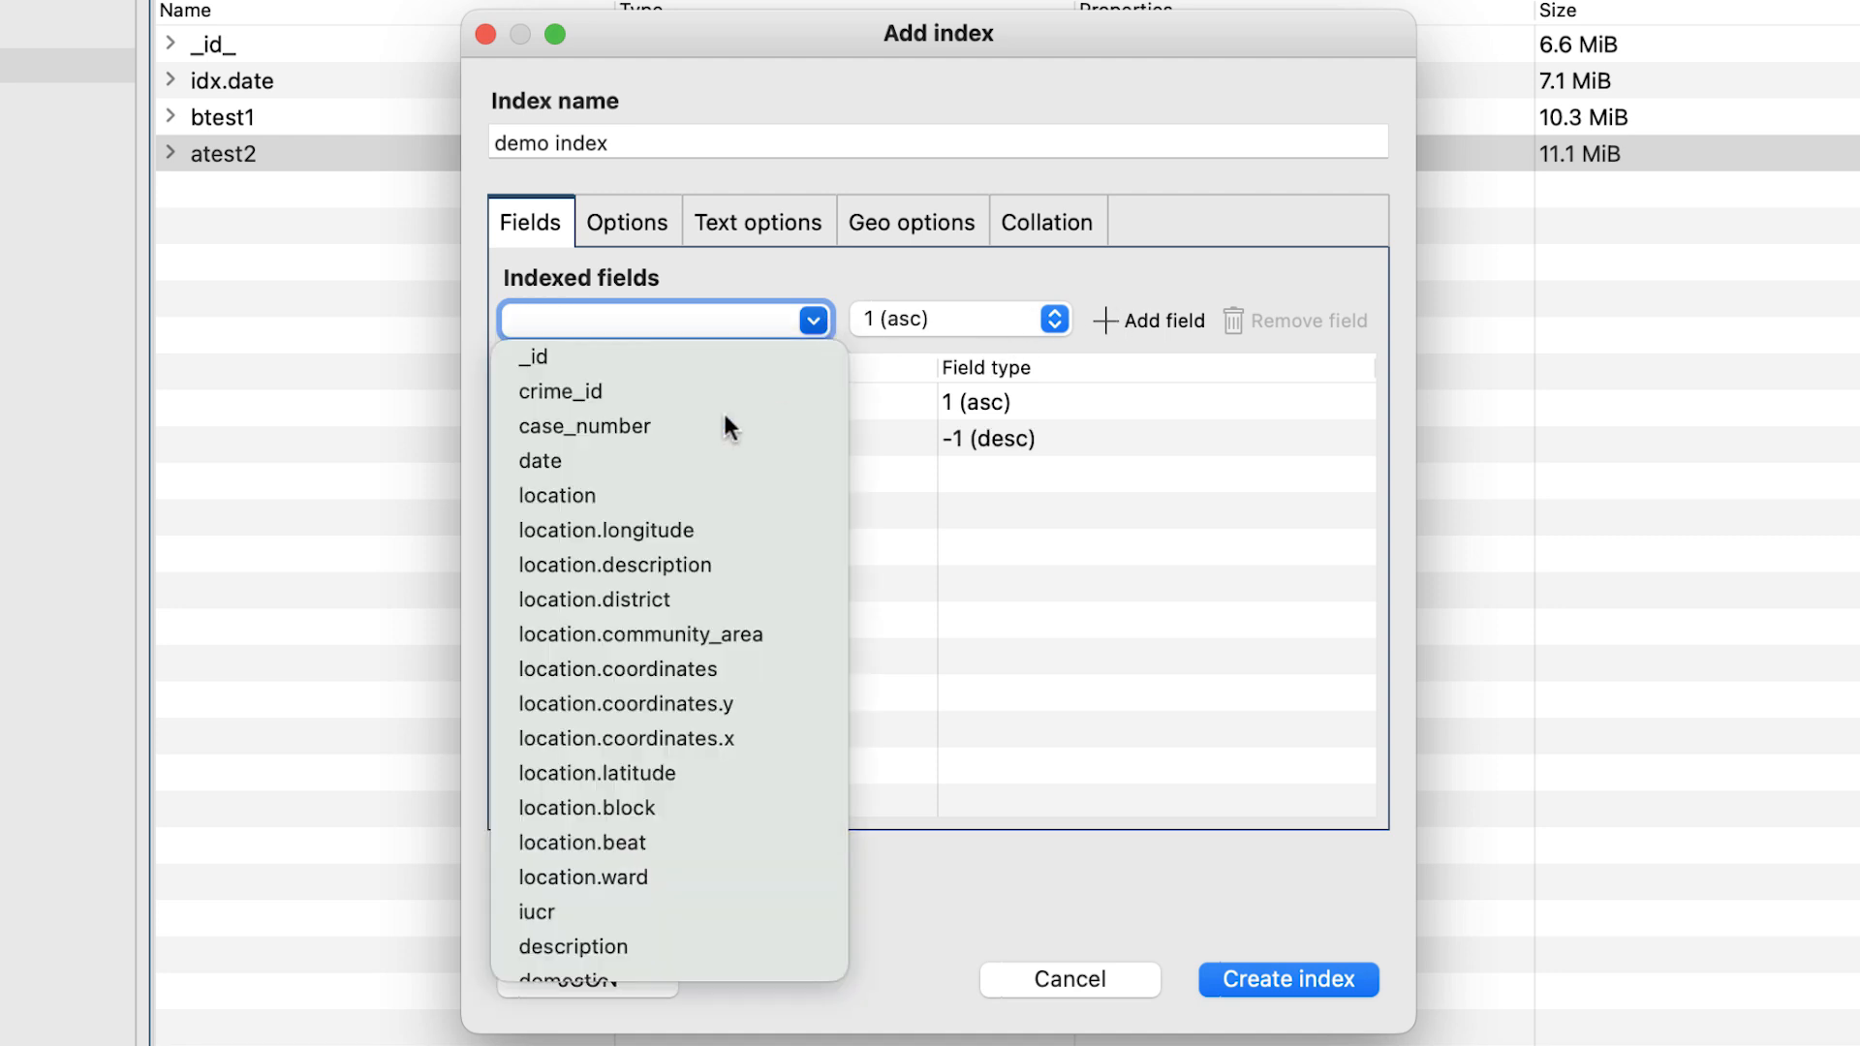
pyautogui.click(540, 461)
pyautogui.click(916, 319)
pyautogui.click(882, 432)
pyautogui.click(1100, 319)
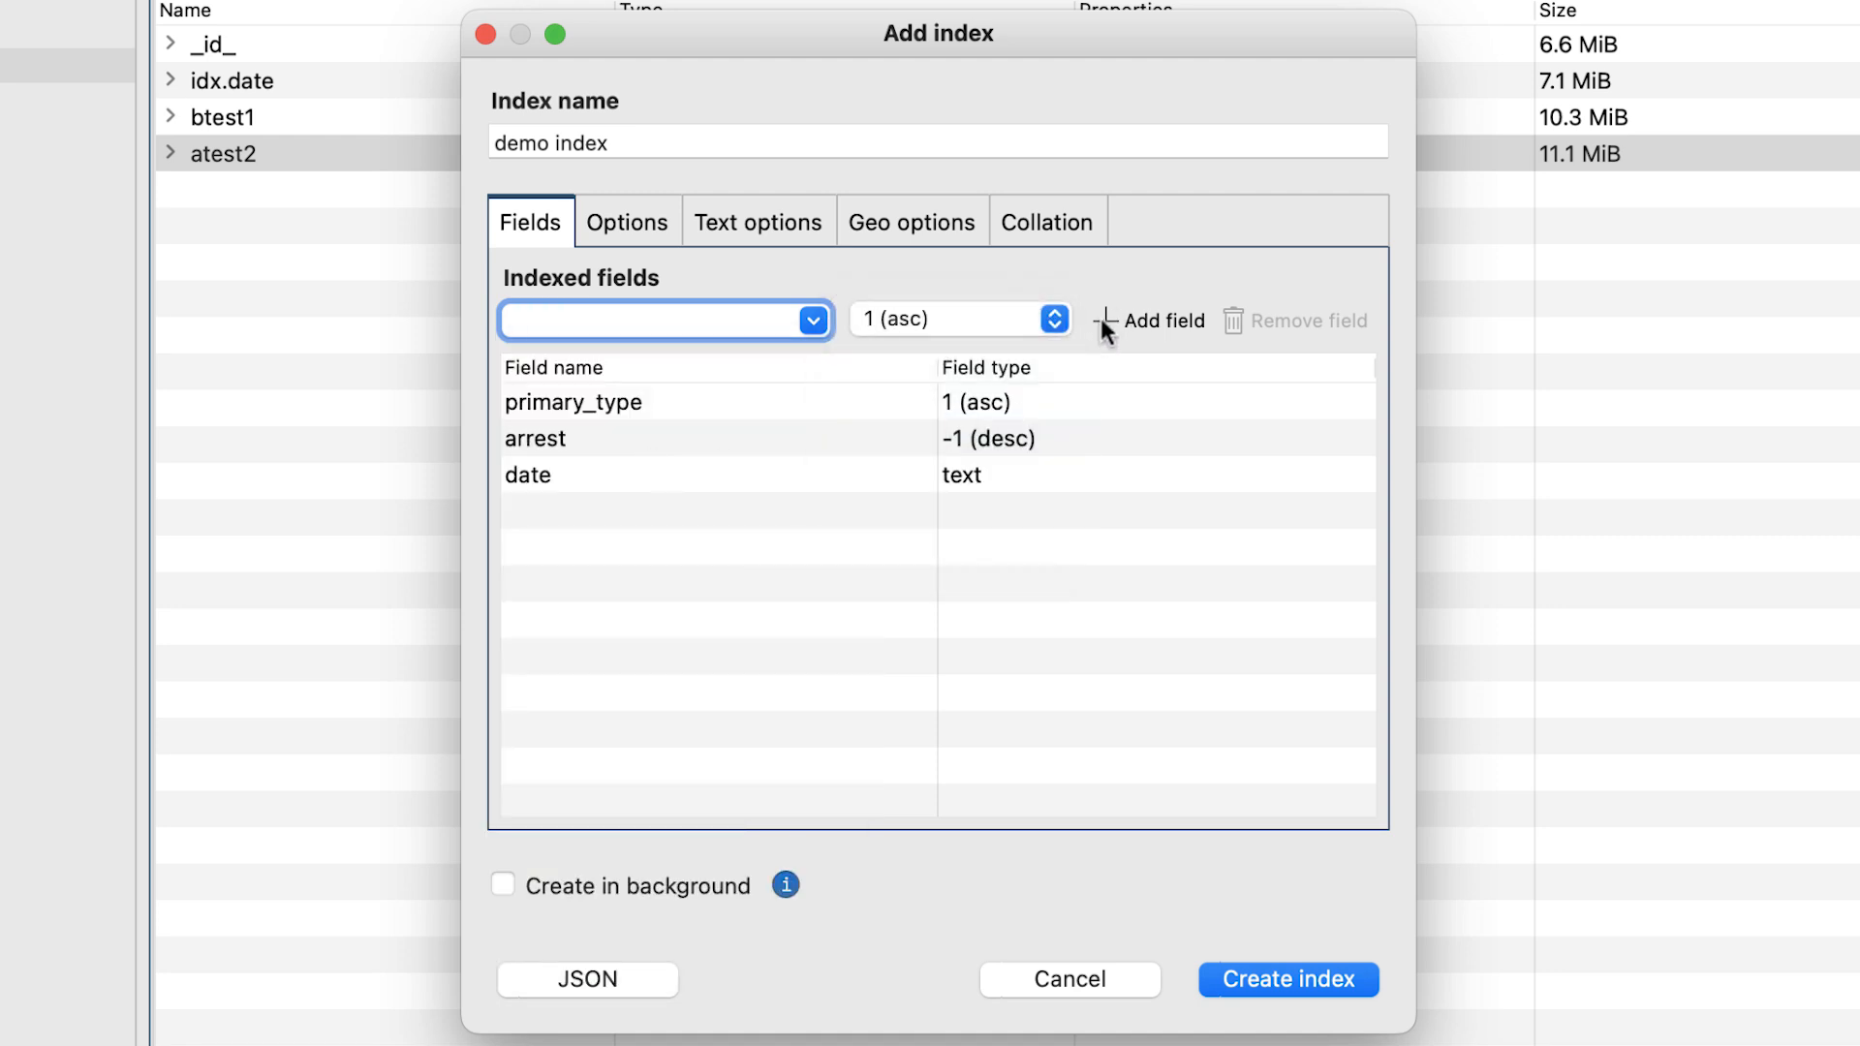
pyautogui.click(1115, 463)
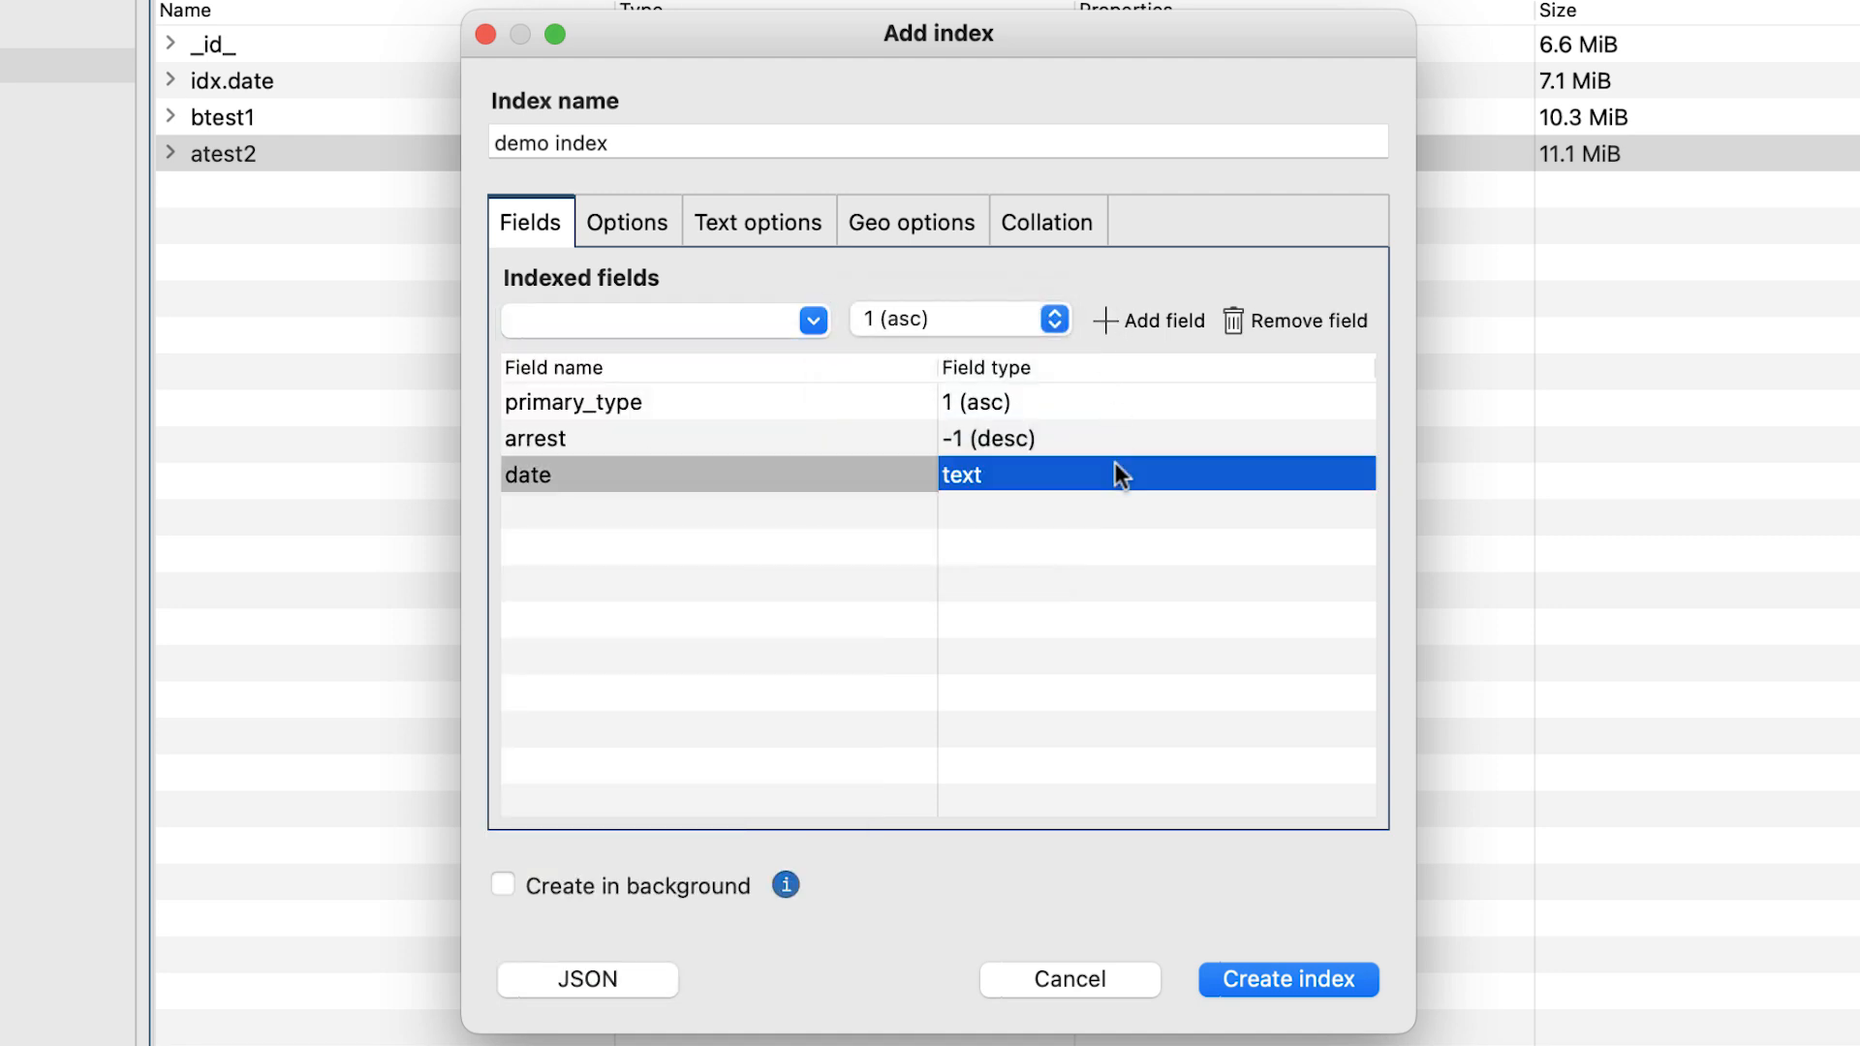
pyautogui.click(1289, 324)
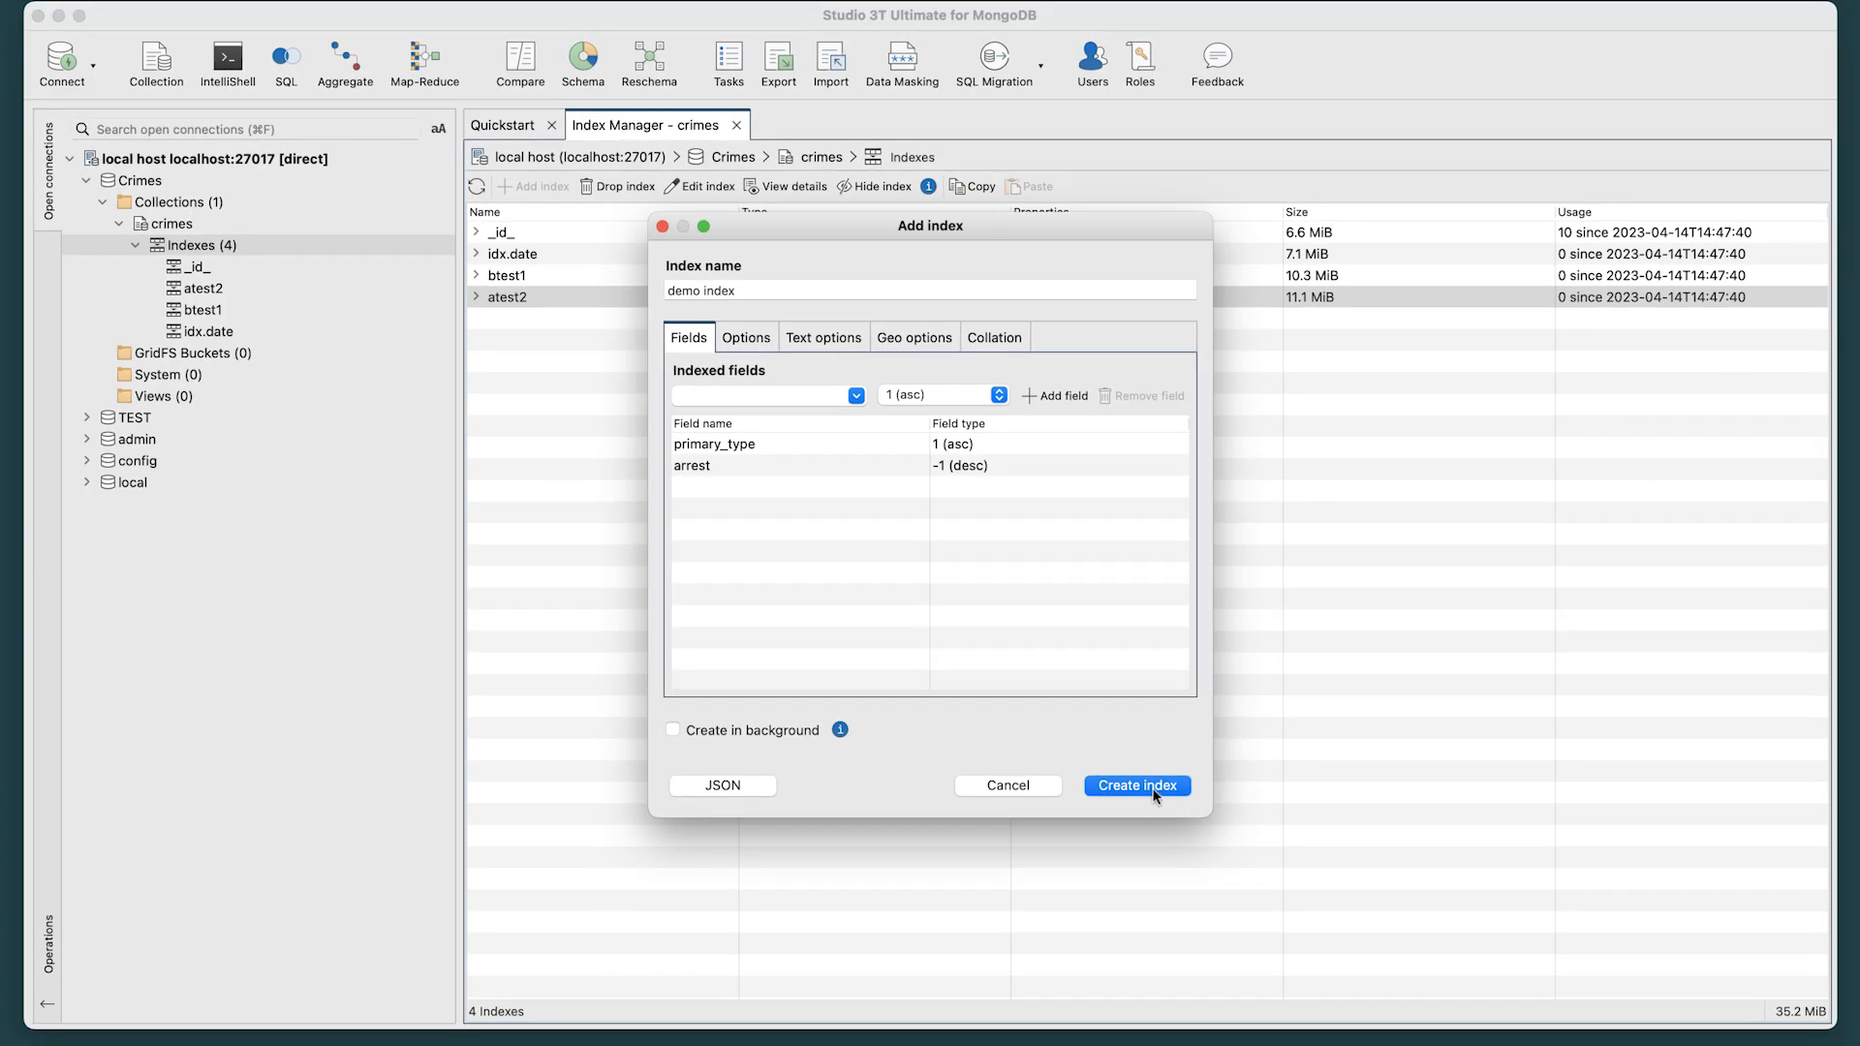
# Create the index and expand demo index in the list to inspect its fields.
pyautogui.click(1139, 786)
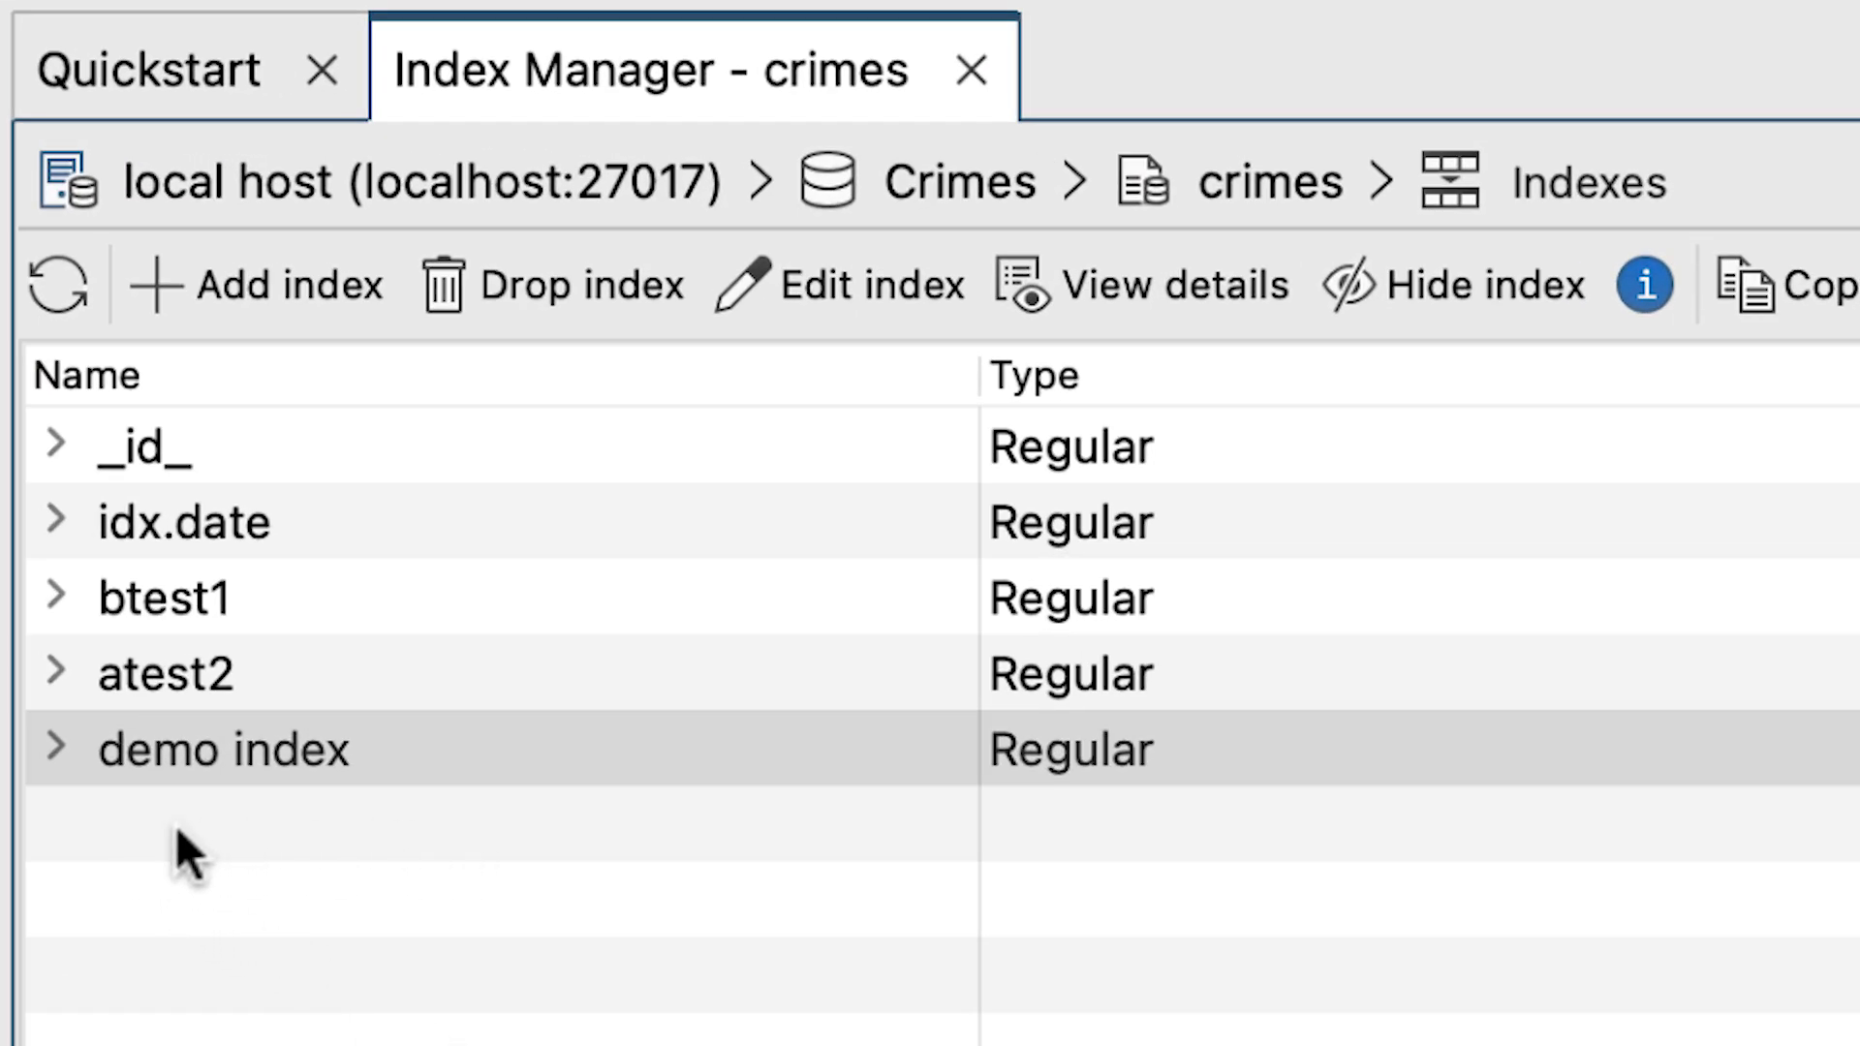
pyautogui.click(57, 746)
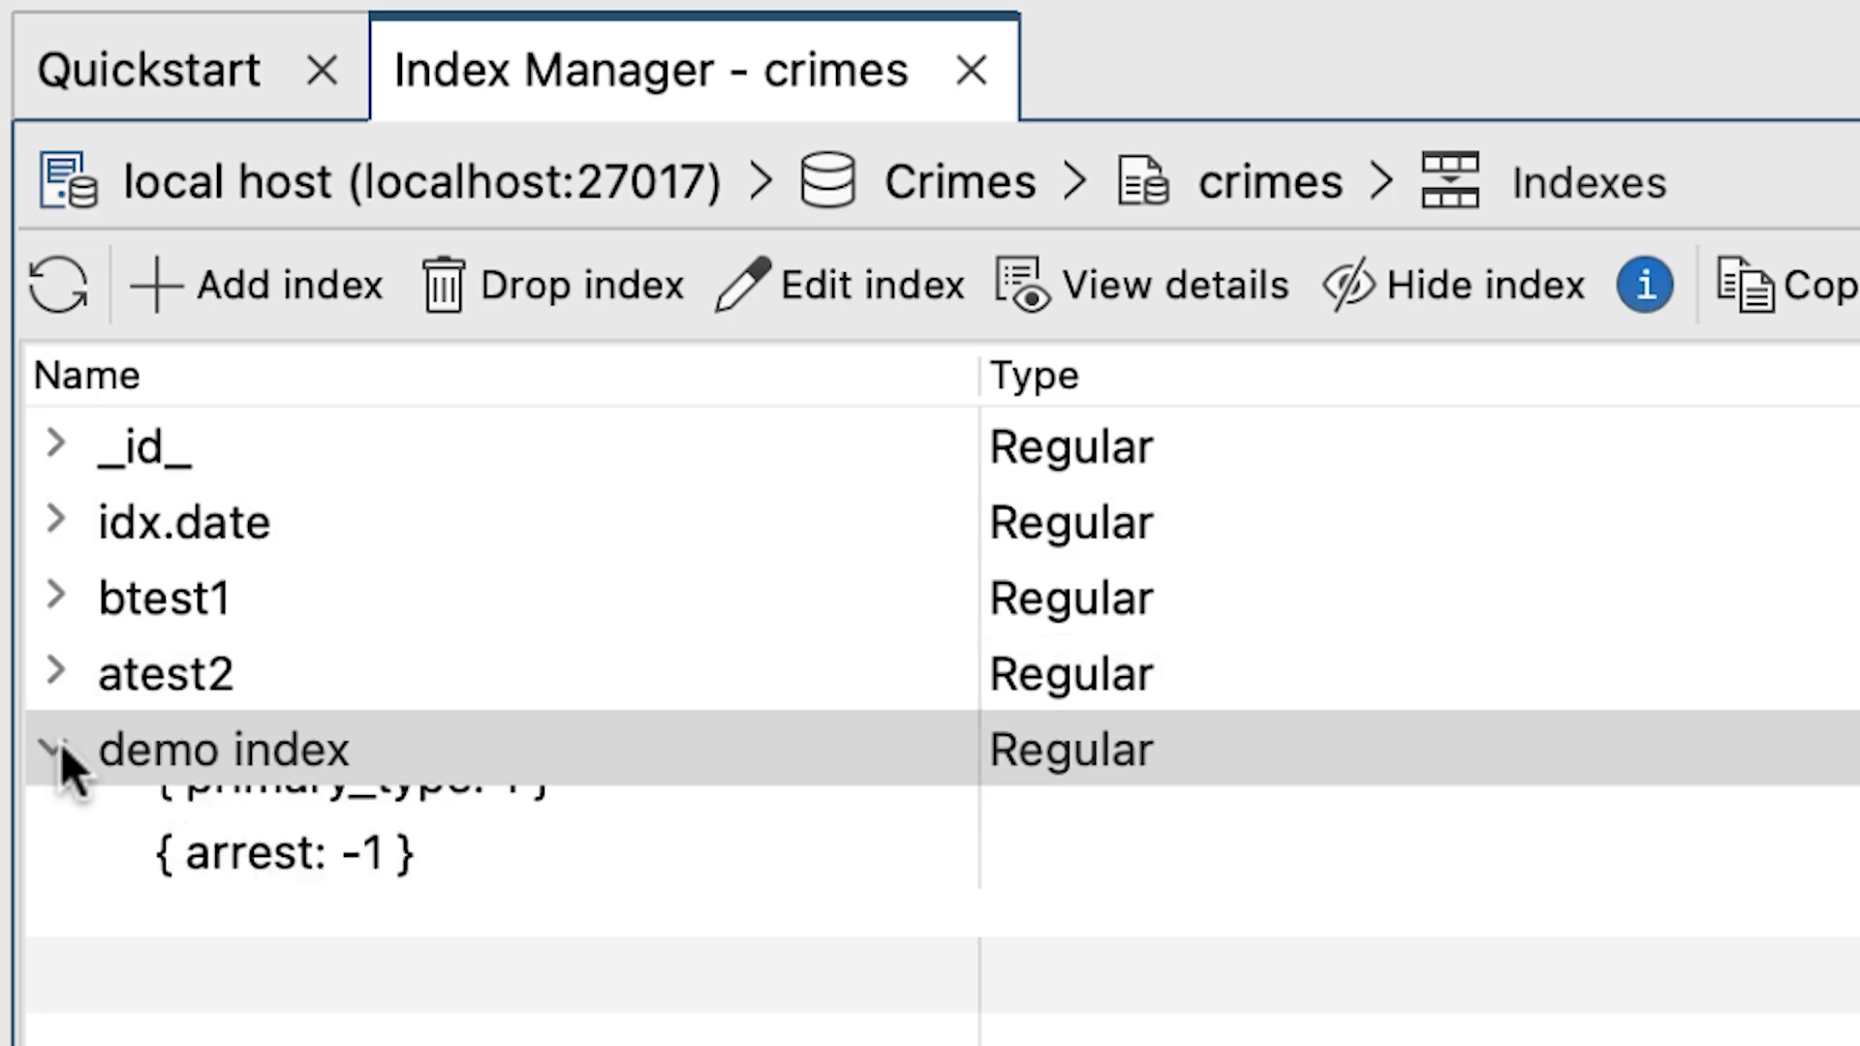
pyautogui.click(641, 824)
pyautogui.click(648, 884)
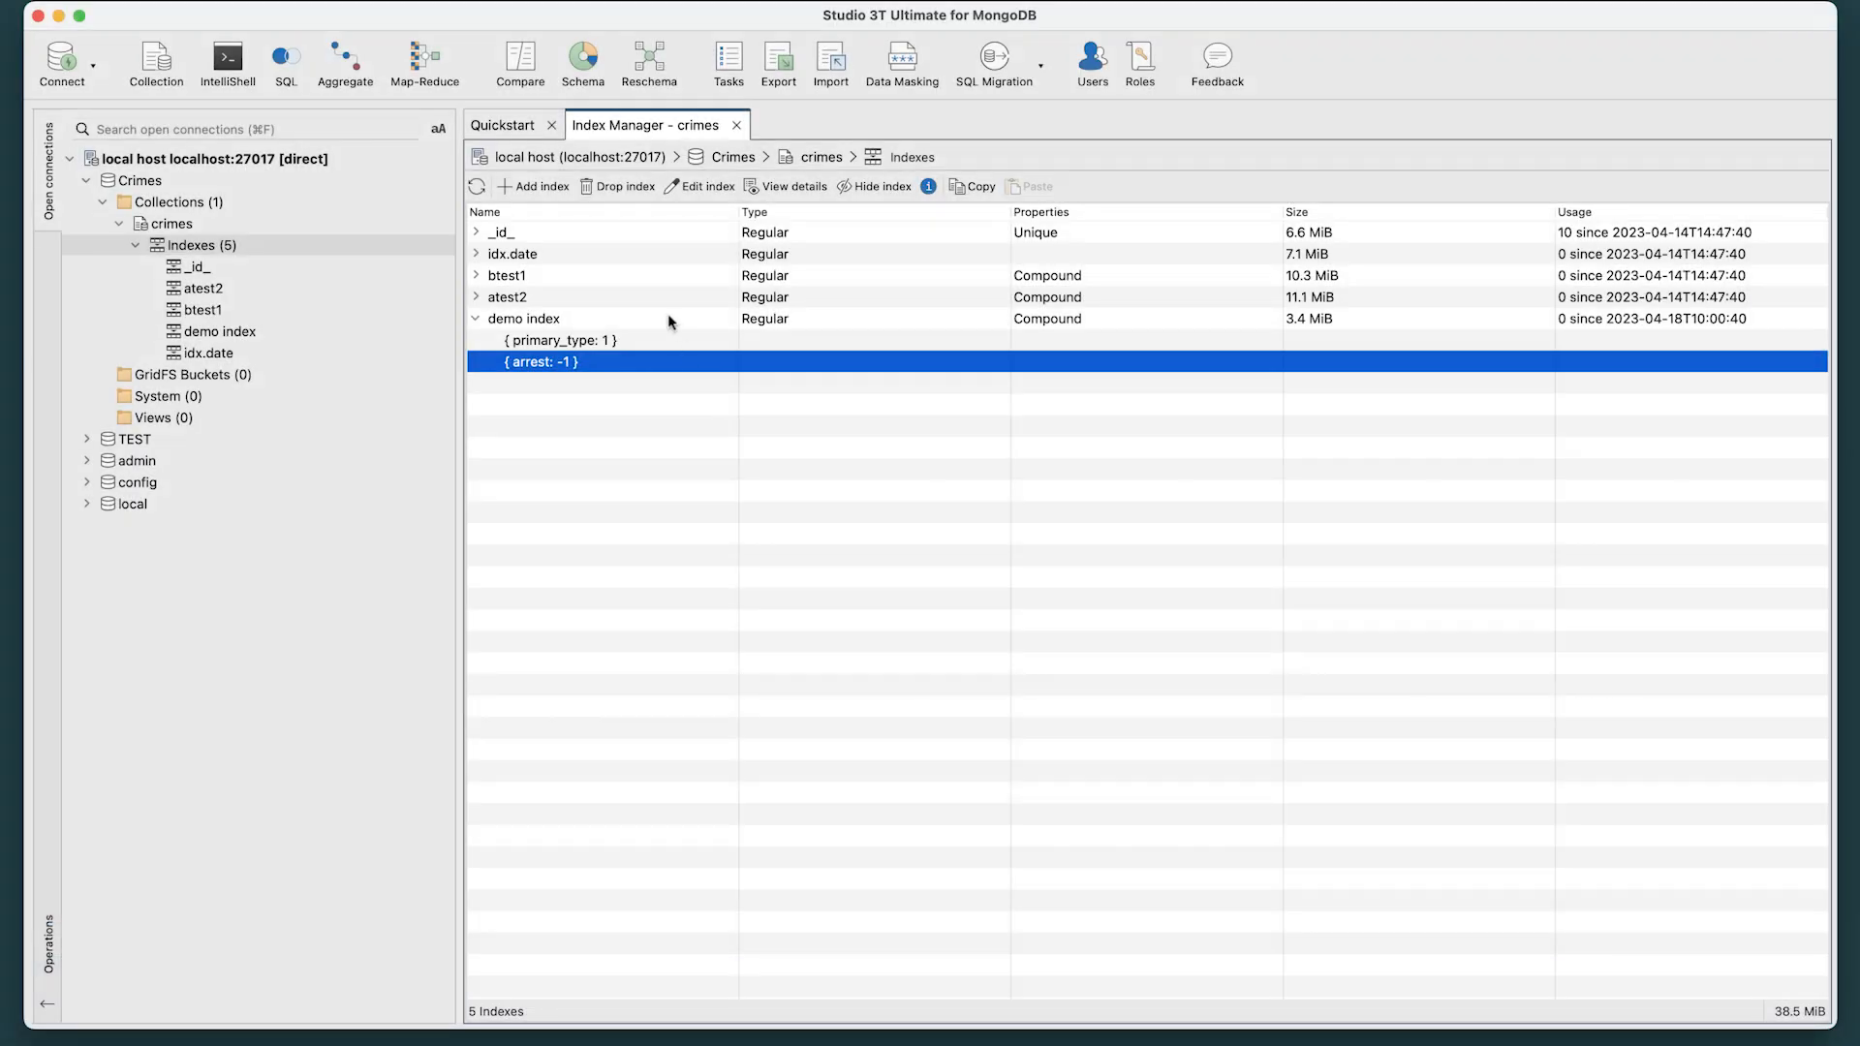
# Open demo index for editing and check the list of fields that can be added.
pyautogui.click(669, 319)
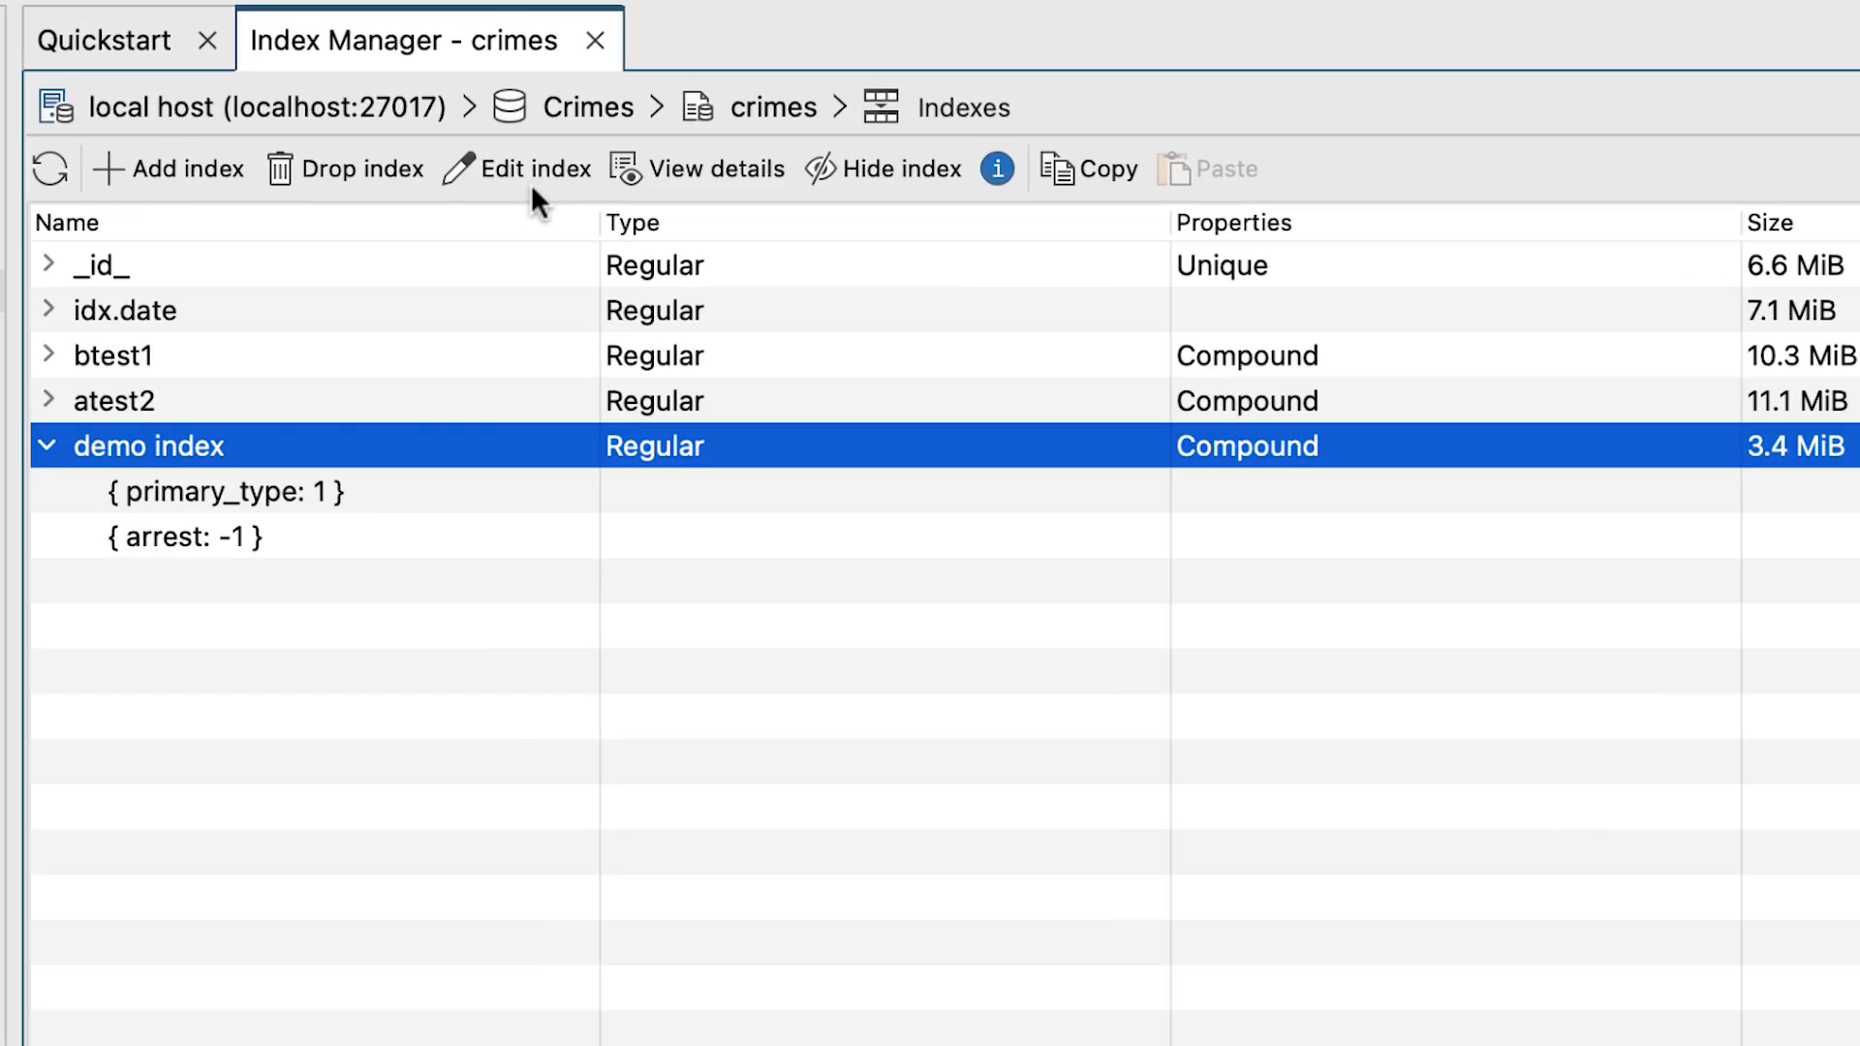
pyautogui.rightClick(467, 432)
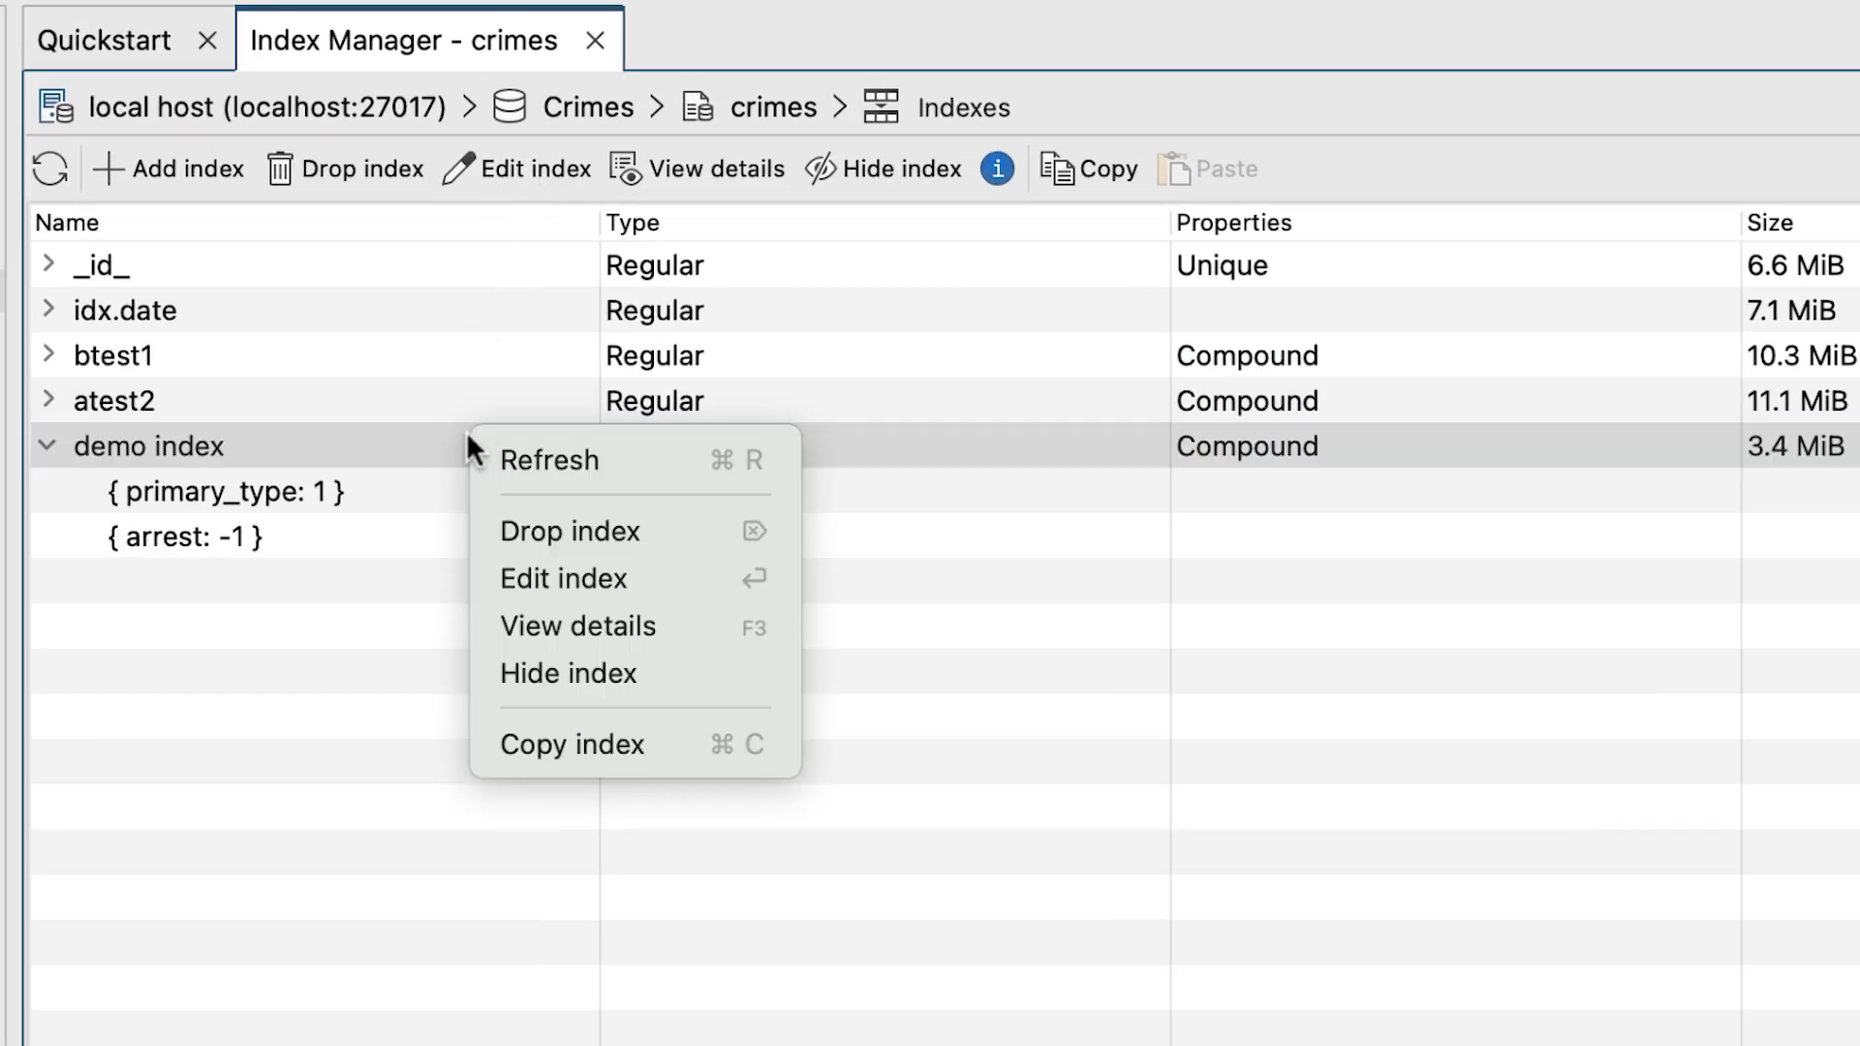
pyautogui.click(701, 573)
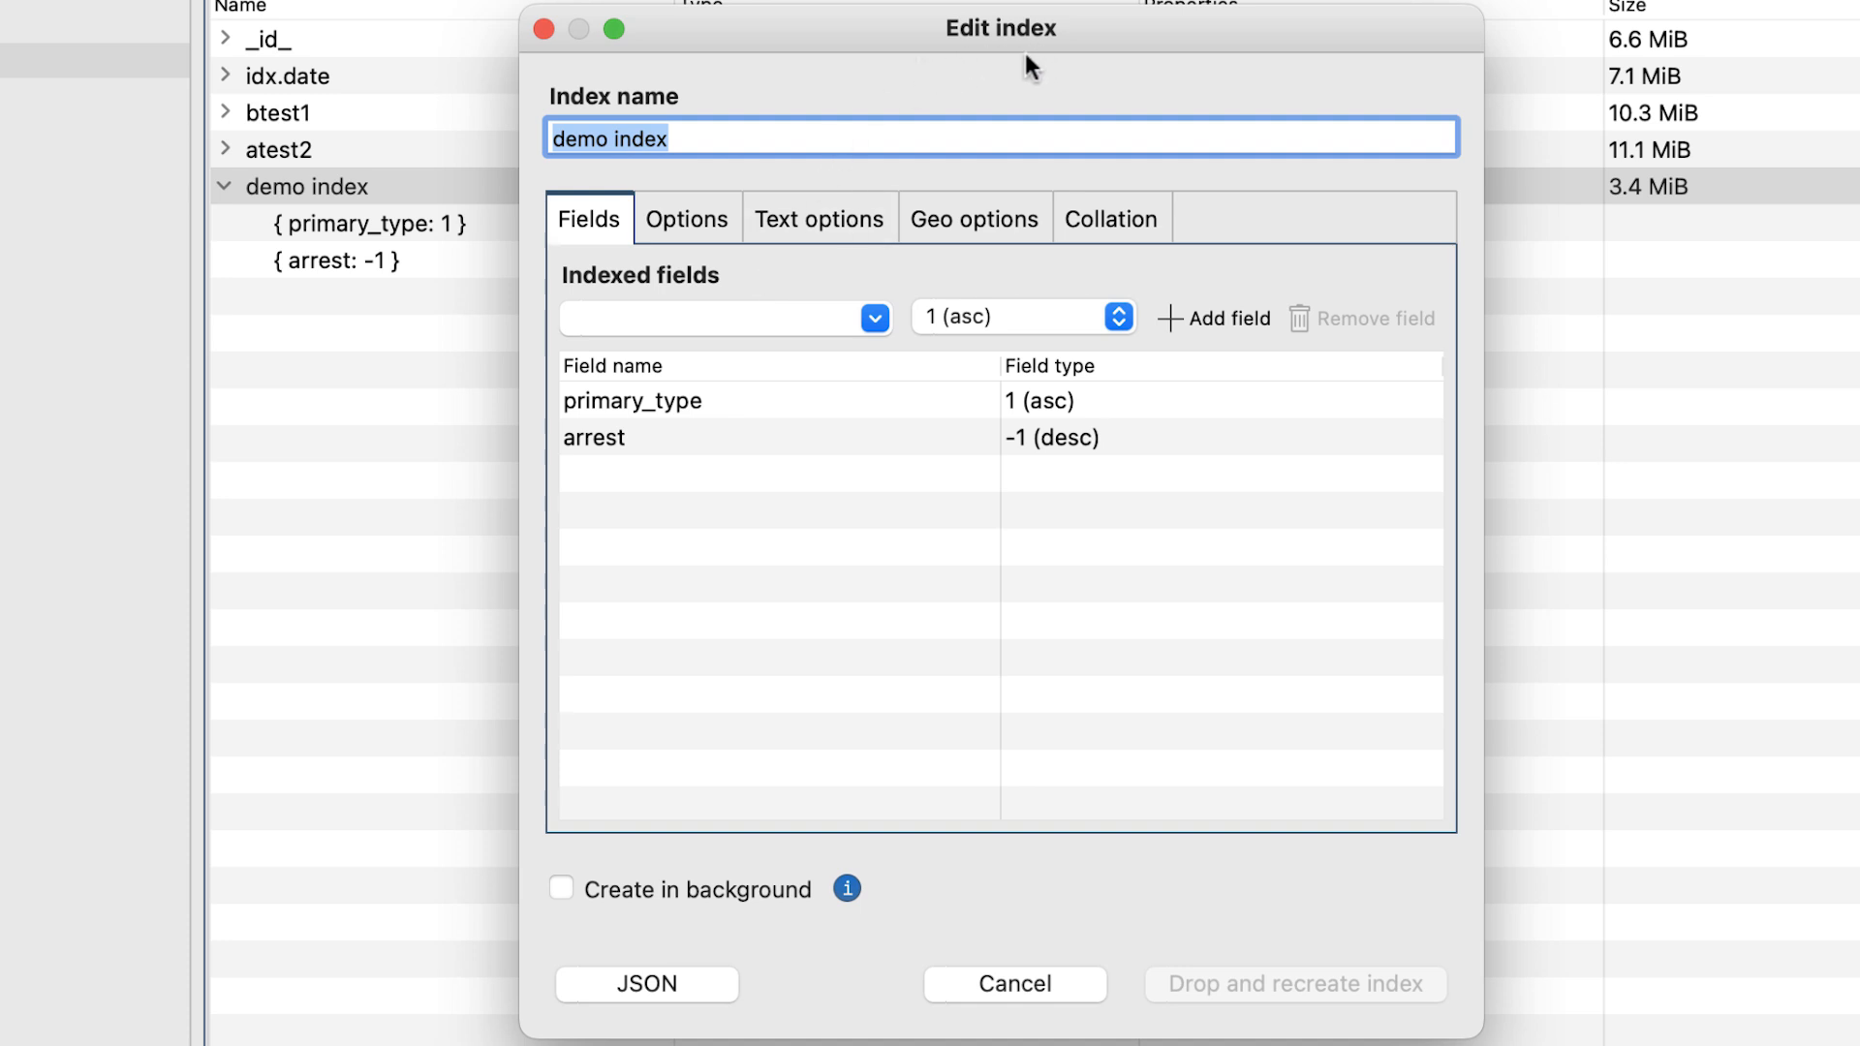
pyautogui.click(878, 316)
pyautogui.click(878, 316)
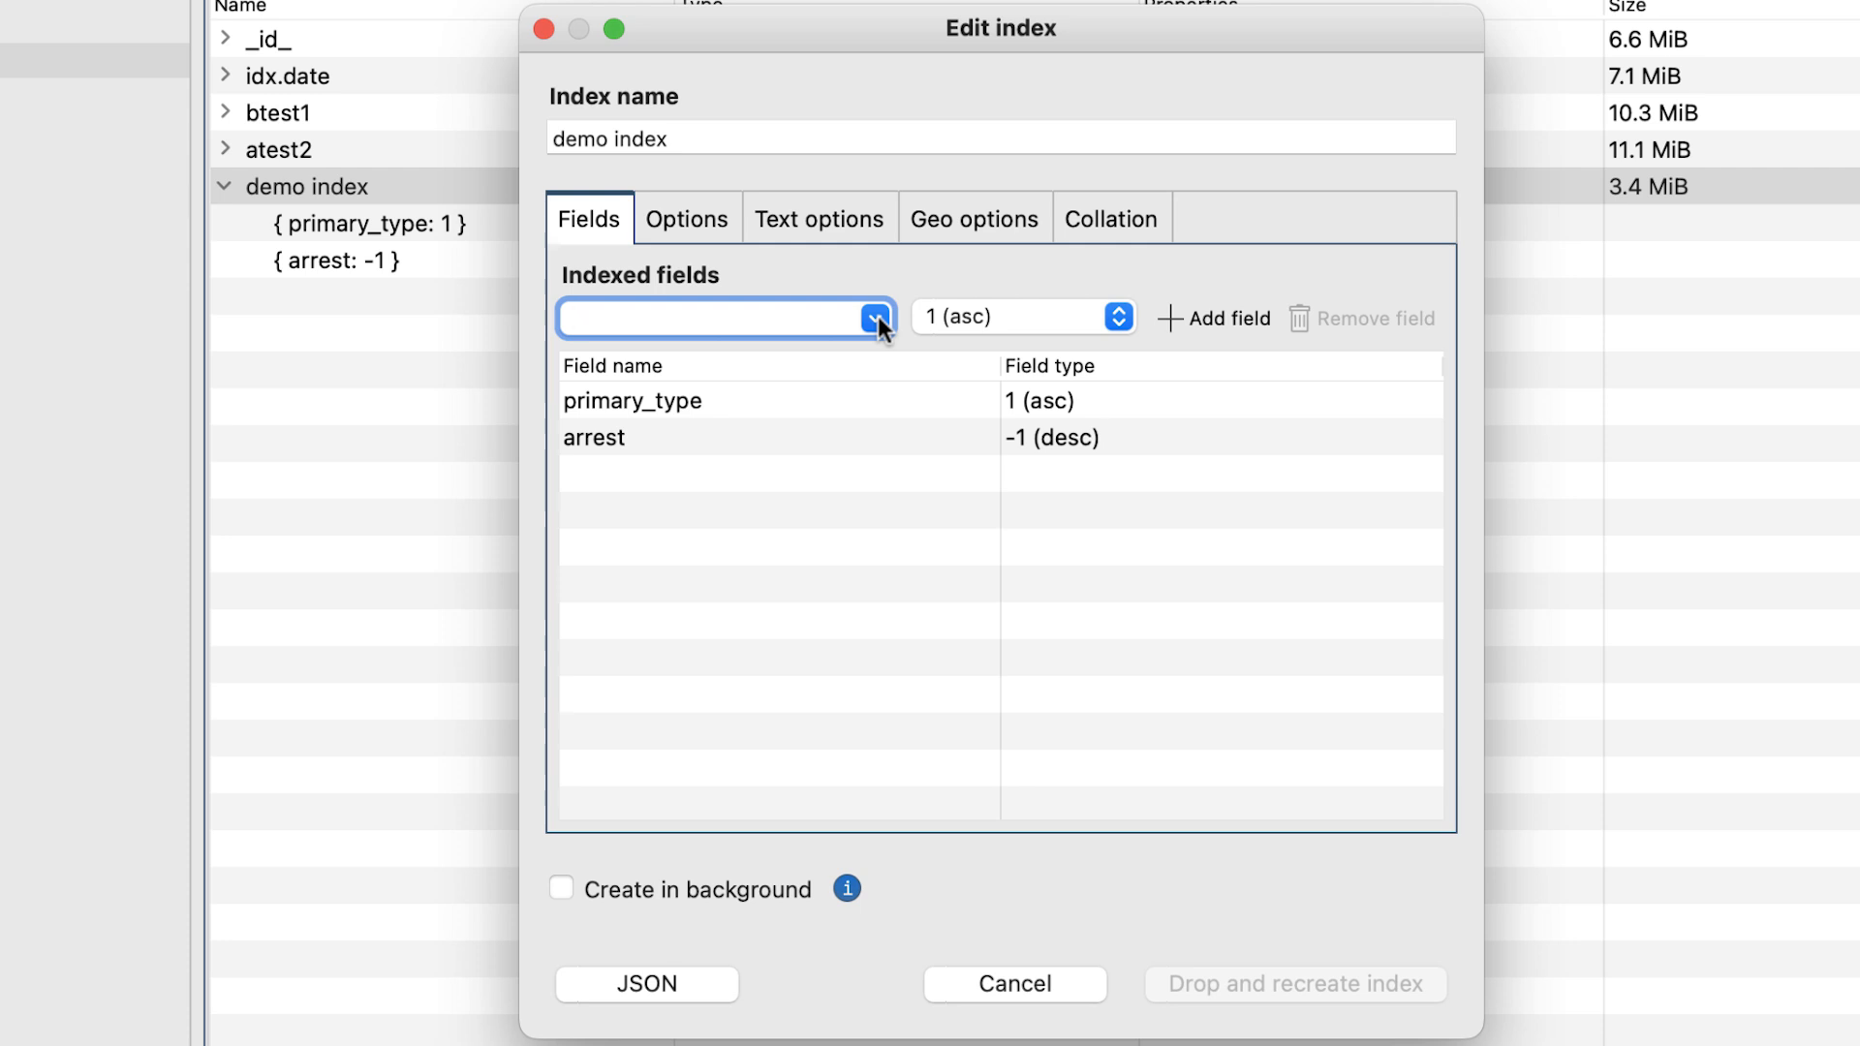
# View the index definition as JSON, validate it, and close it without applying changes.
pyautogui.click(698, 968)
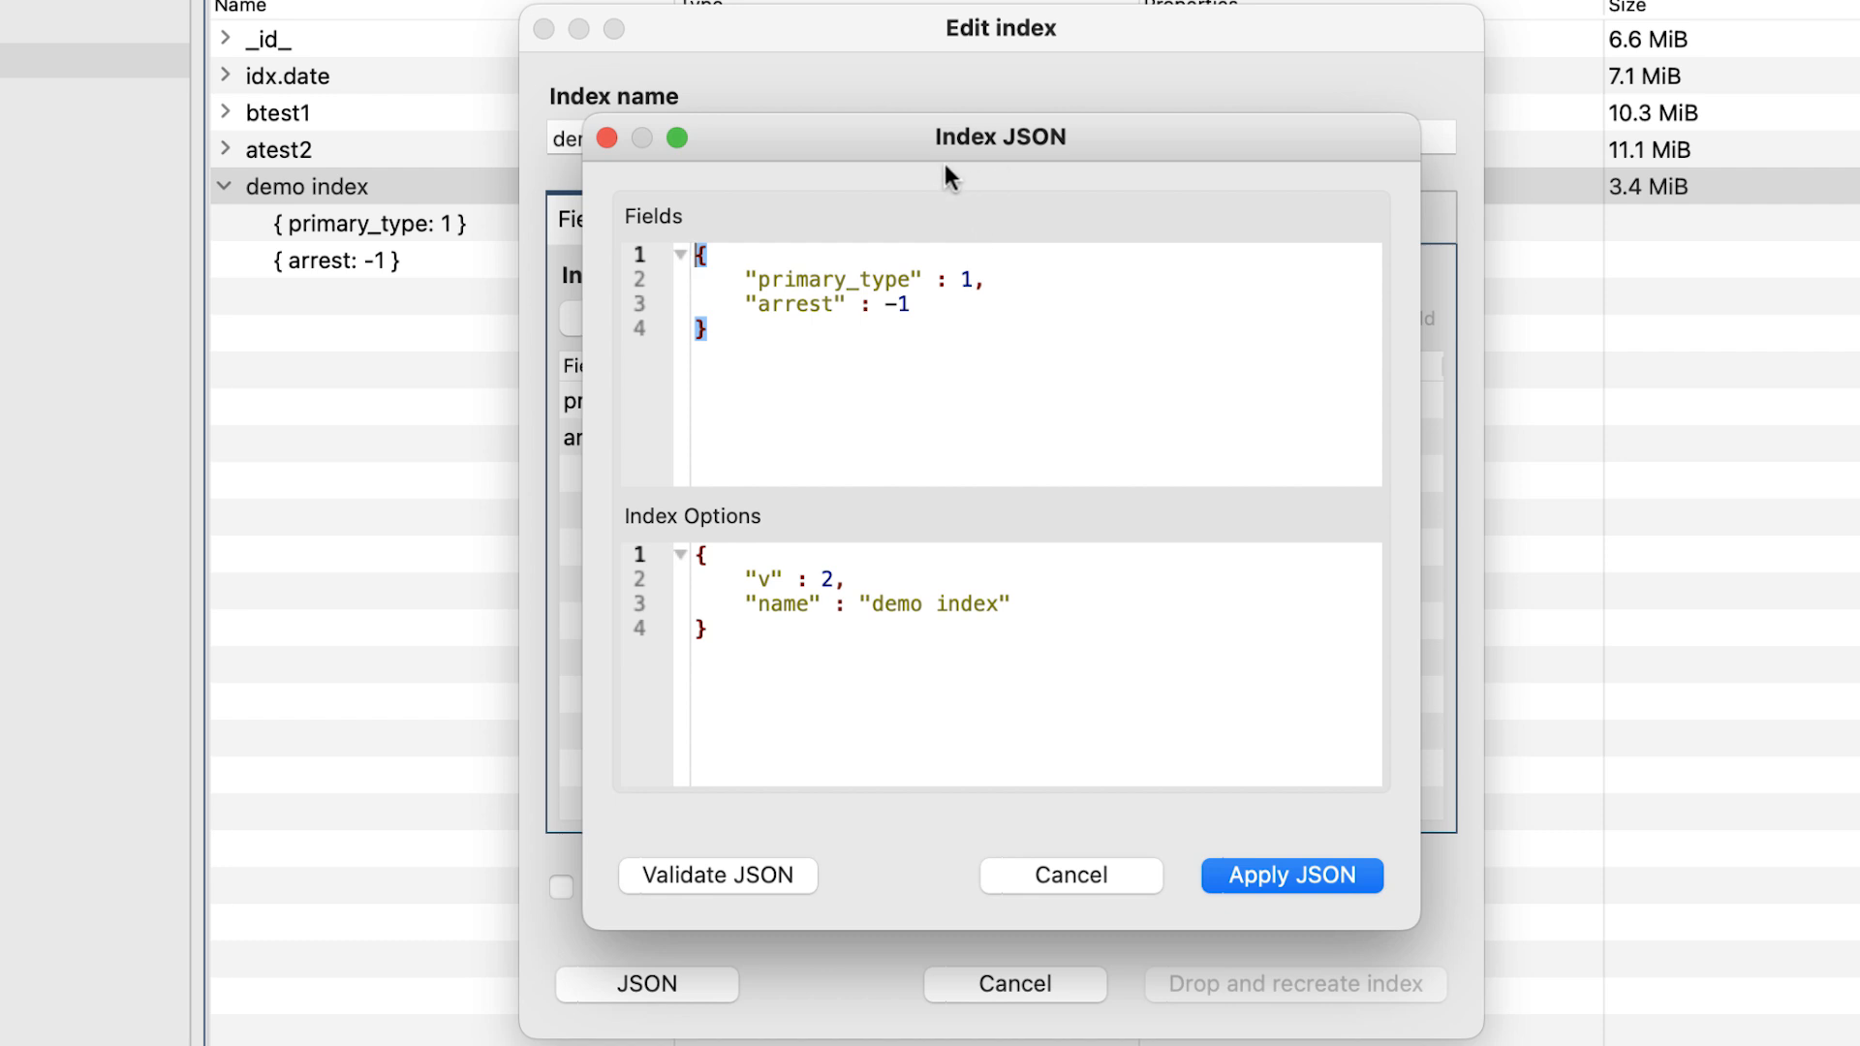
pyautogui.moveTo(915, 304); pyautogui.dragTo(709, 304)
pyautogui.click(786, 874)
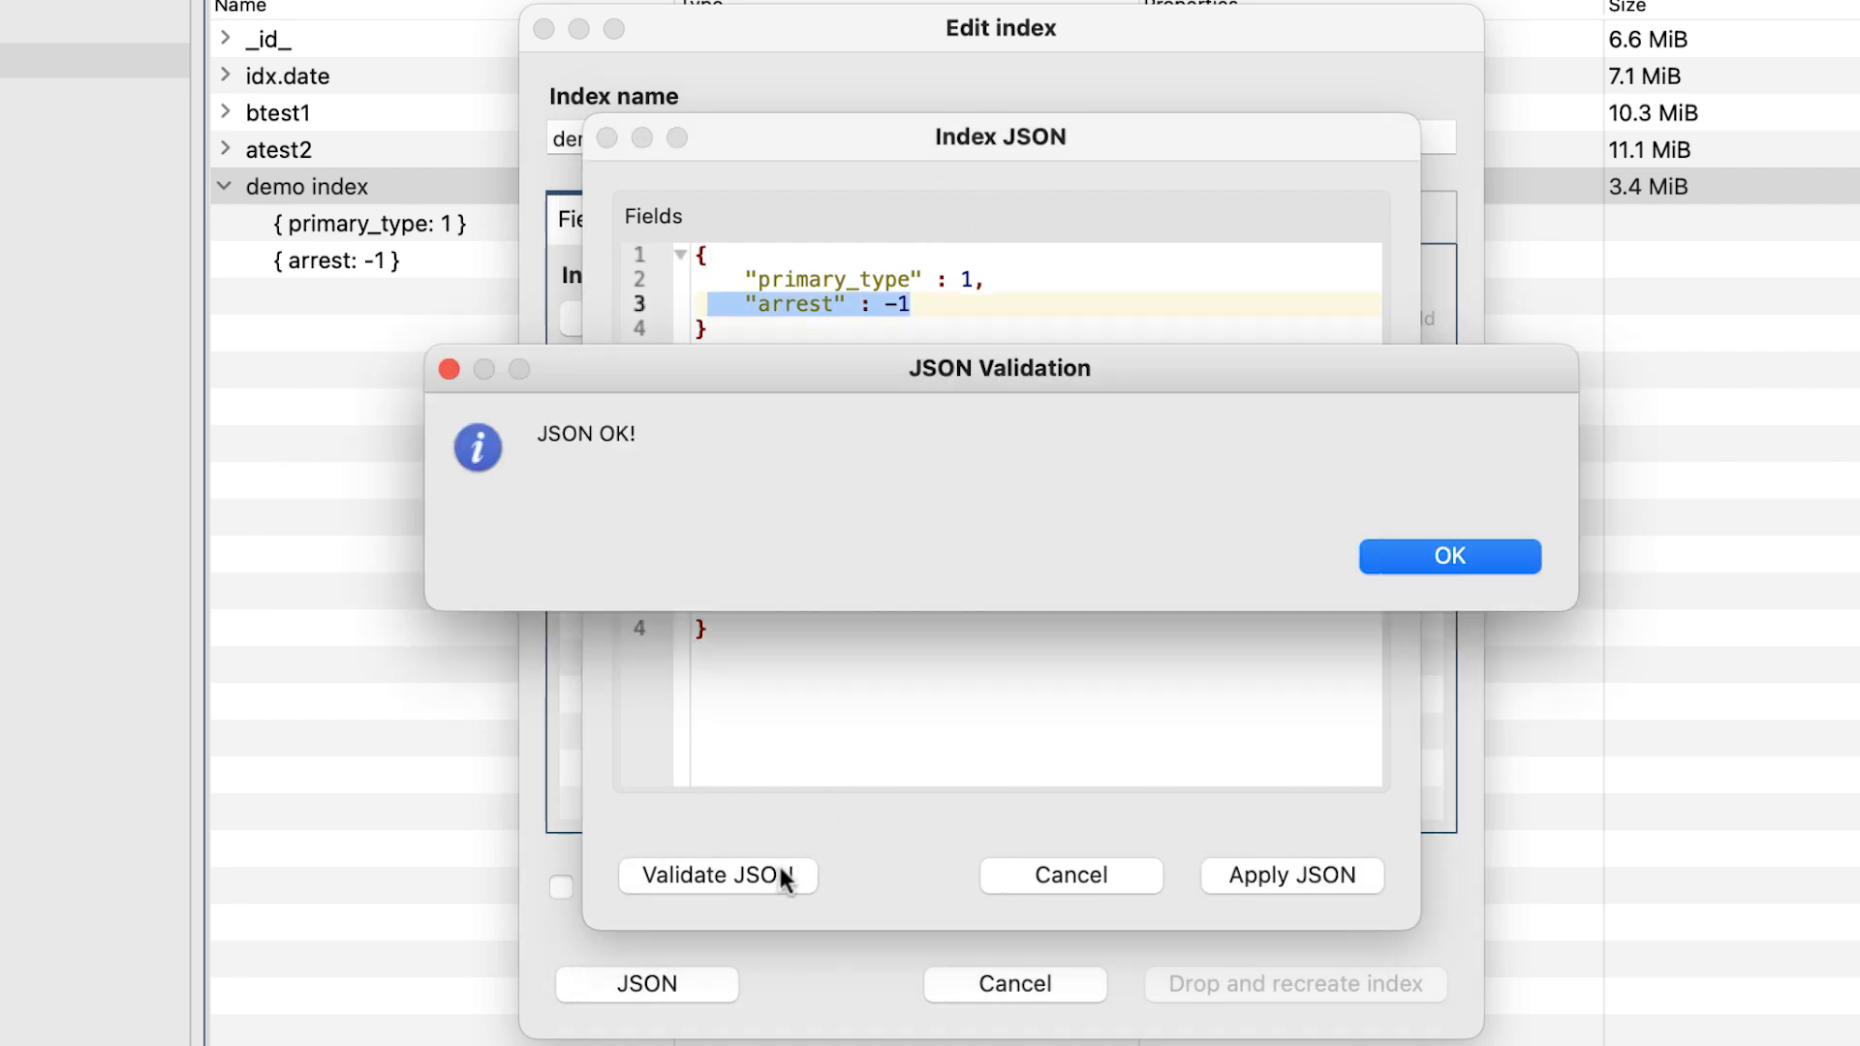
pyautogui.click(1444, 560)
pyautogui.click(1107, 872)
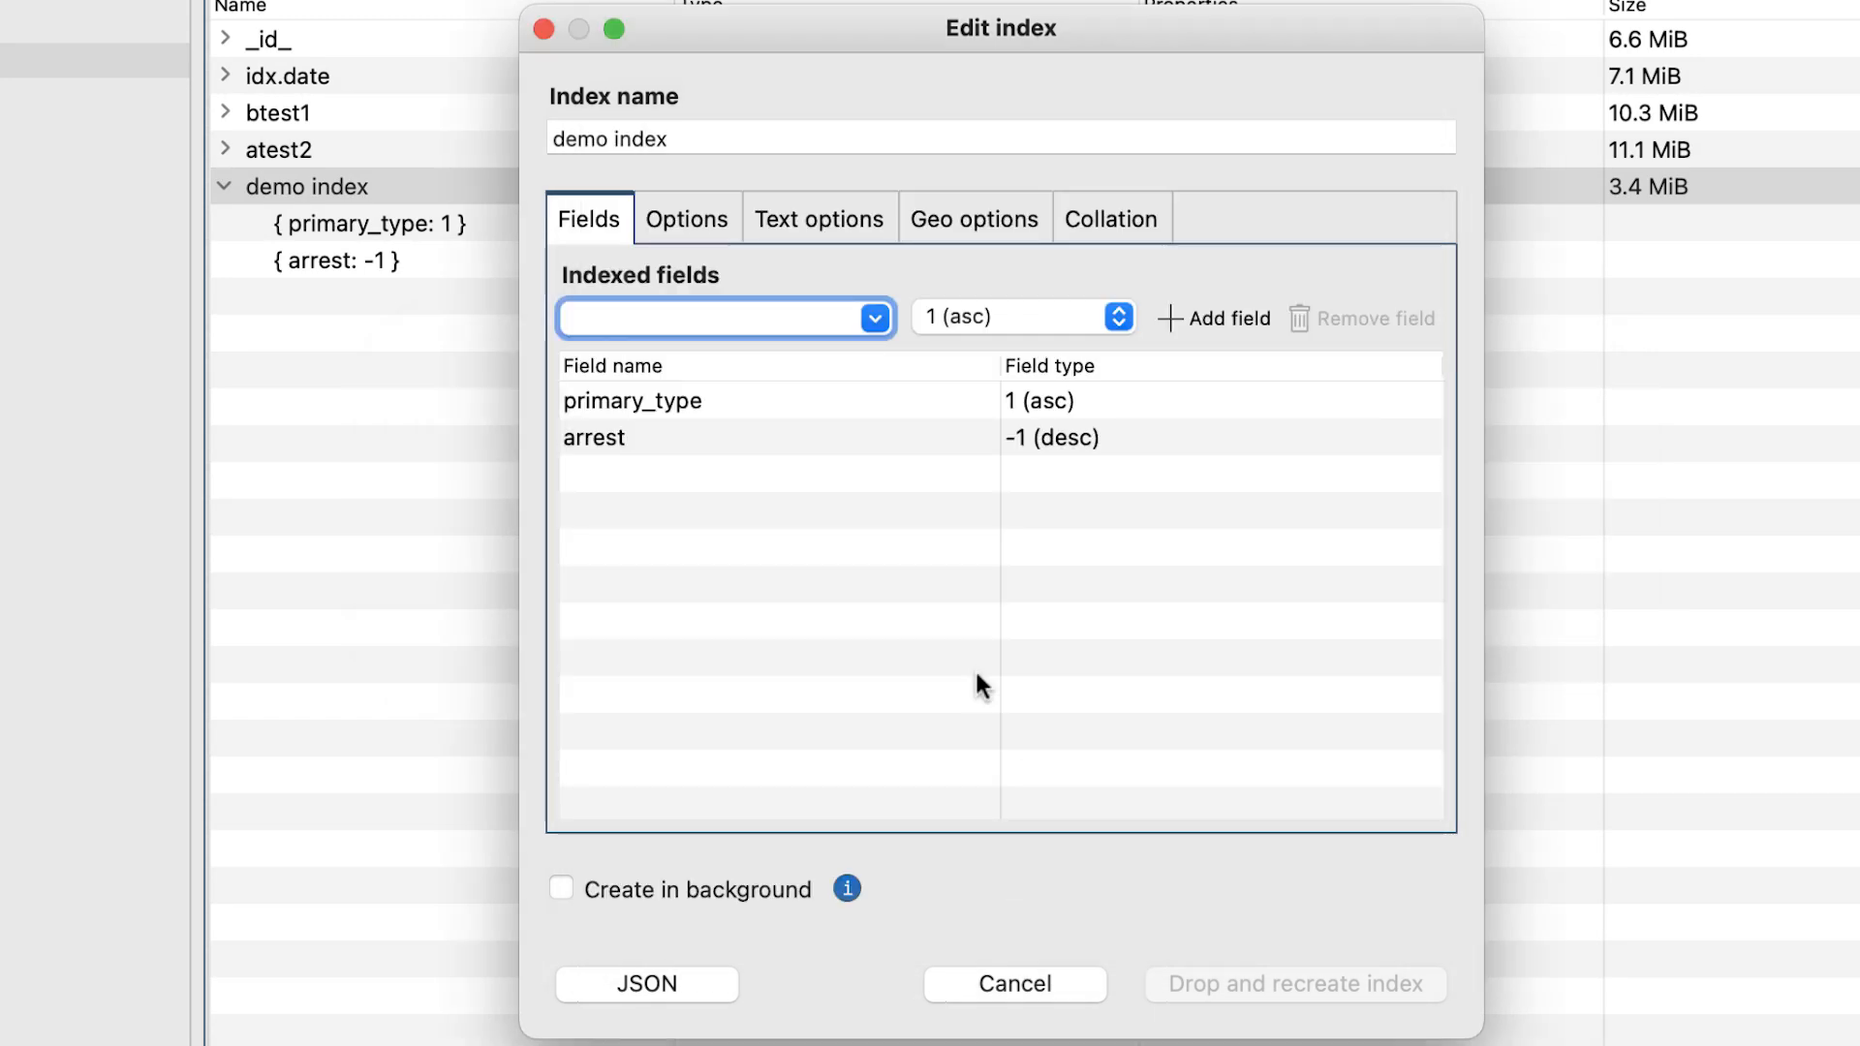
# Try out the Unique, Hidden and Sparse options for demo index and look over the TTL and Partial options.
pyautogui.click(678, 236)
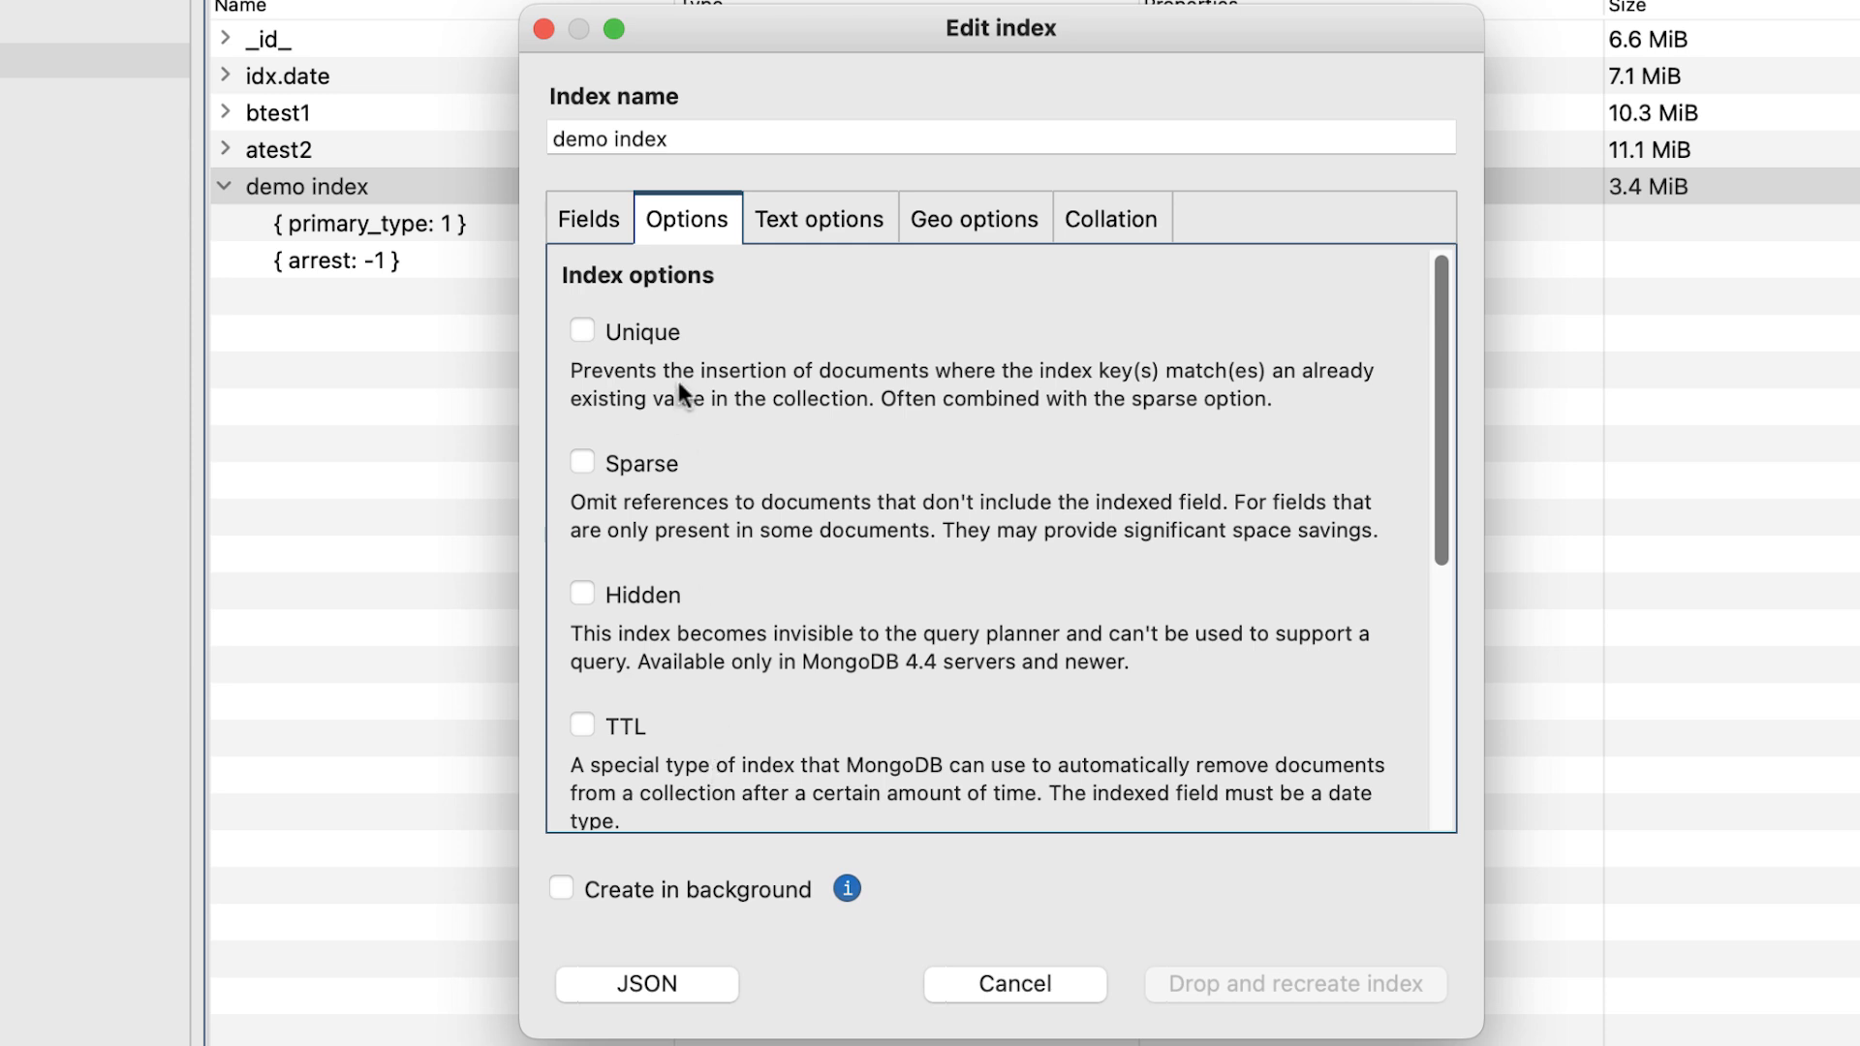
pyautogui.click(585, 332)
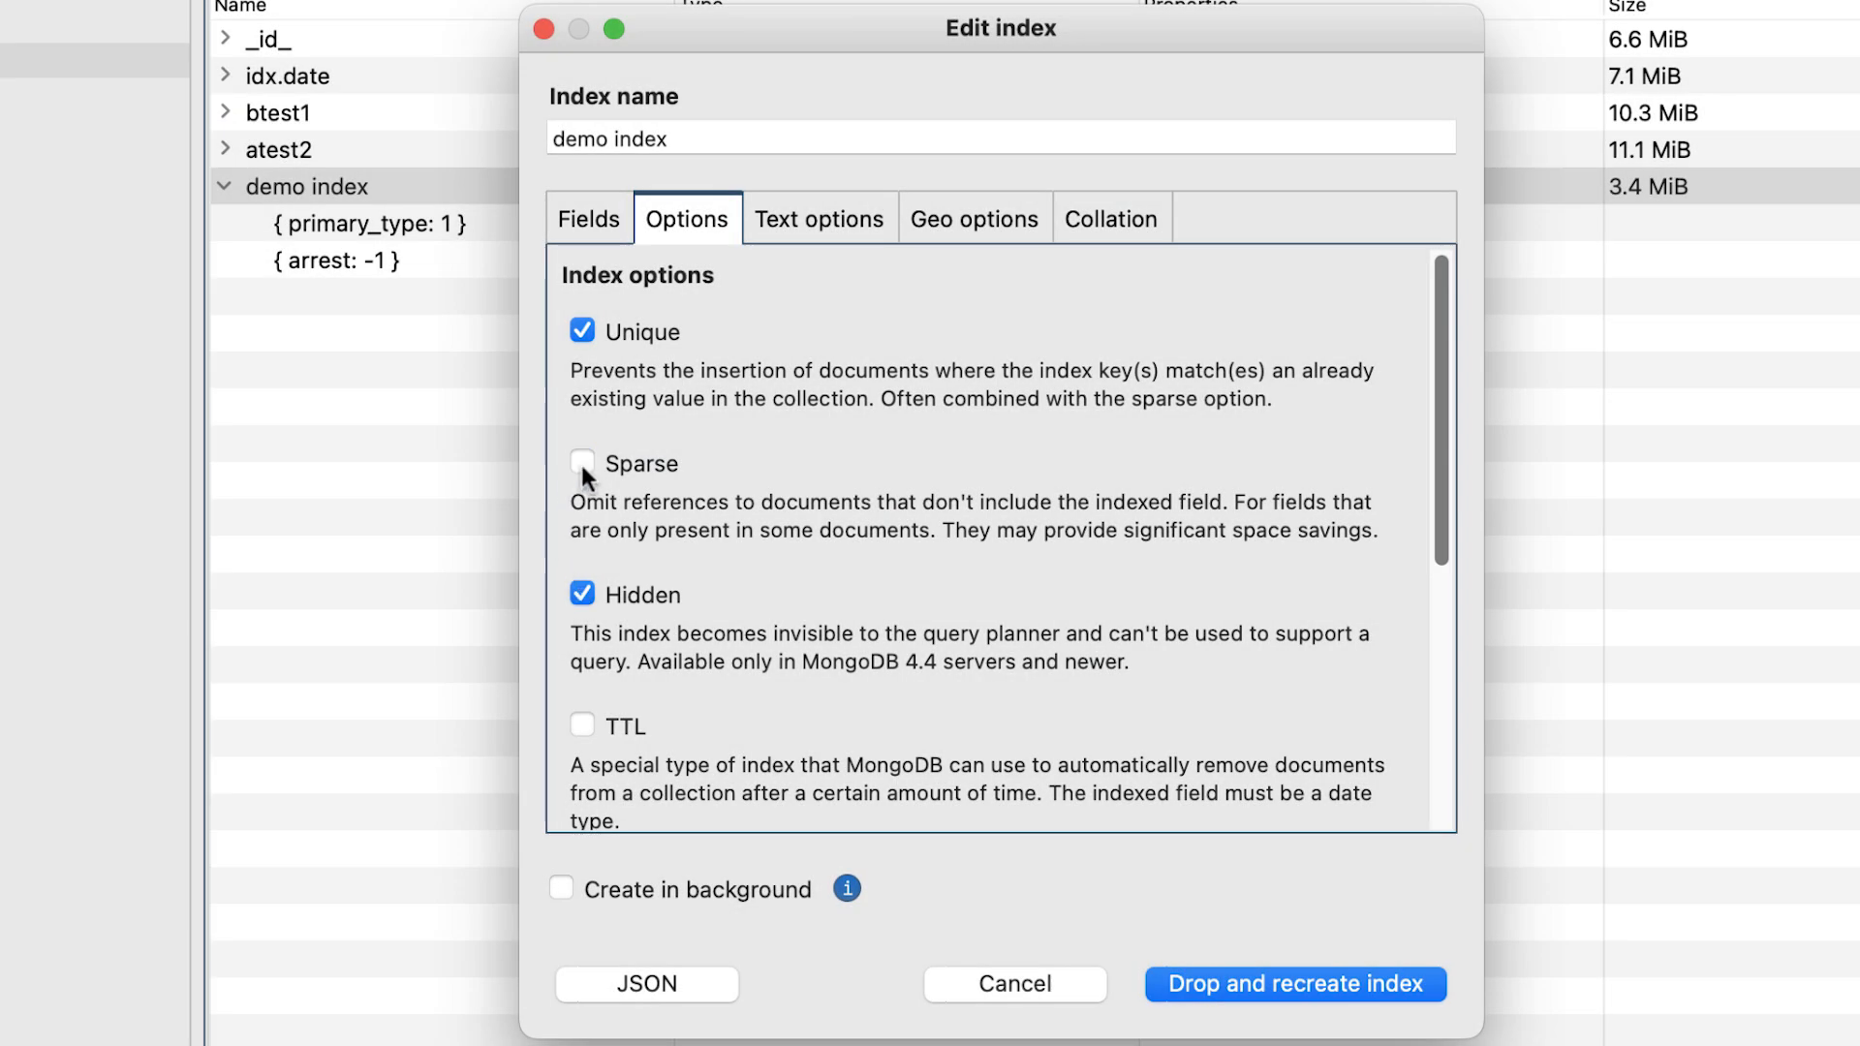
pyautogui.click(582, 330)
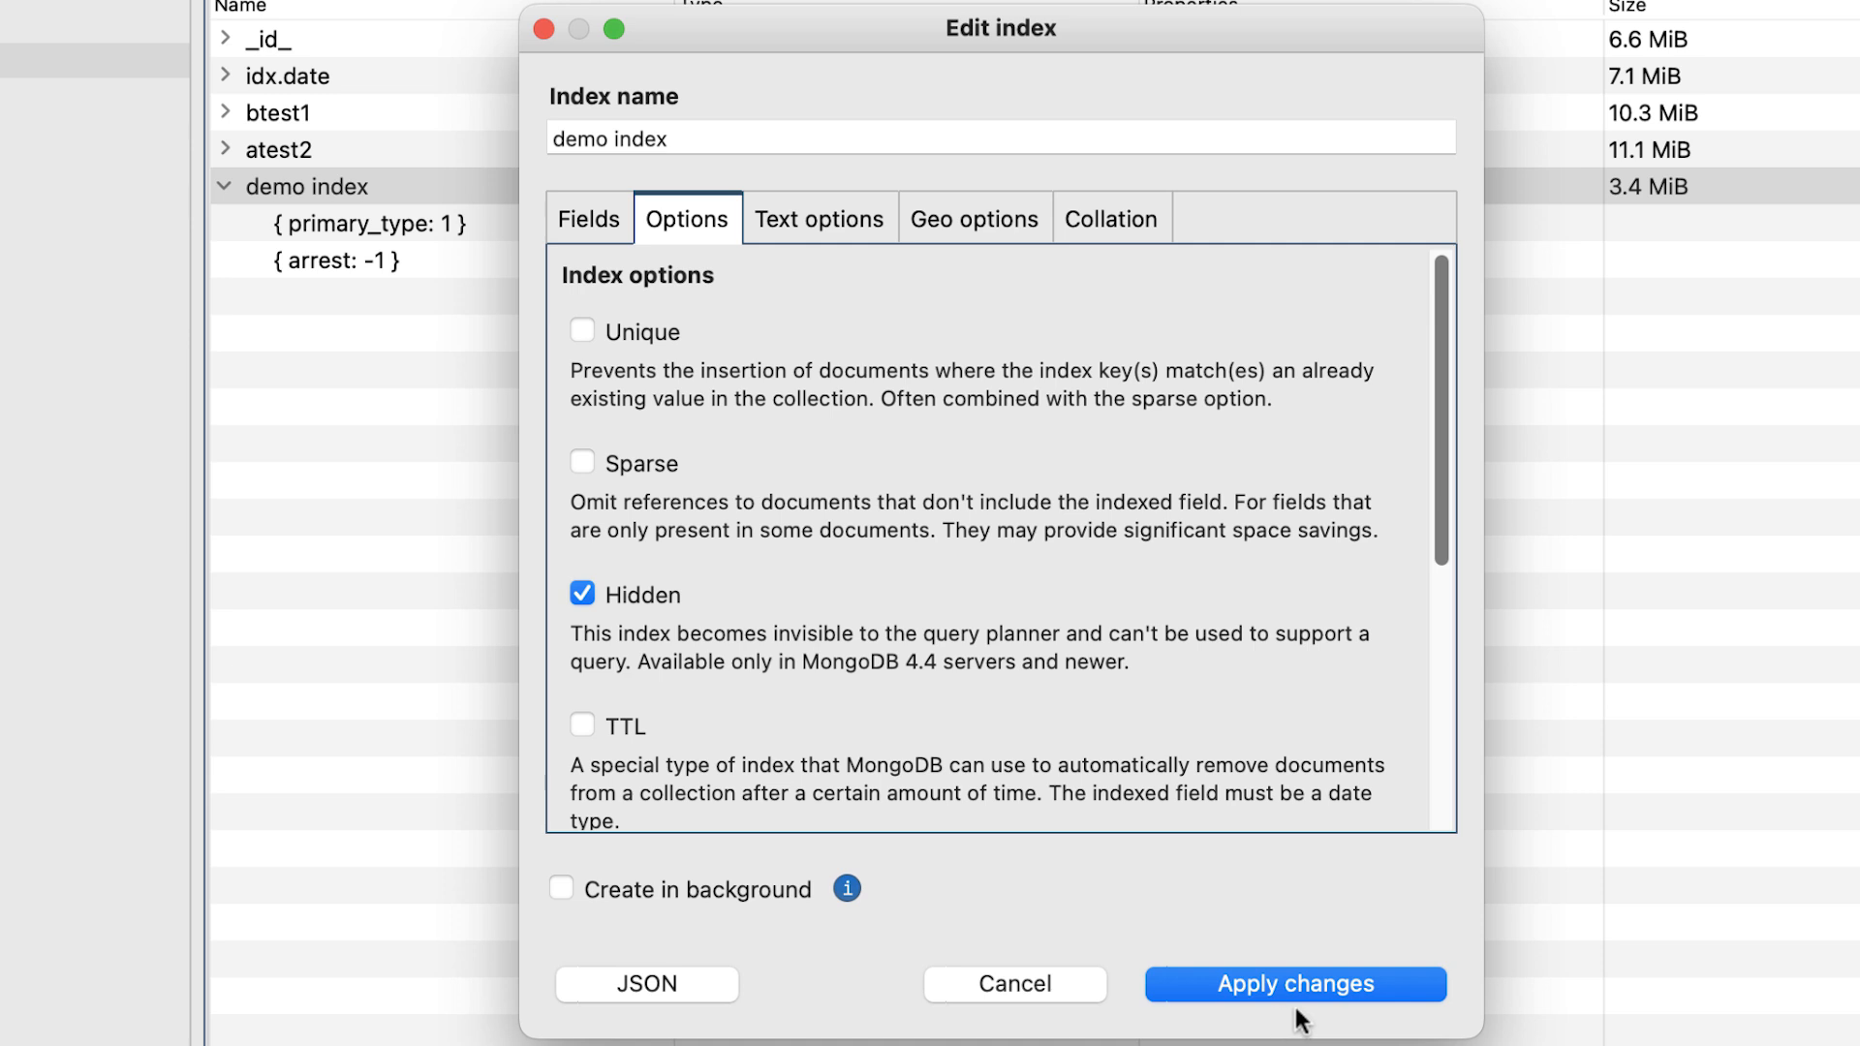
pyautogui.click(583, 463)
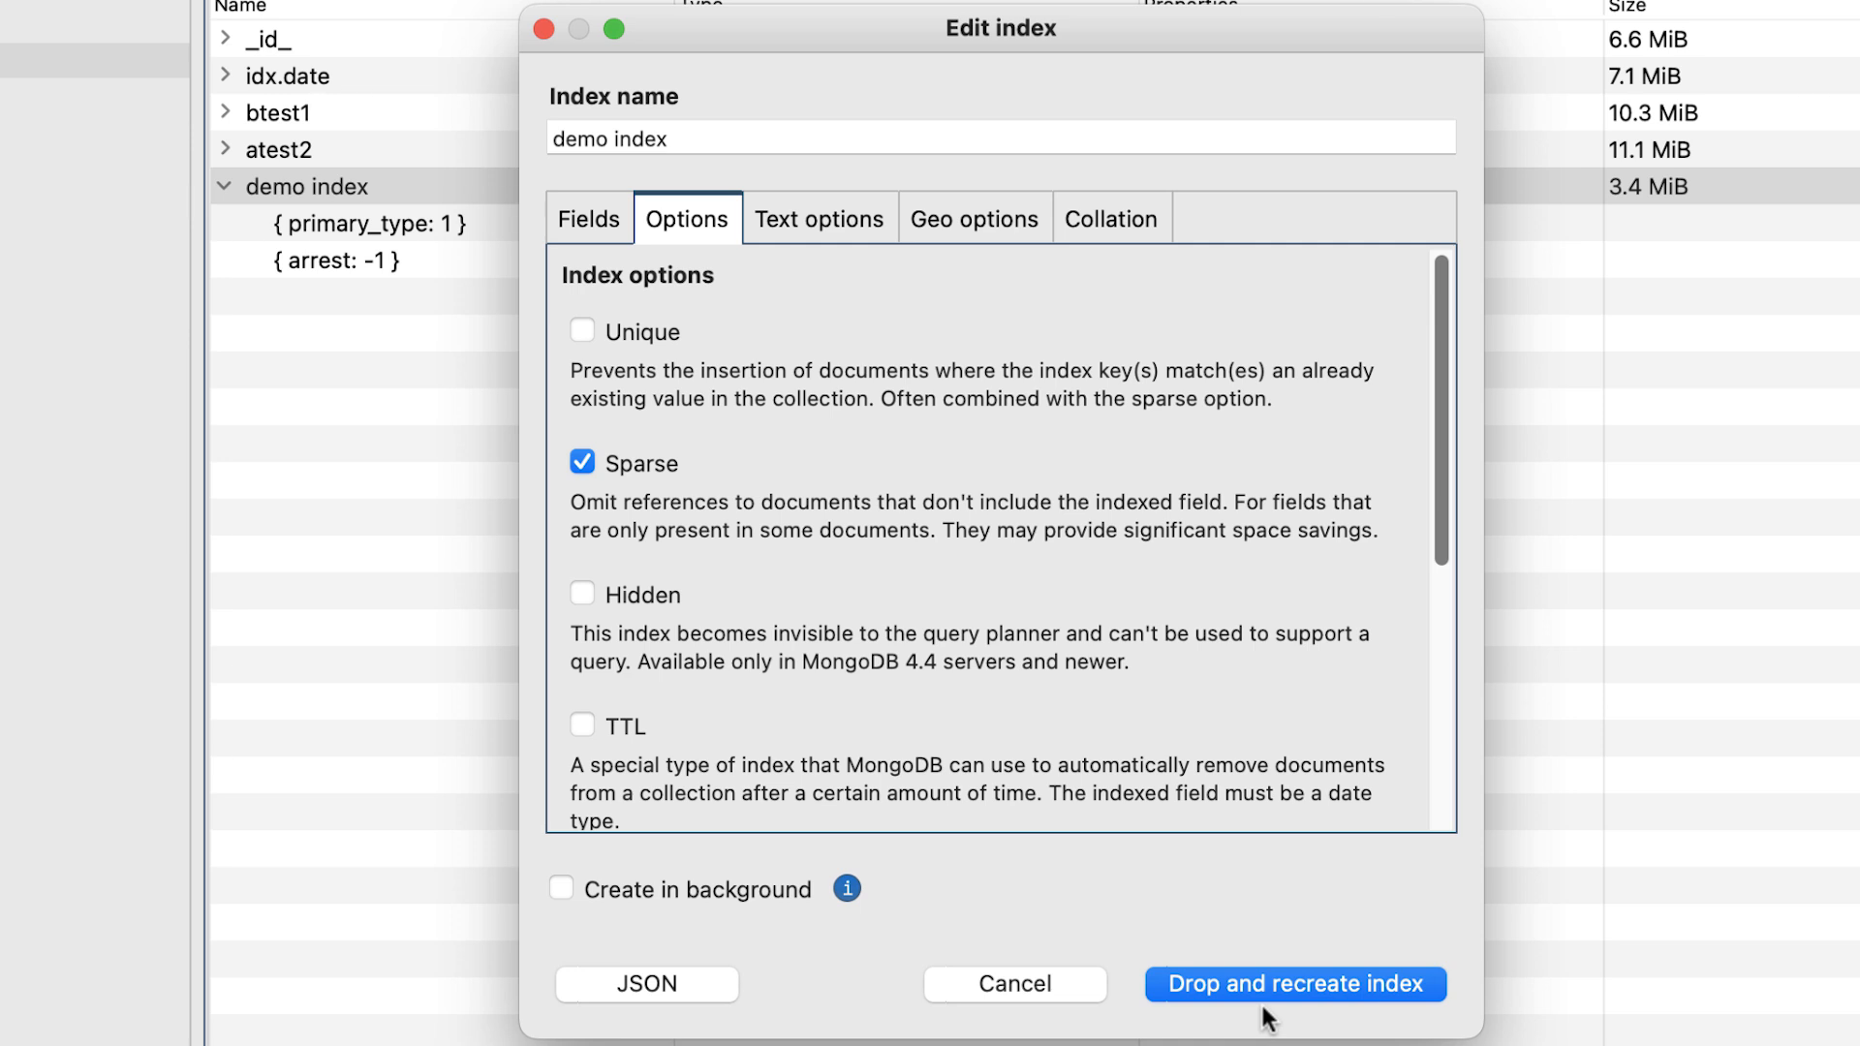
pyautogui.scroll(-10, 1254, 755)
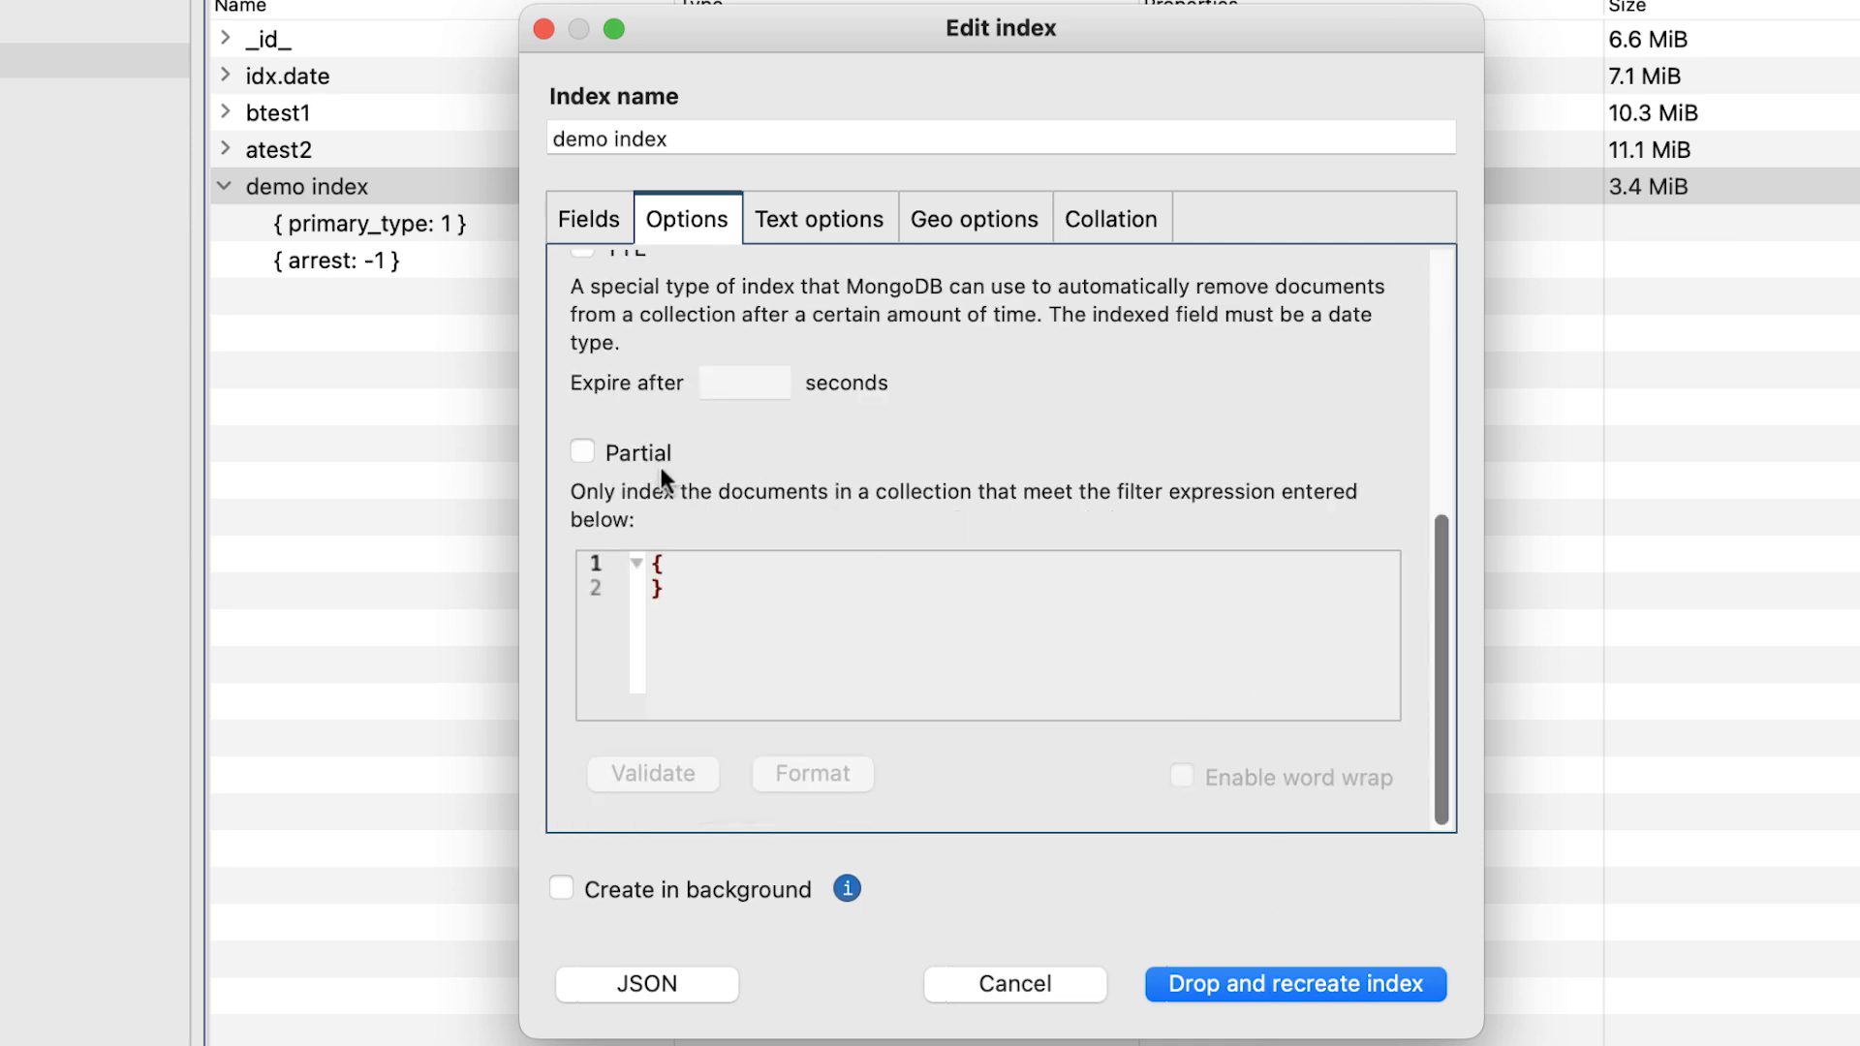
# Review the text options of demo index, including the default languages and the fields available for weighting.
pyautogui.click(822, 240)
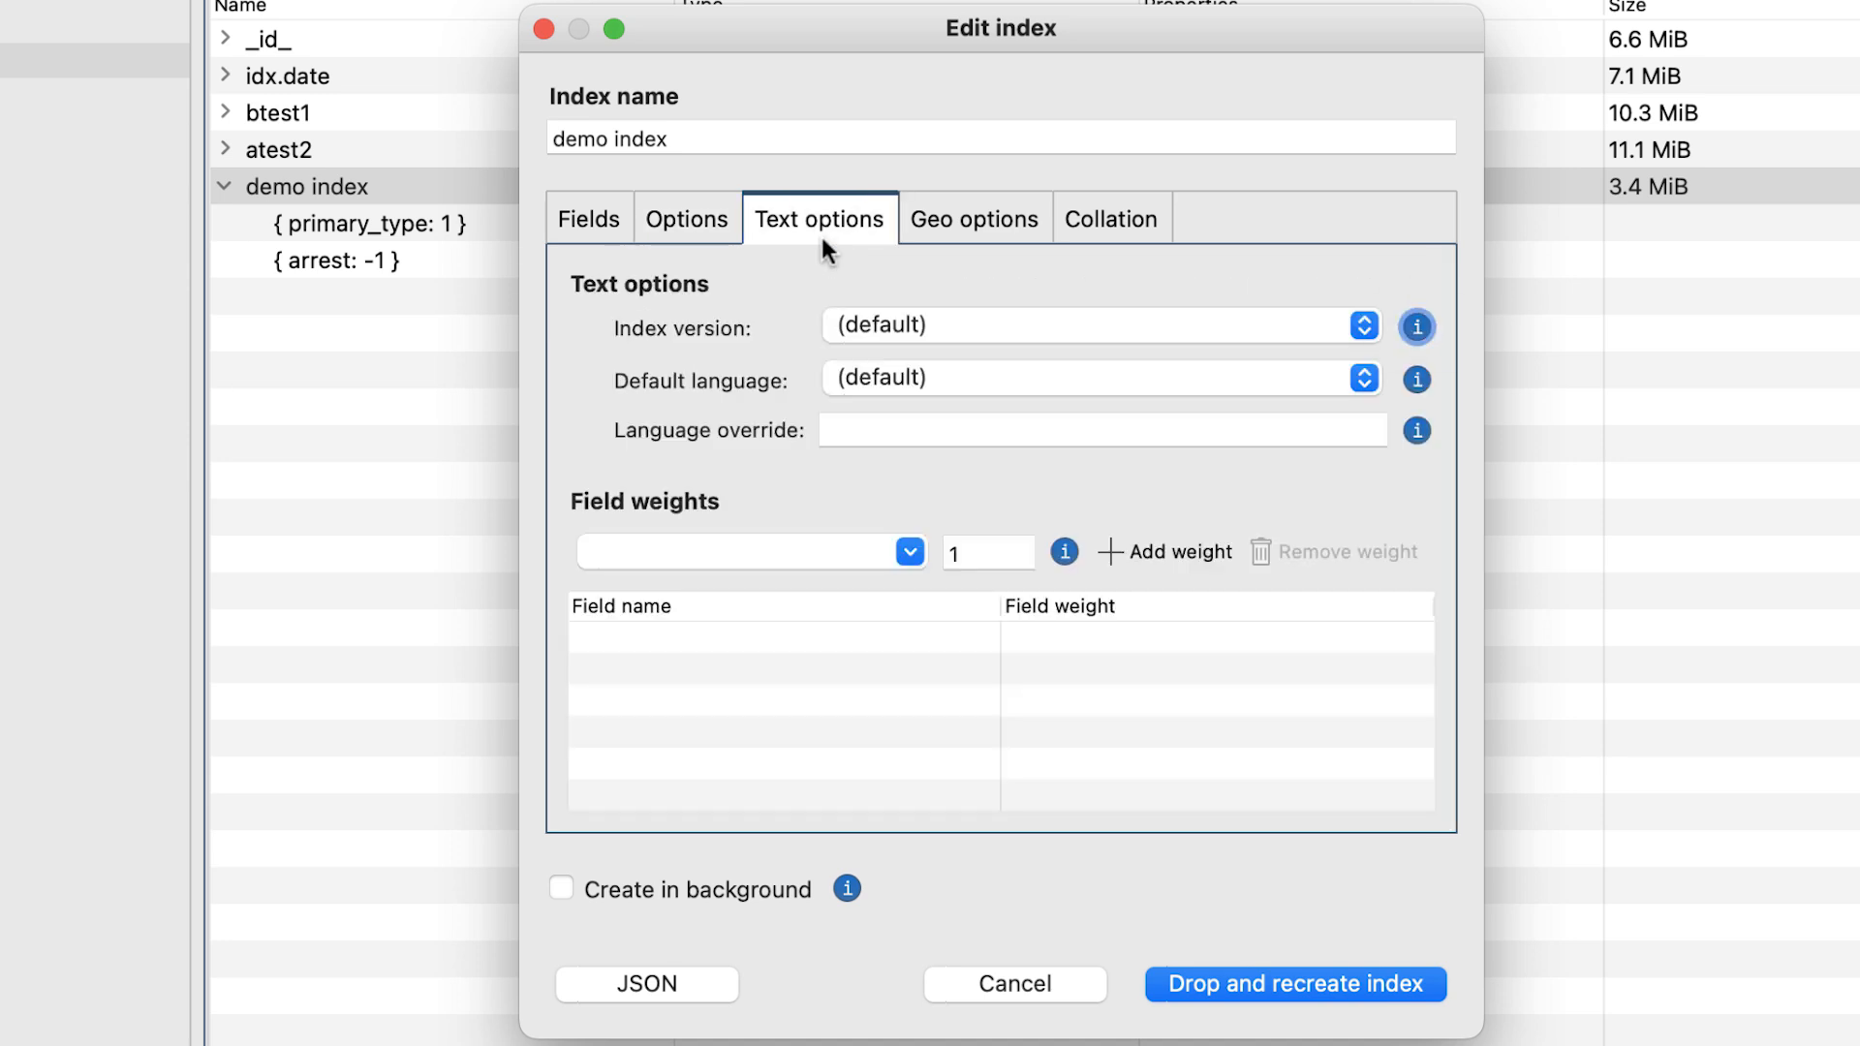
pyautogui.click(1347, 369)
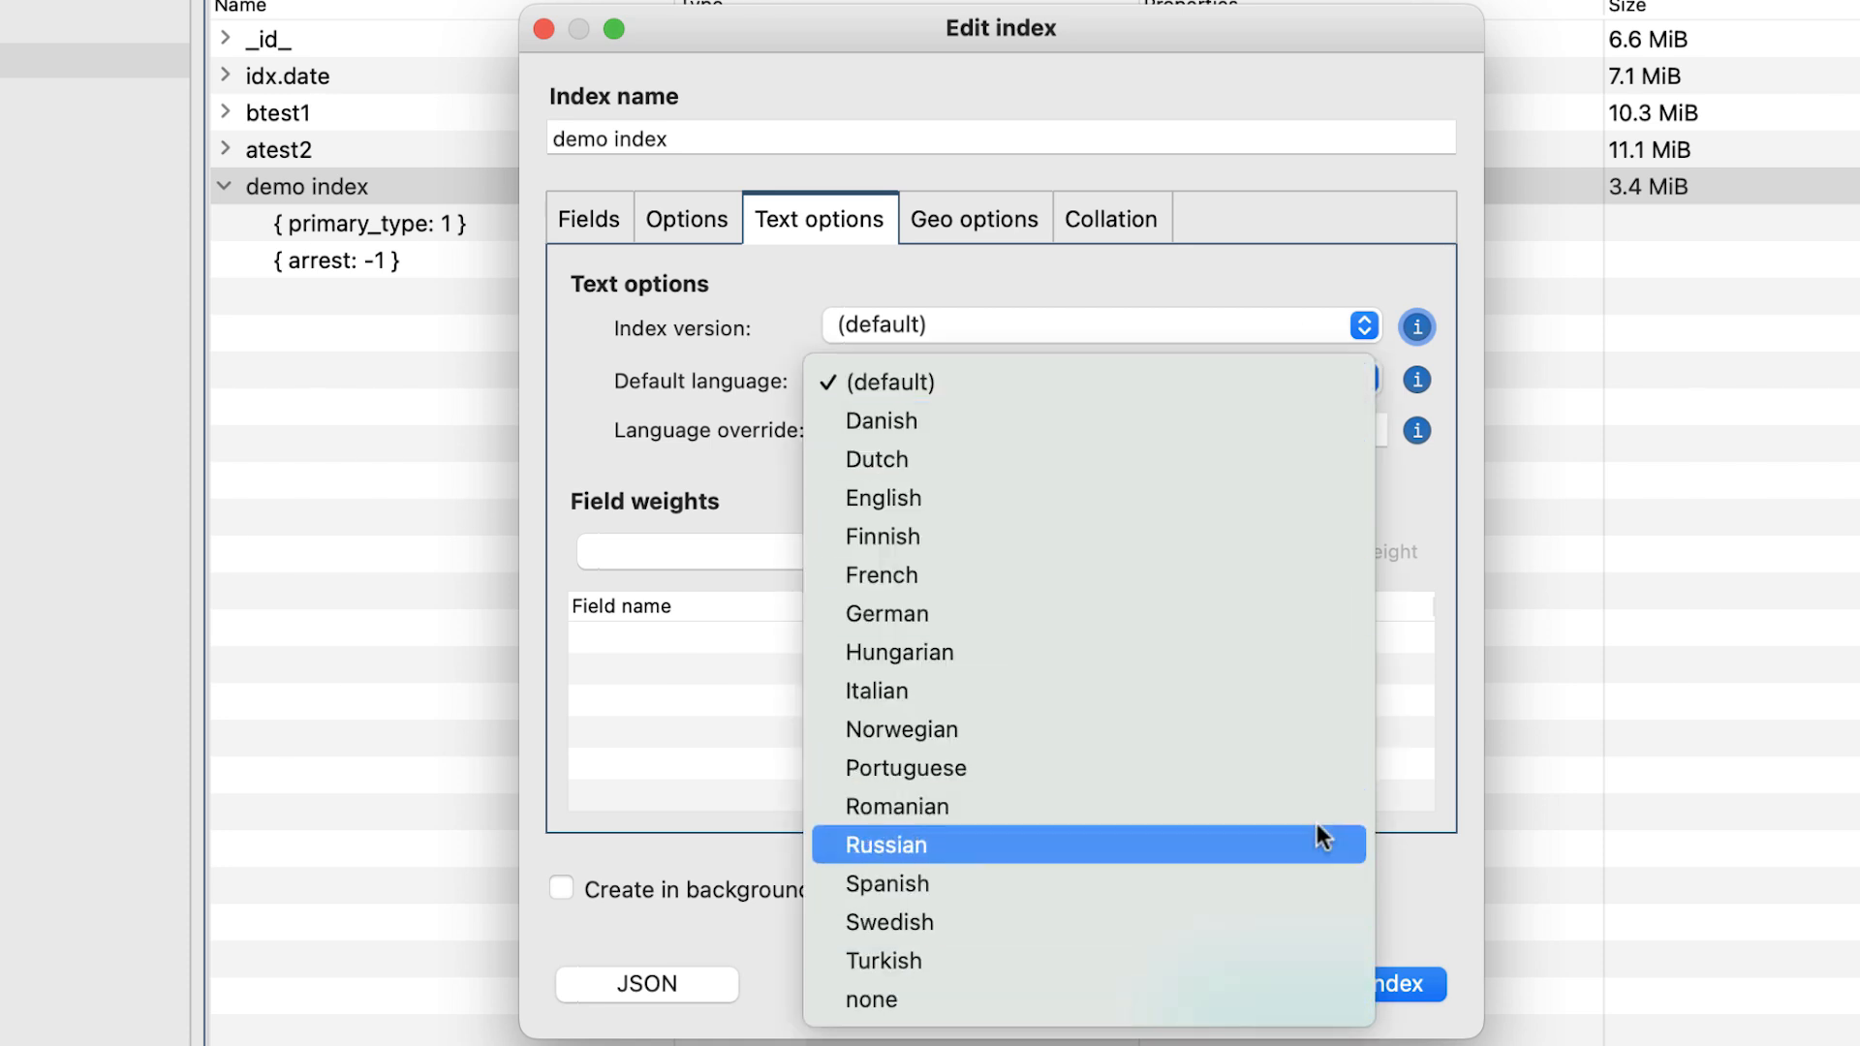
pyautogui.click(1298, 333)
pyautogui.click(911, 551)
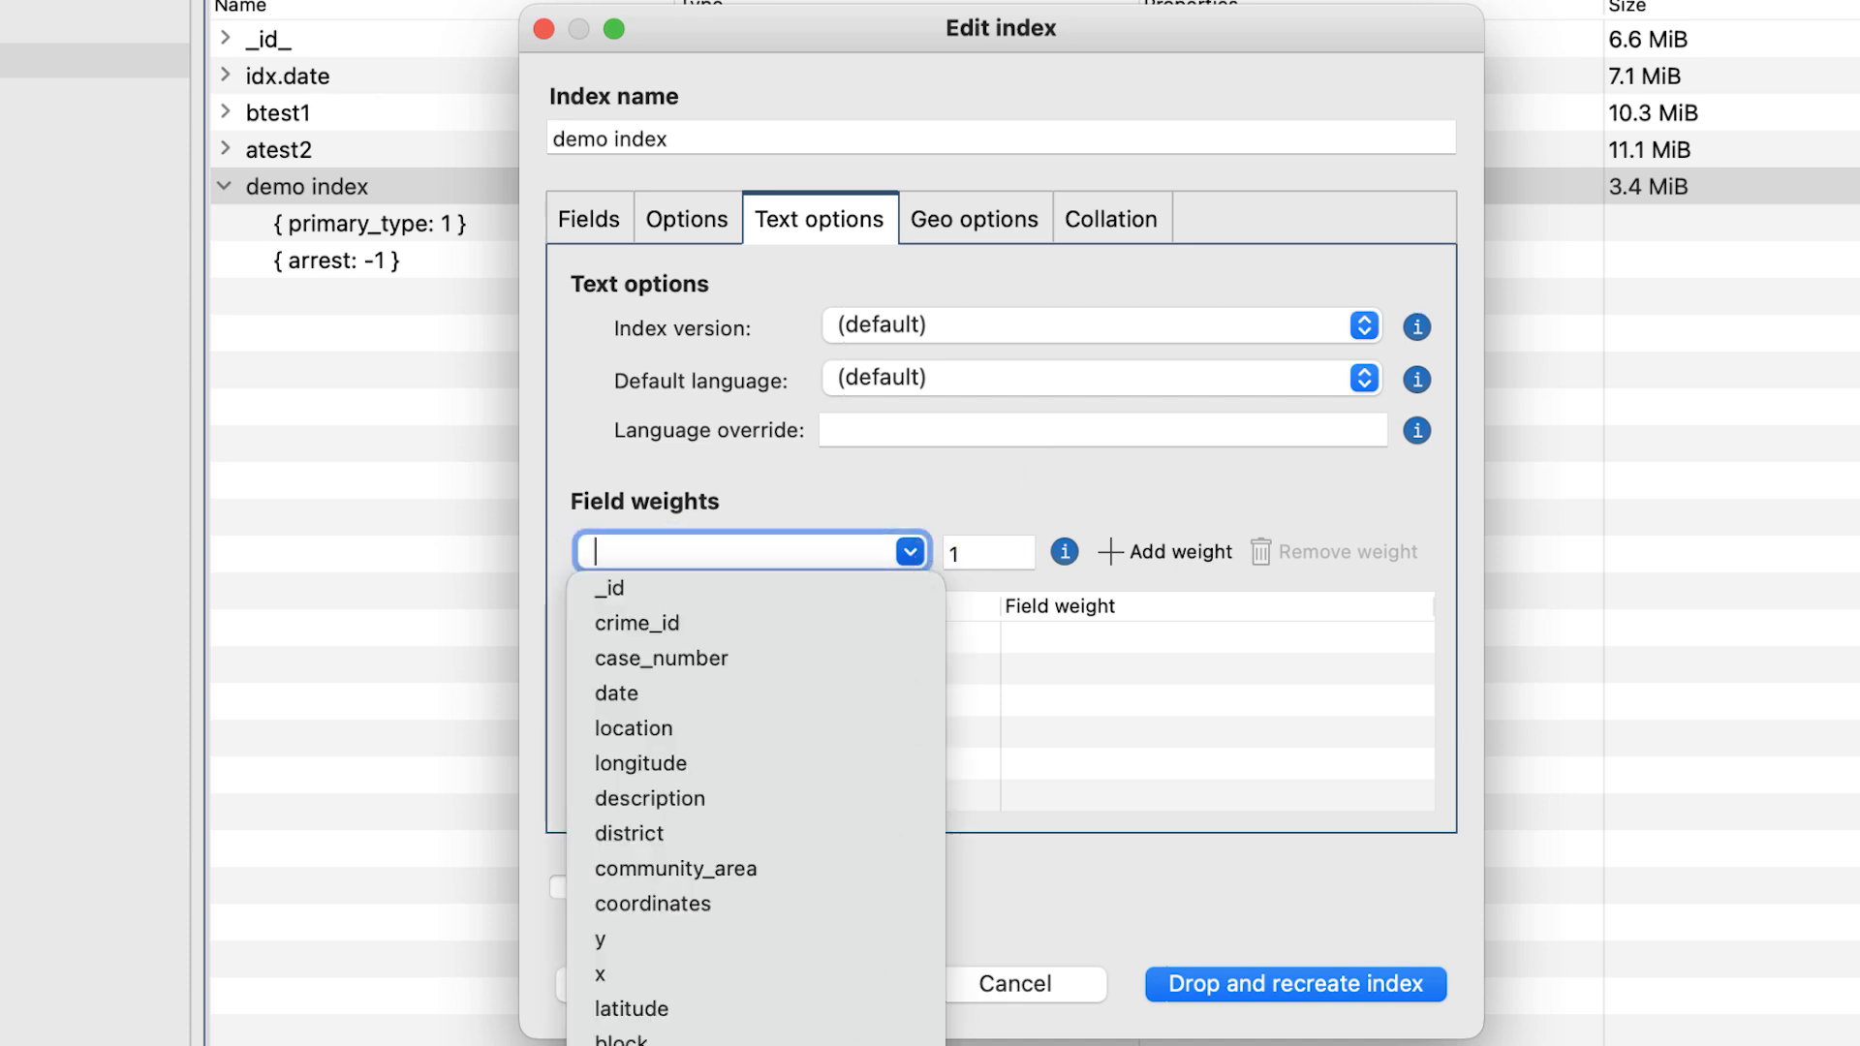
pyautogui.click(910, 548)
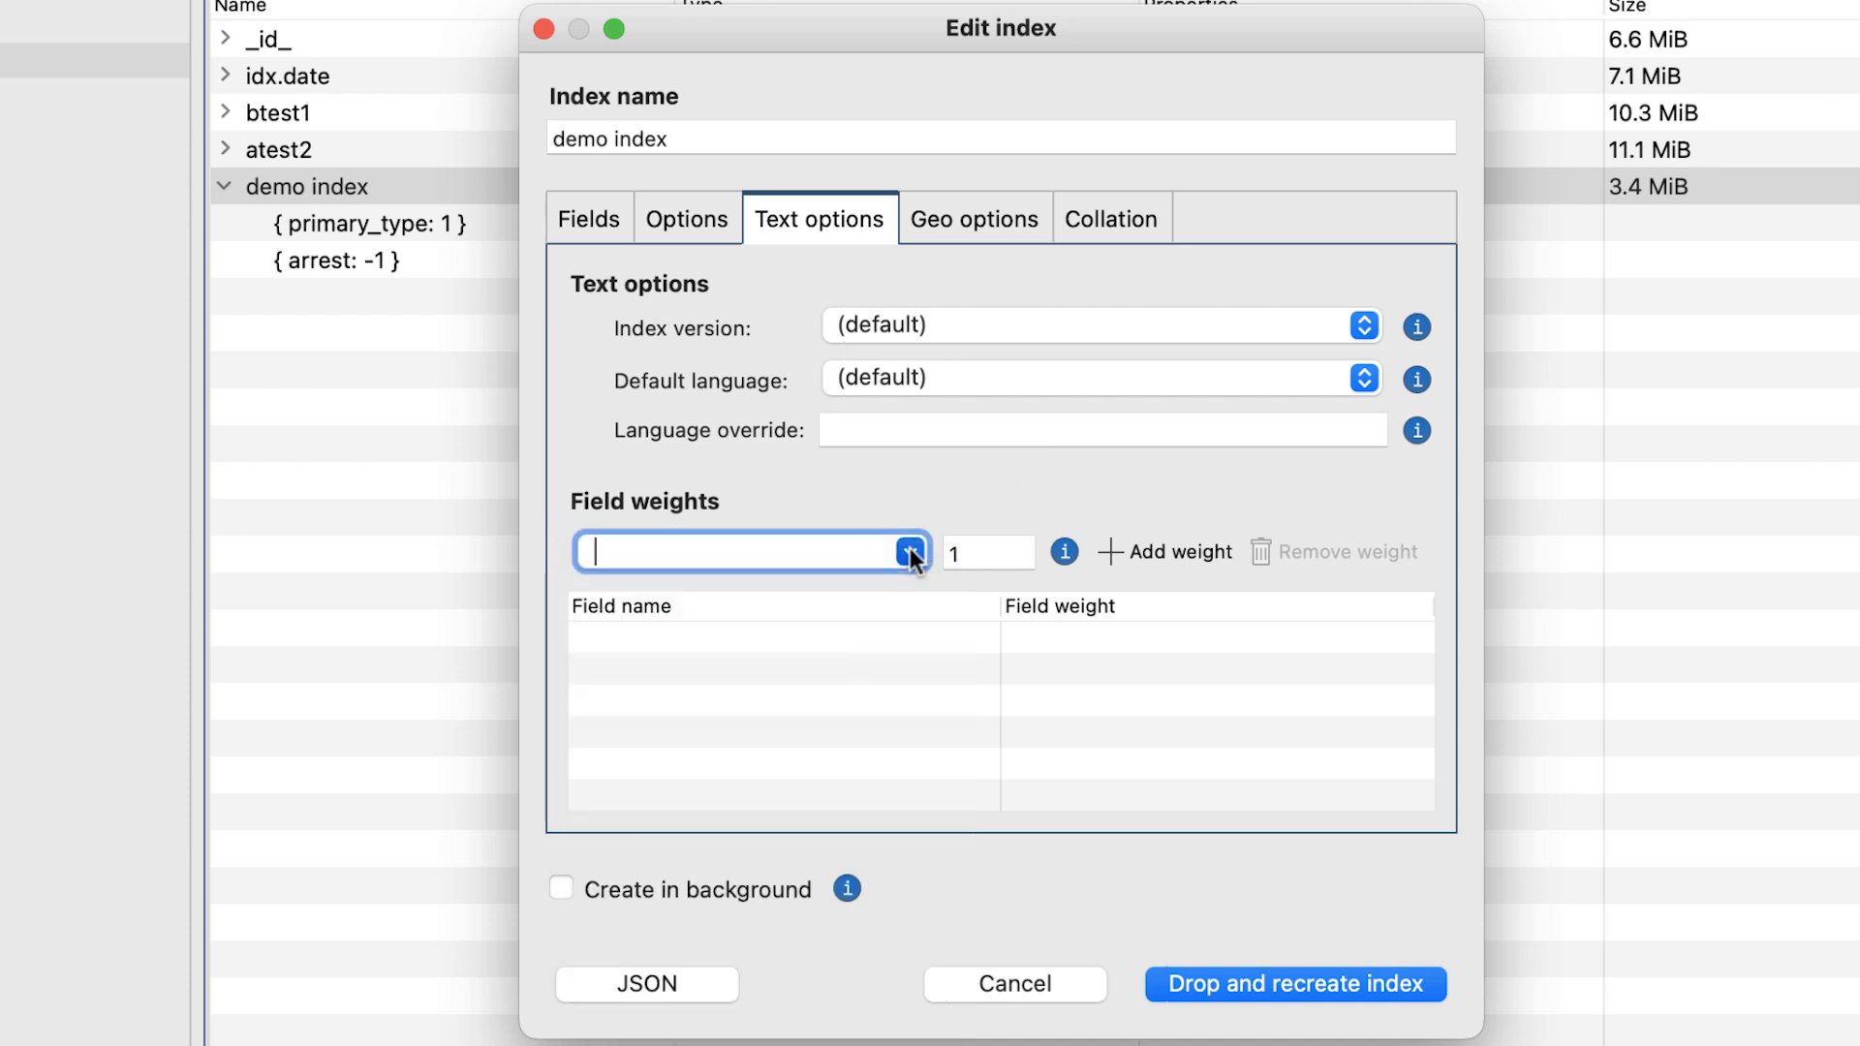
# Review the geo and collation options of demo index, and leave the index editor without applying changes.
pyautogui.click(957, 225)
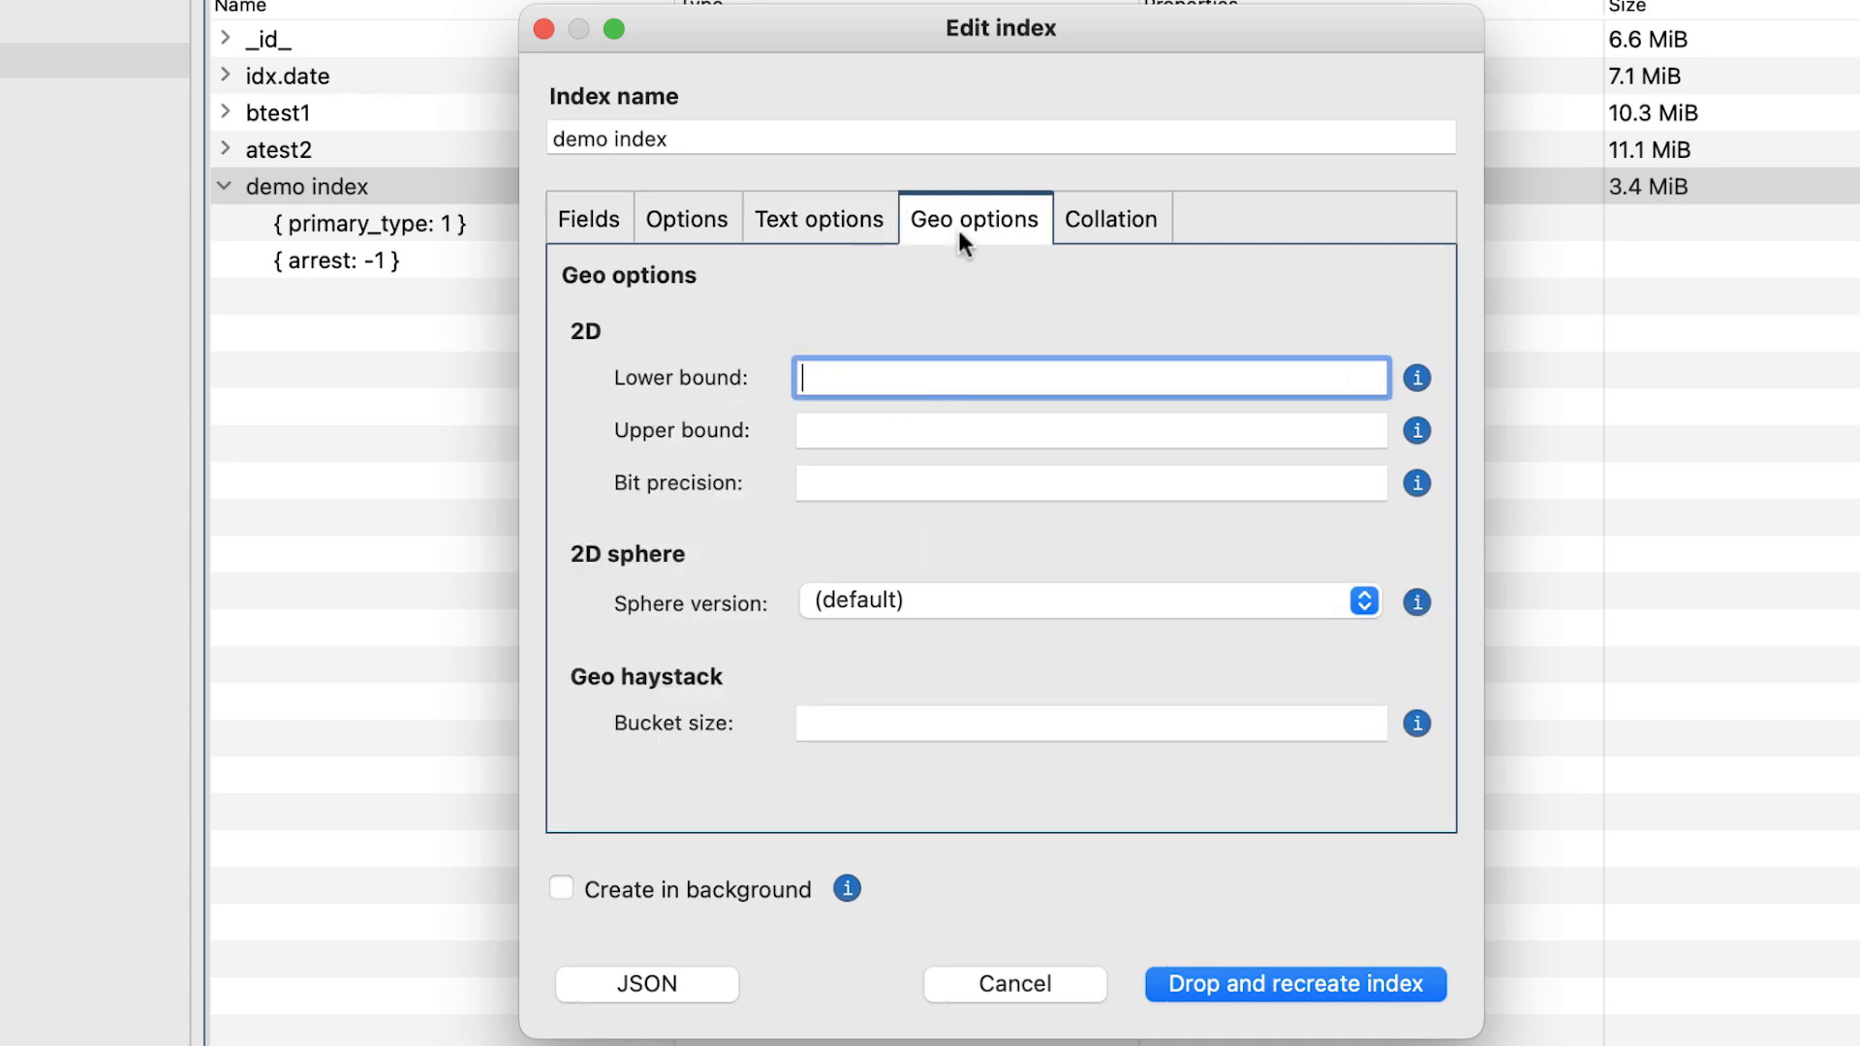
pyautogui.click(1103, 217)
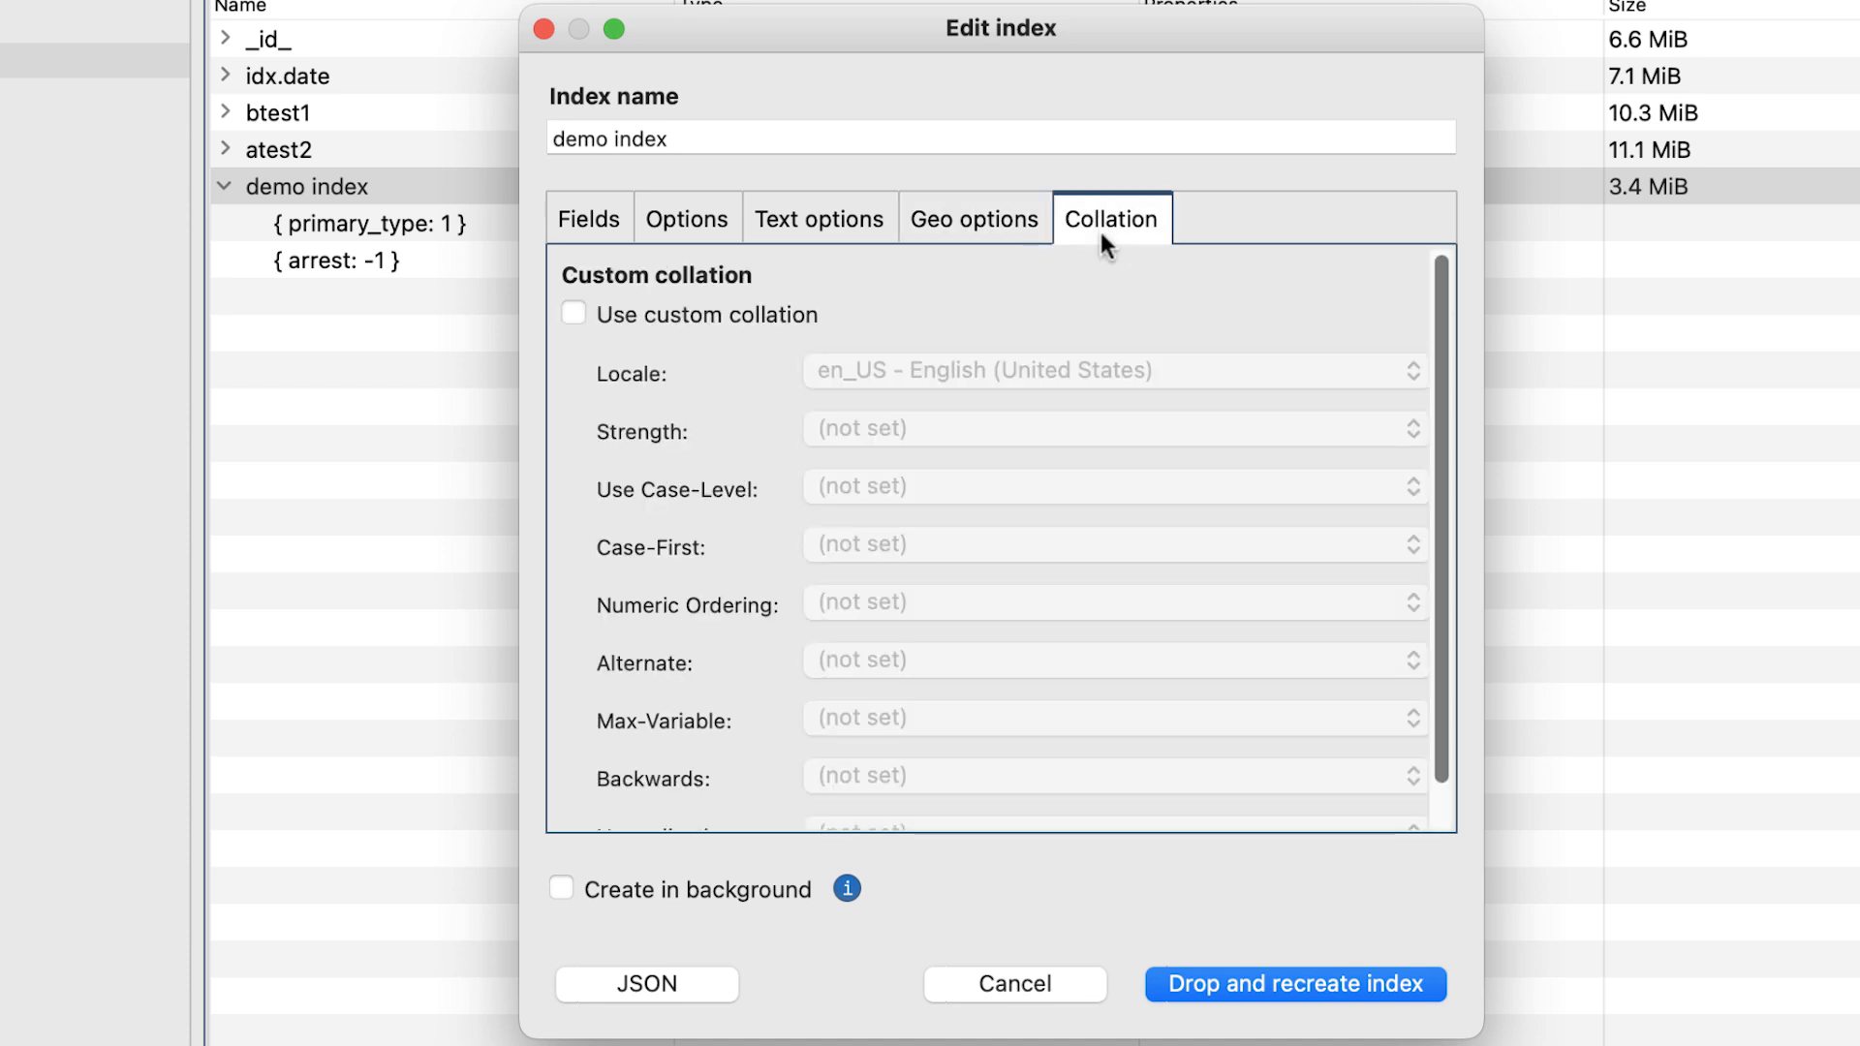
pyautogui.scroll(-2, 1135, 411)
pyautogui.scroll(2, 1135, 411)
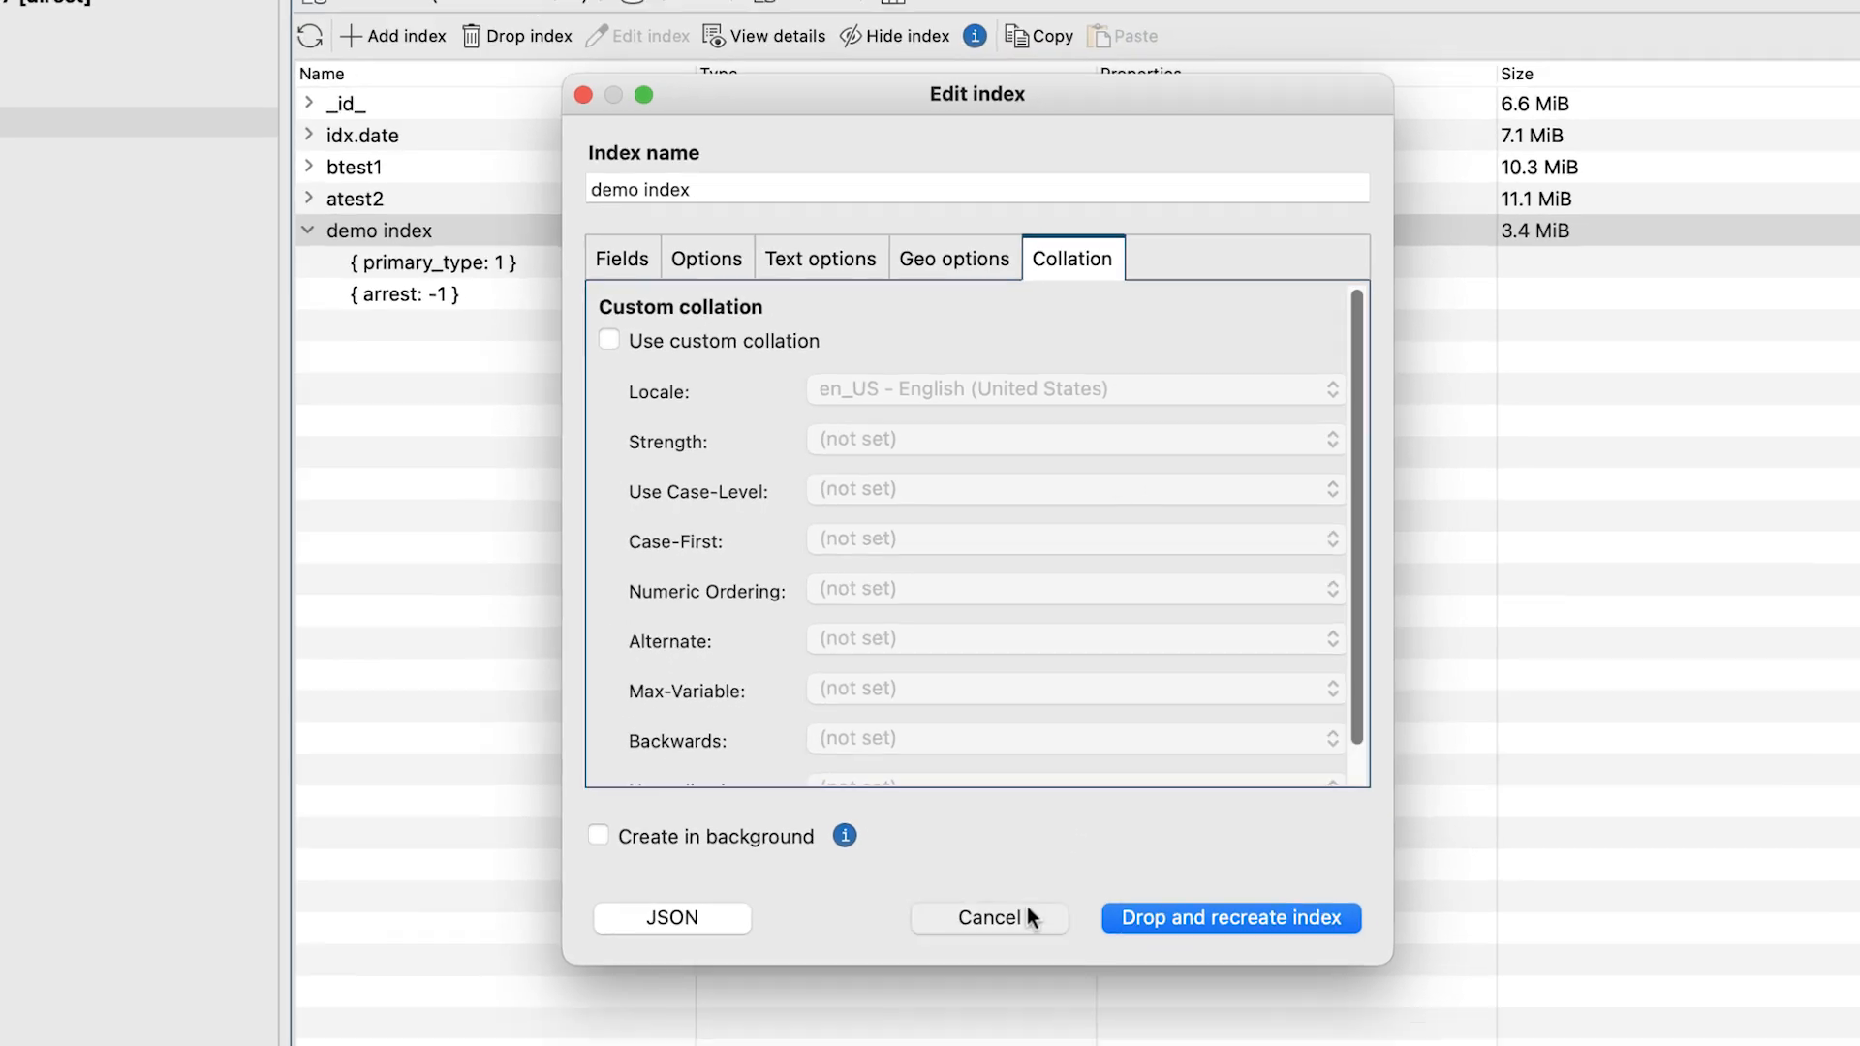
pyautogui.click(1060, 974)
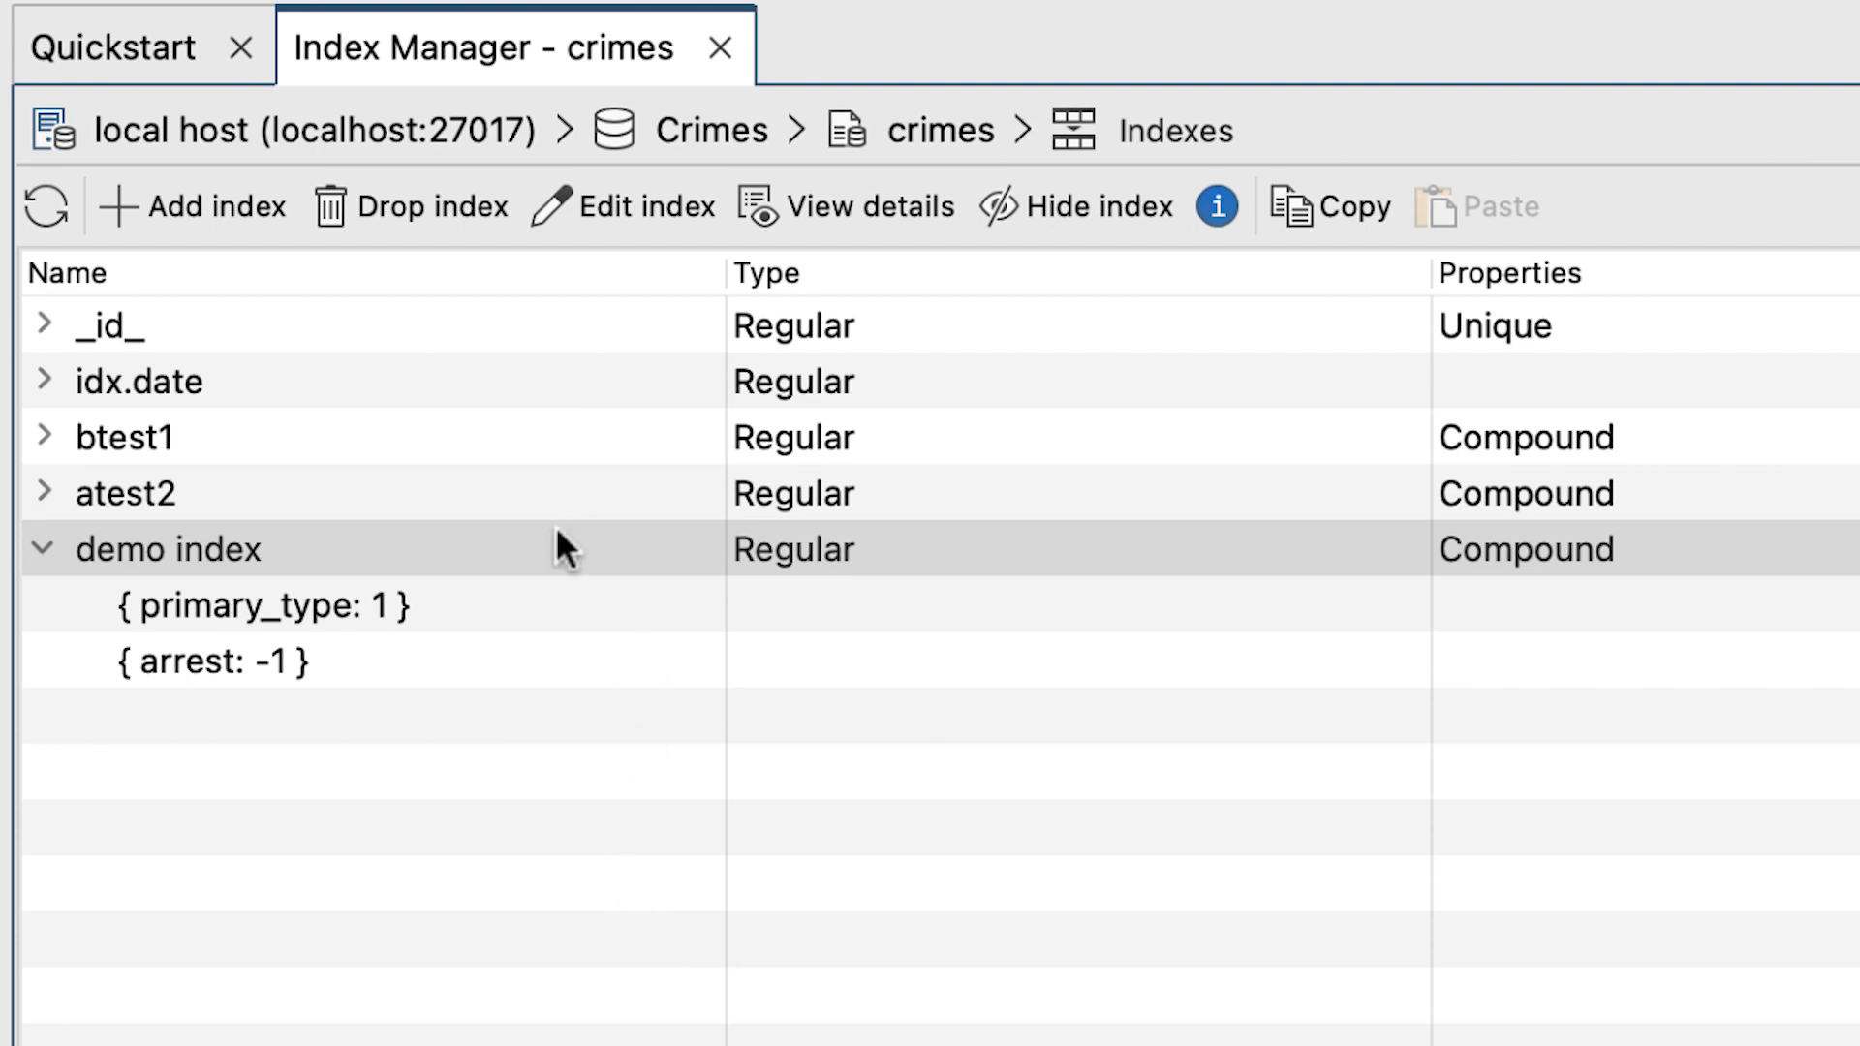
# Drop demo index from the crimes collection.
pyautogui.click(555, 528)
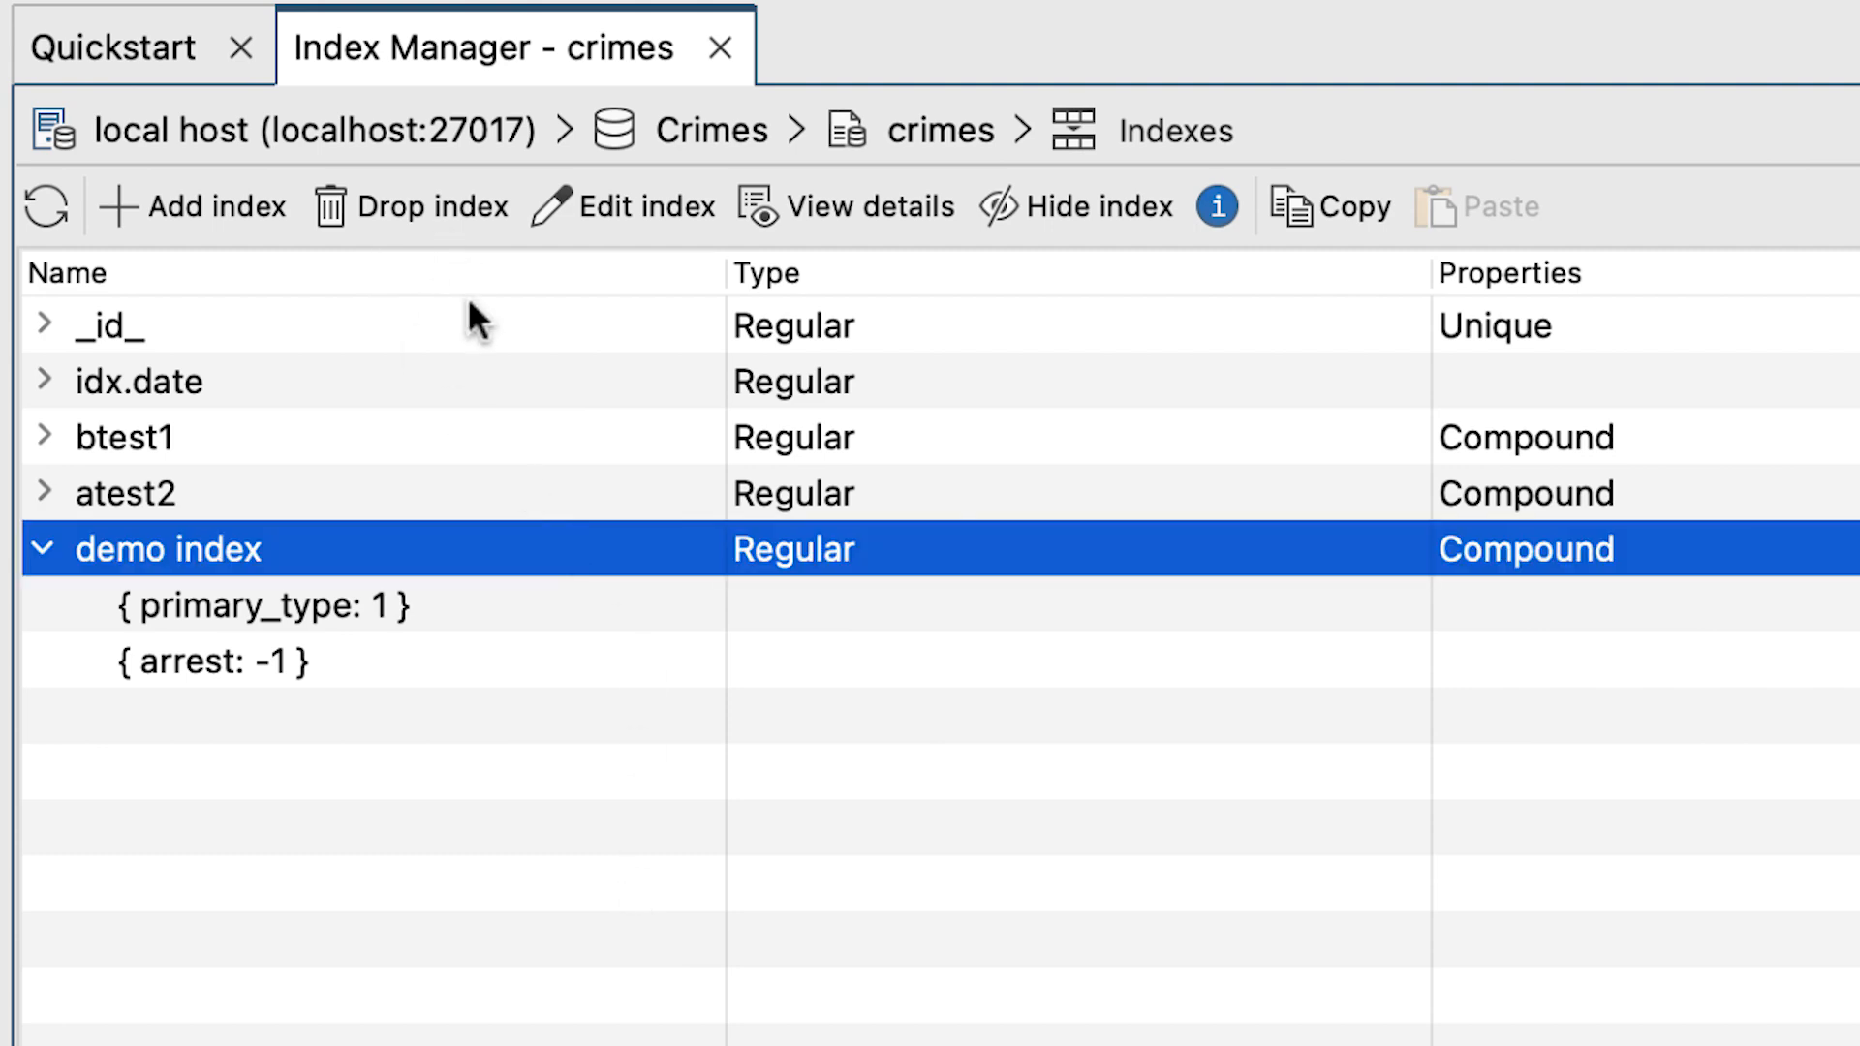
pyautogui.rightClick(590, 548)
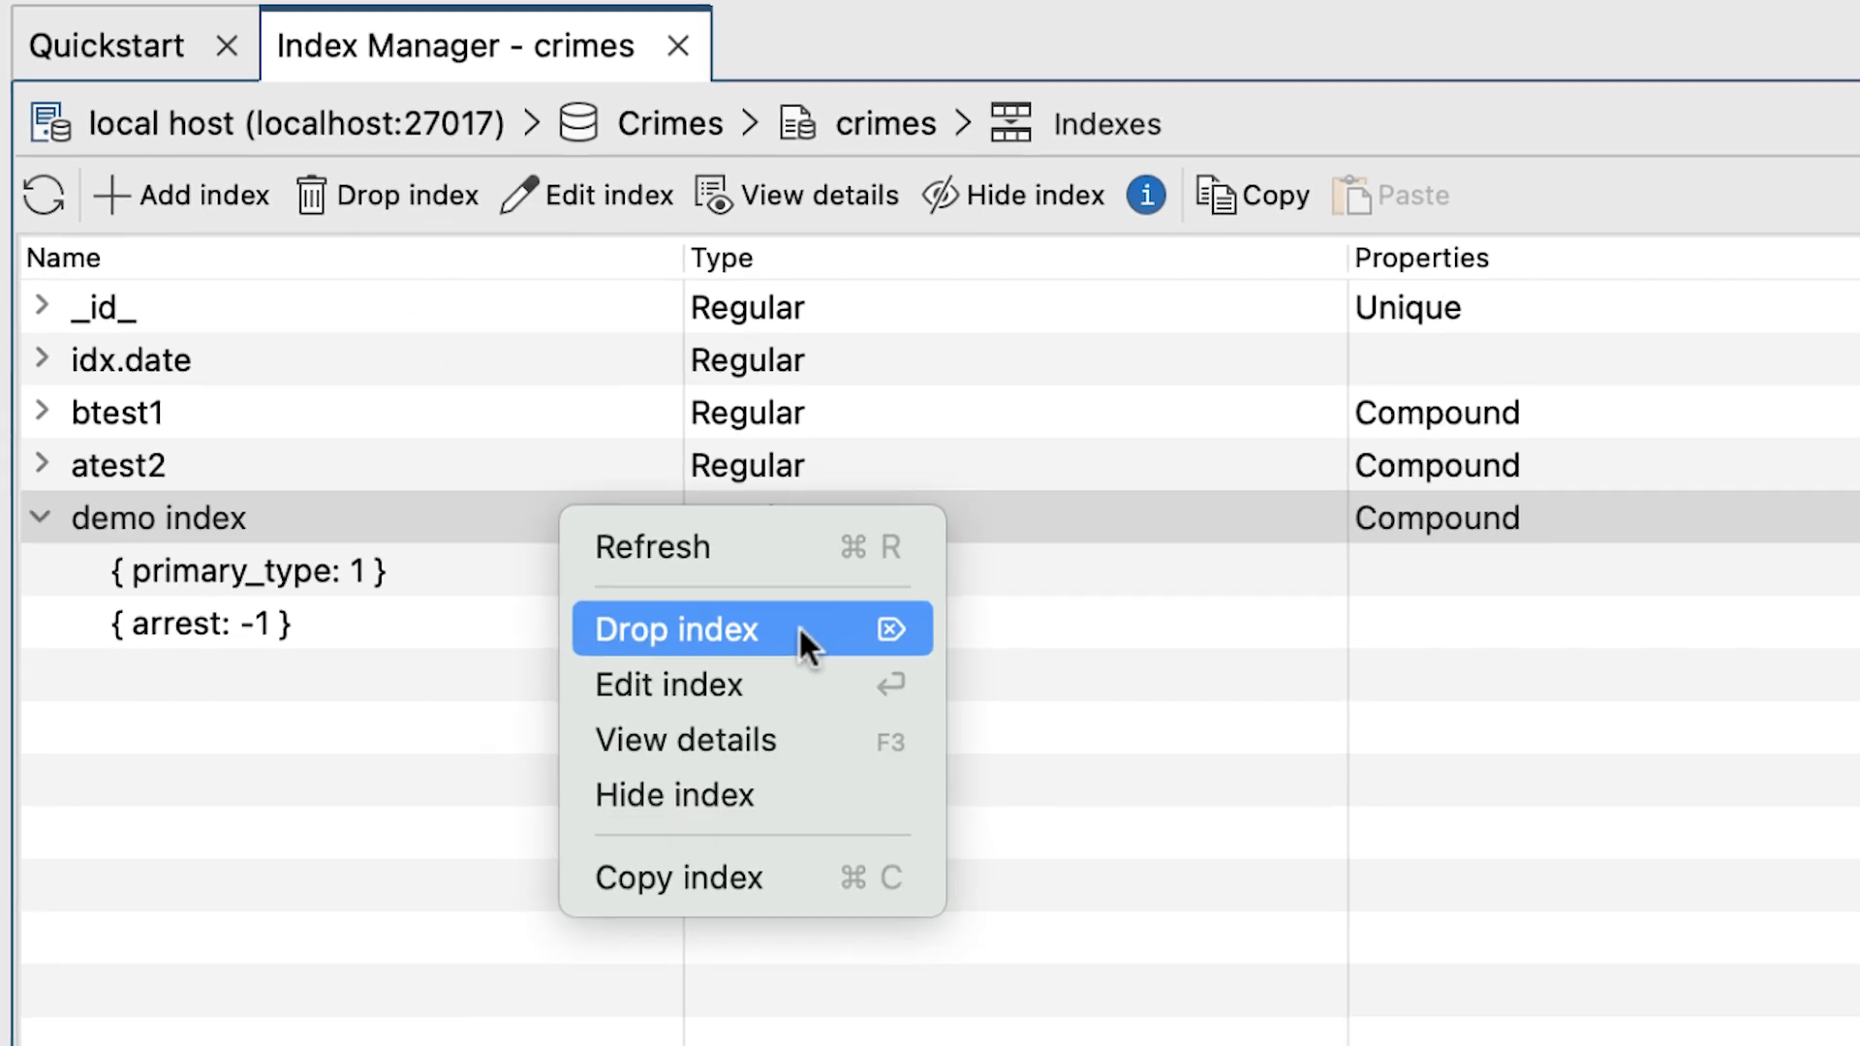
pyautogui.click(794, 679)
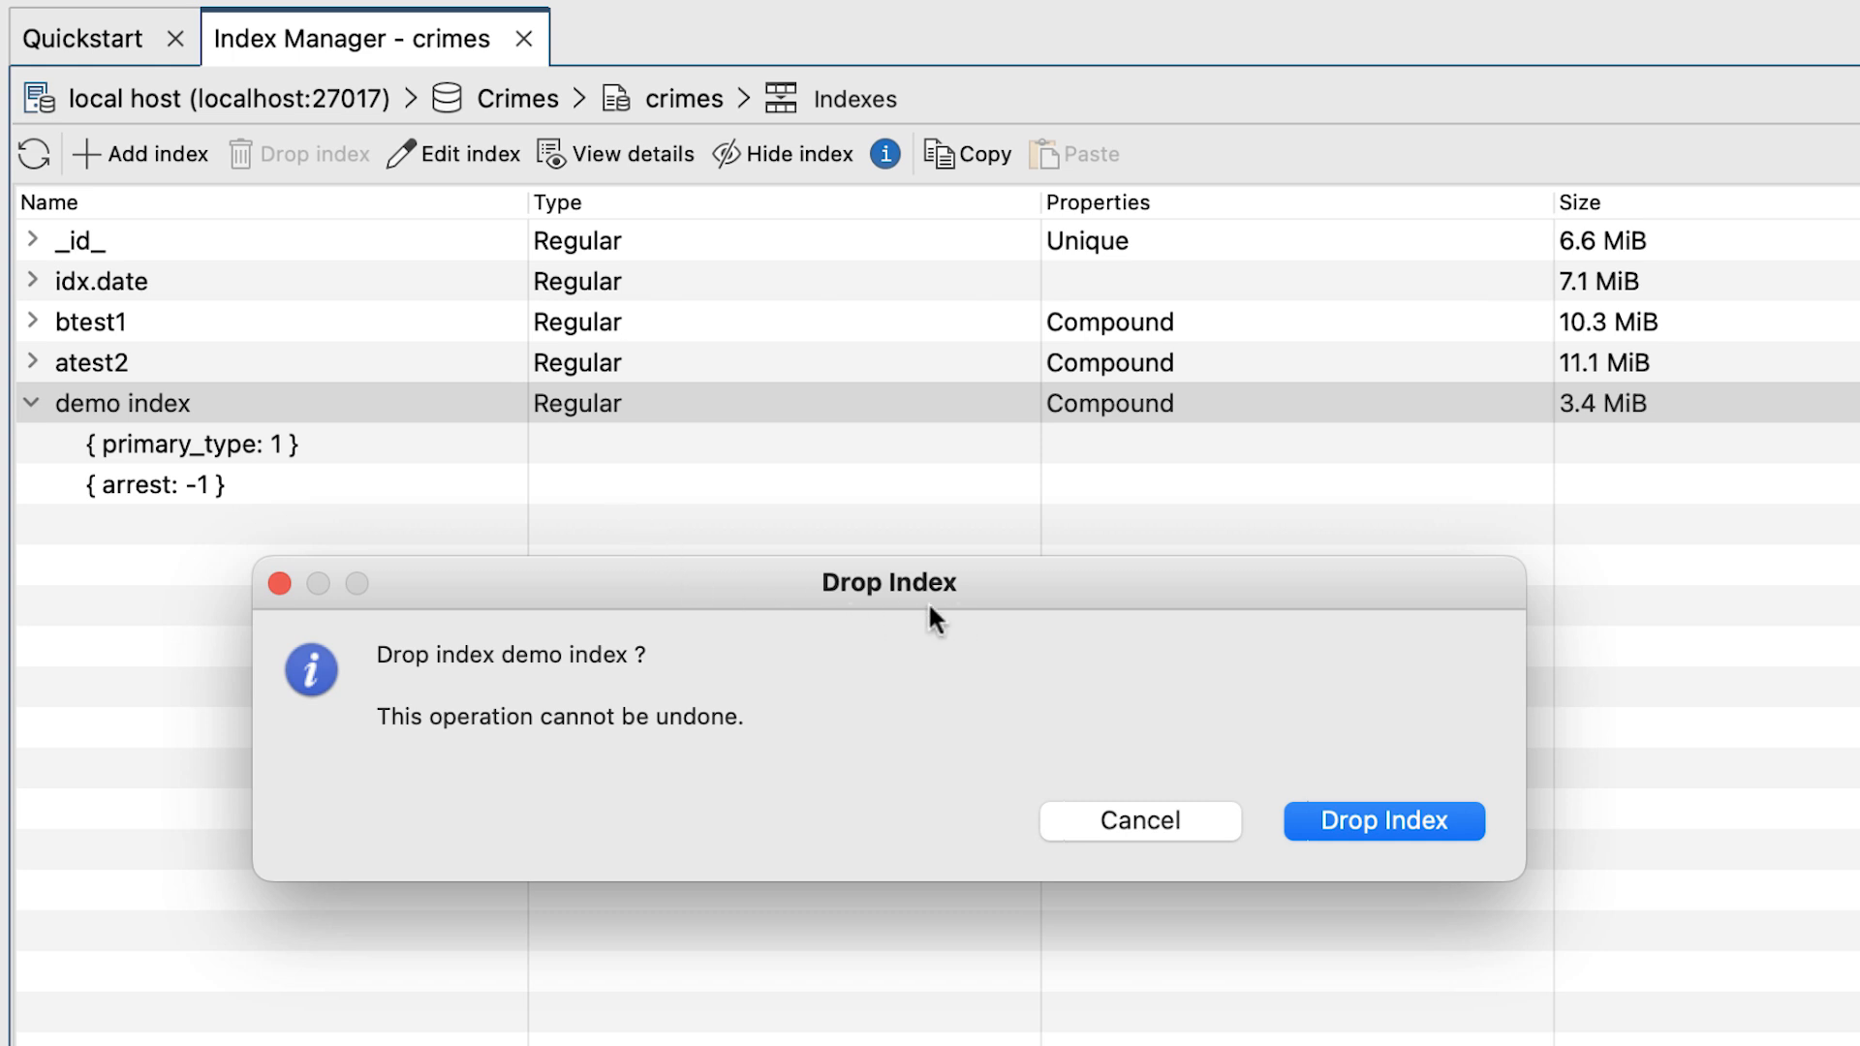
pyautogui.click(1374, 825)
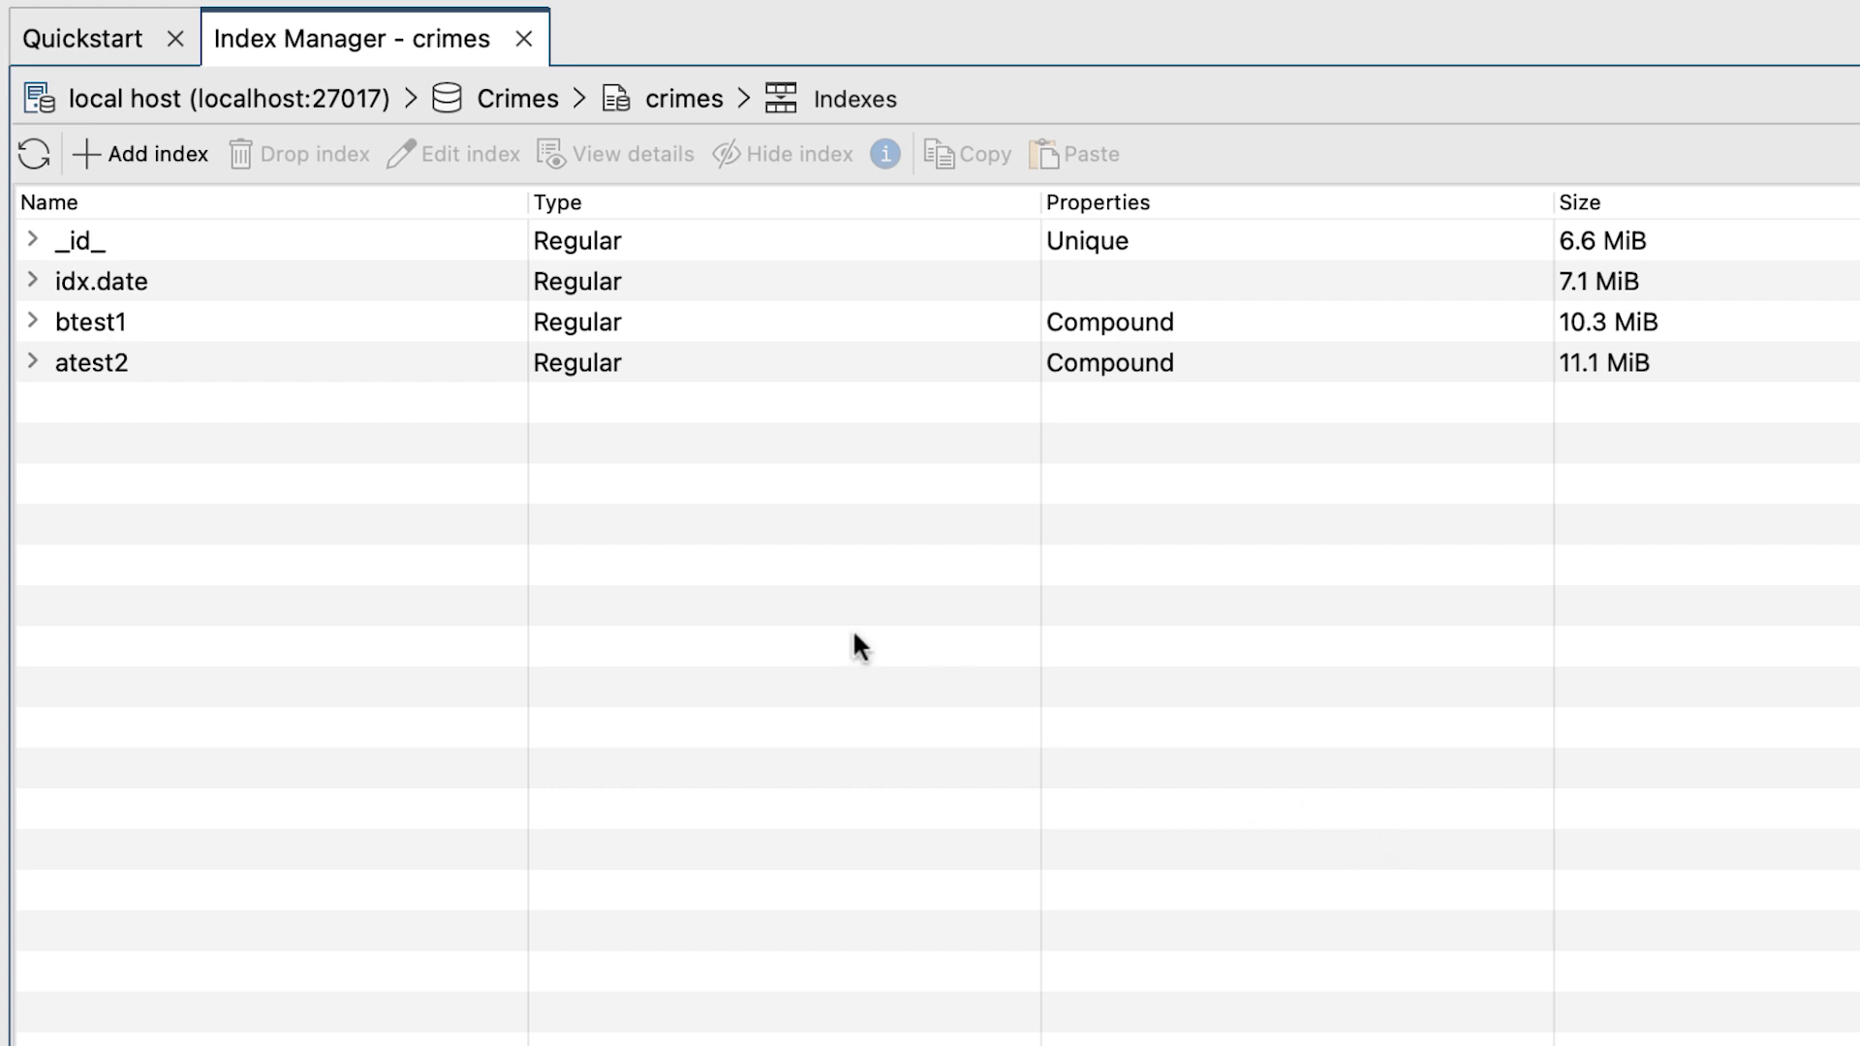
# View the details of the btest1 index, checking its indexed fields, options, text, geo and collation settings, and close them.
pyautogui.click(377, 322)
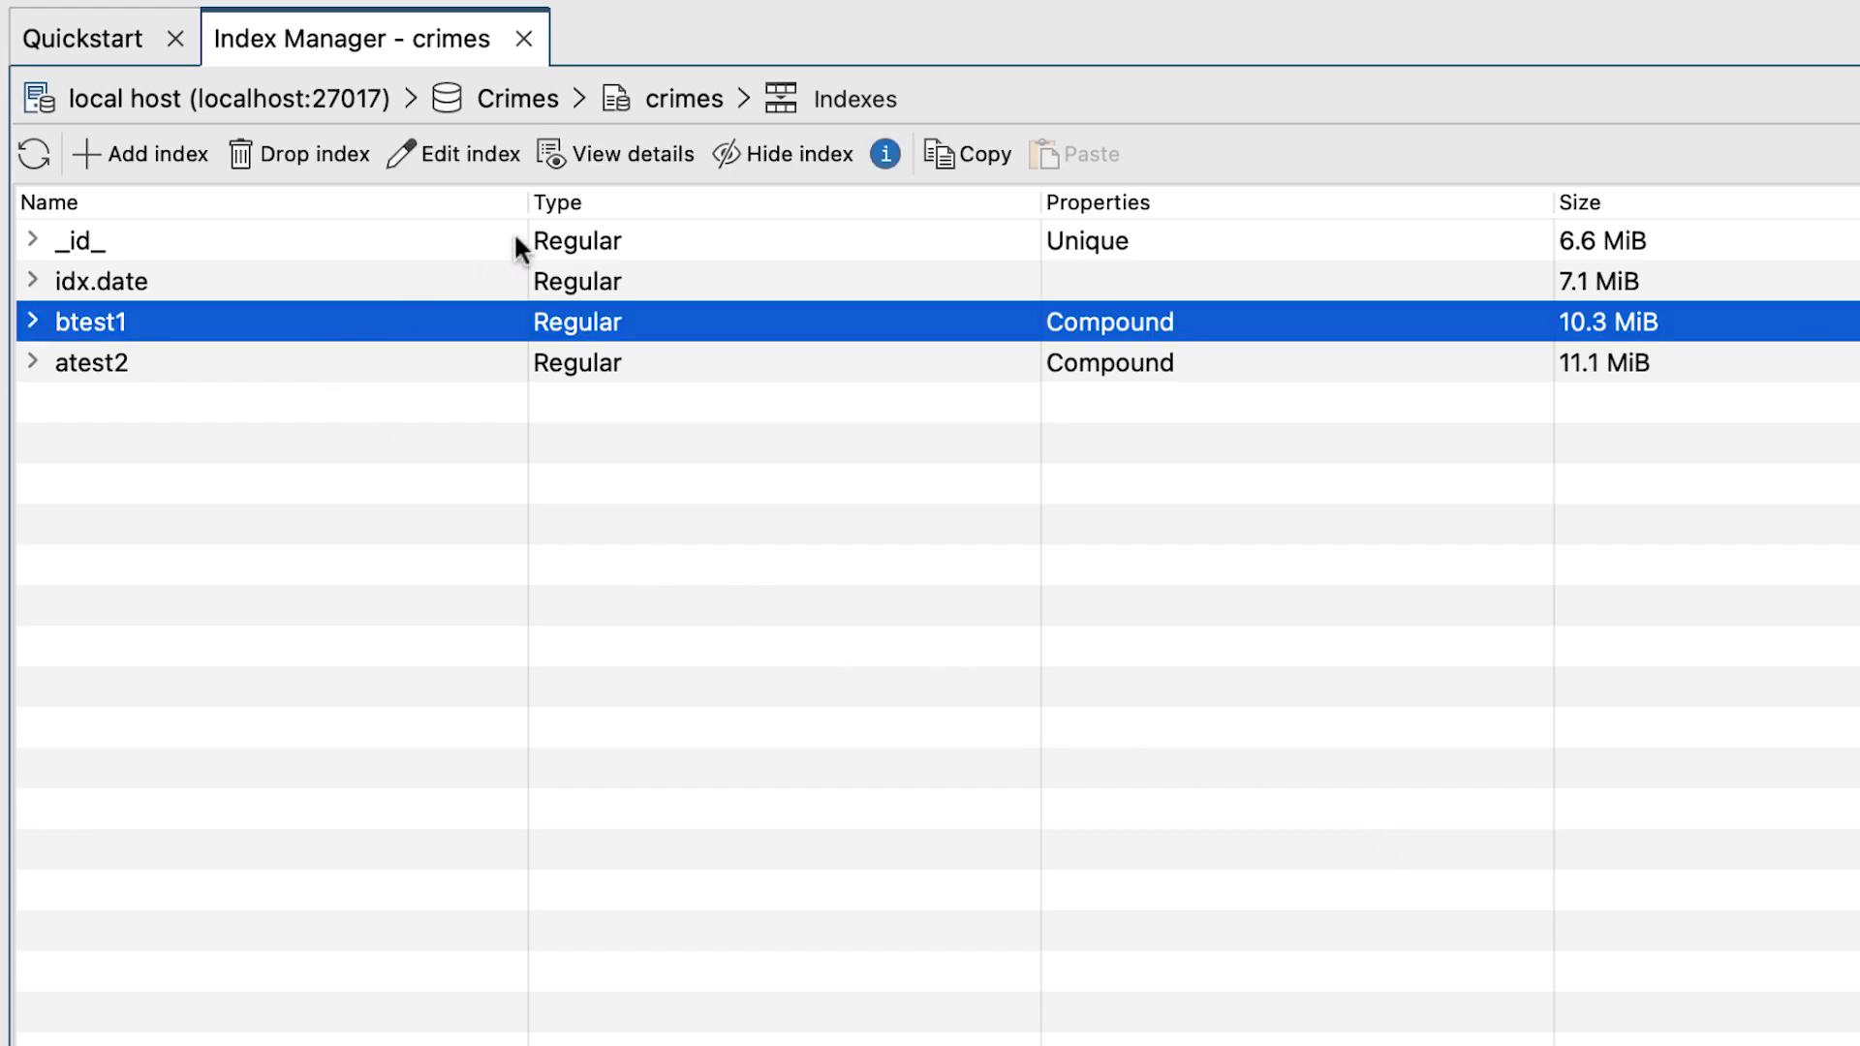
pyautogui.click(670, 154)
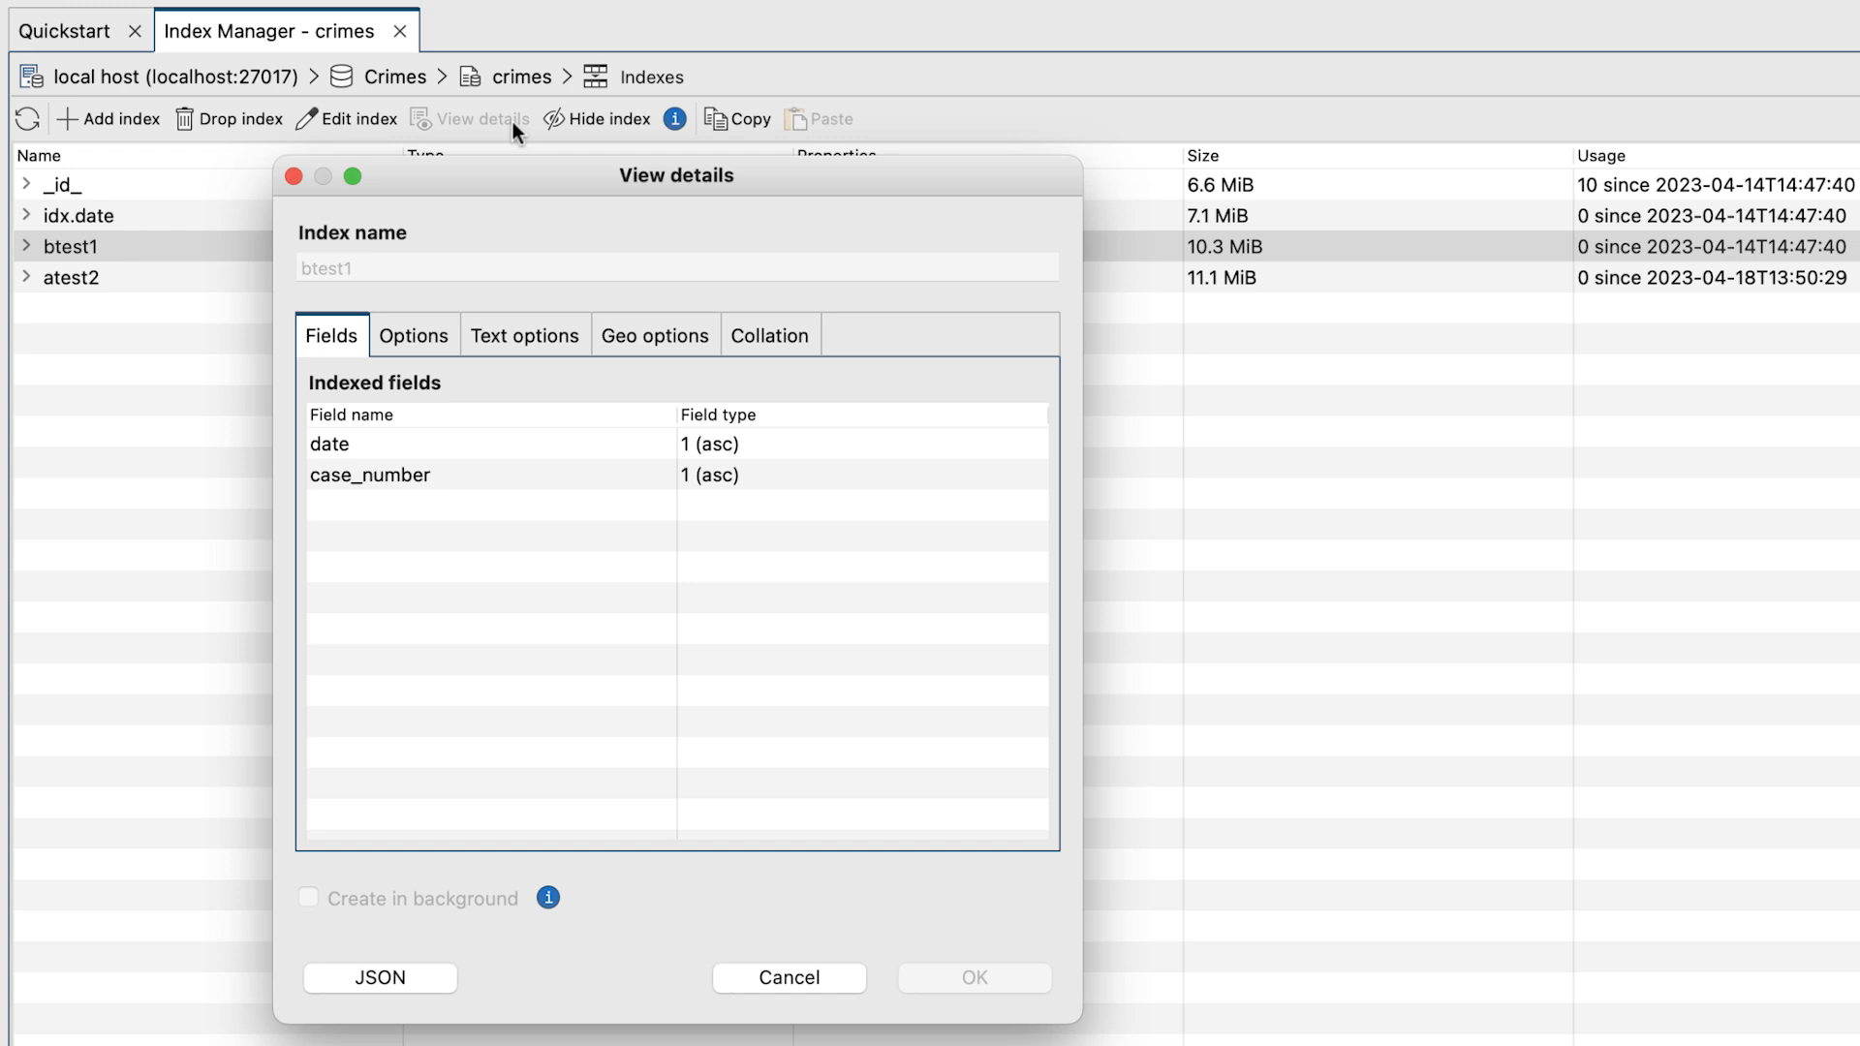
pyautogui.click(430, 320)
pyautogui.click(518, 327)
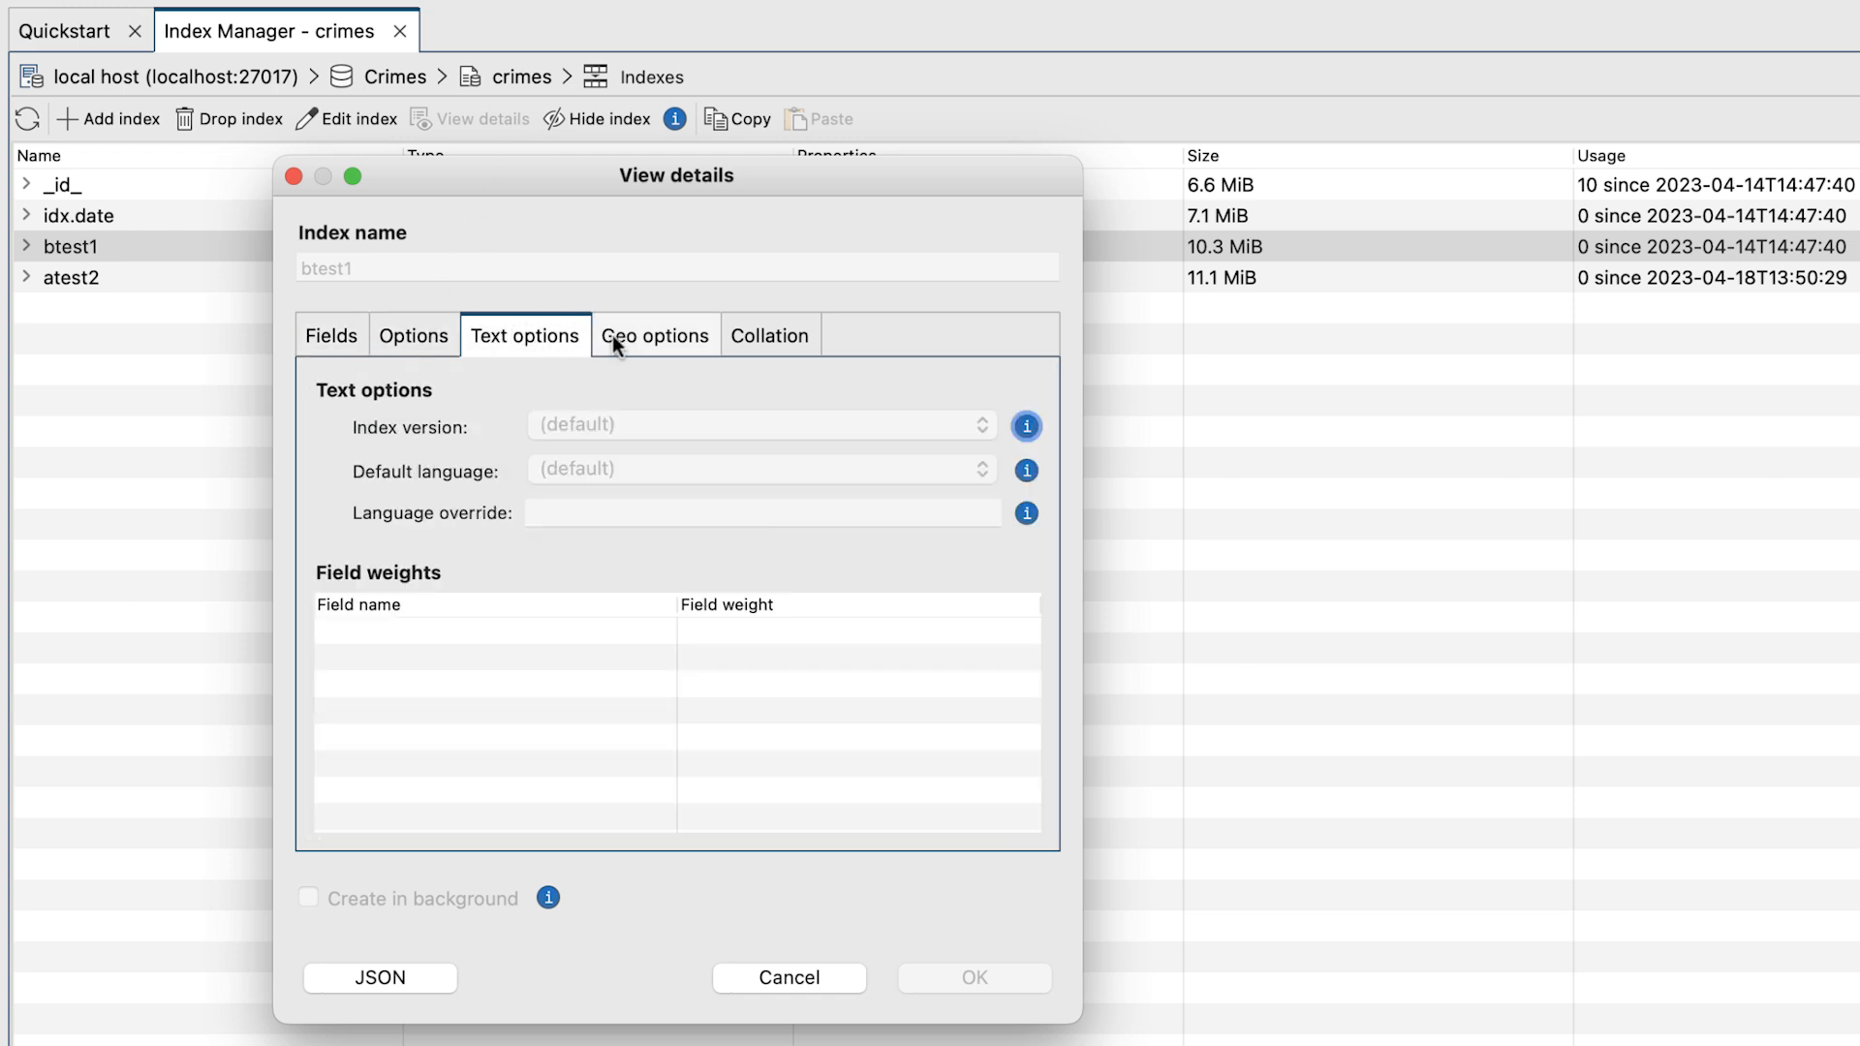
pyautogui.click(643, 338)
pyautogui.click(782, 336)
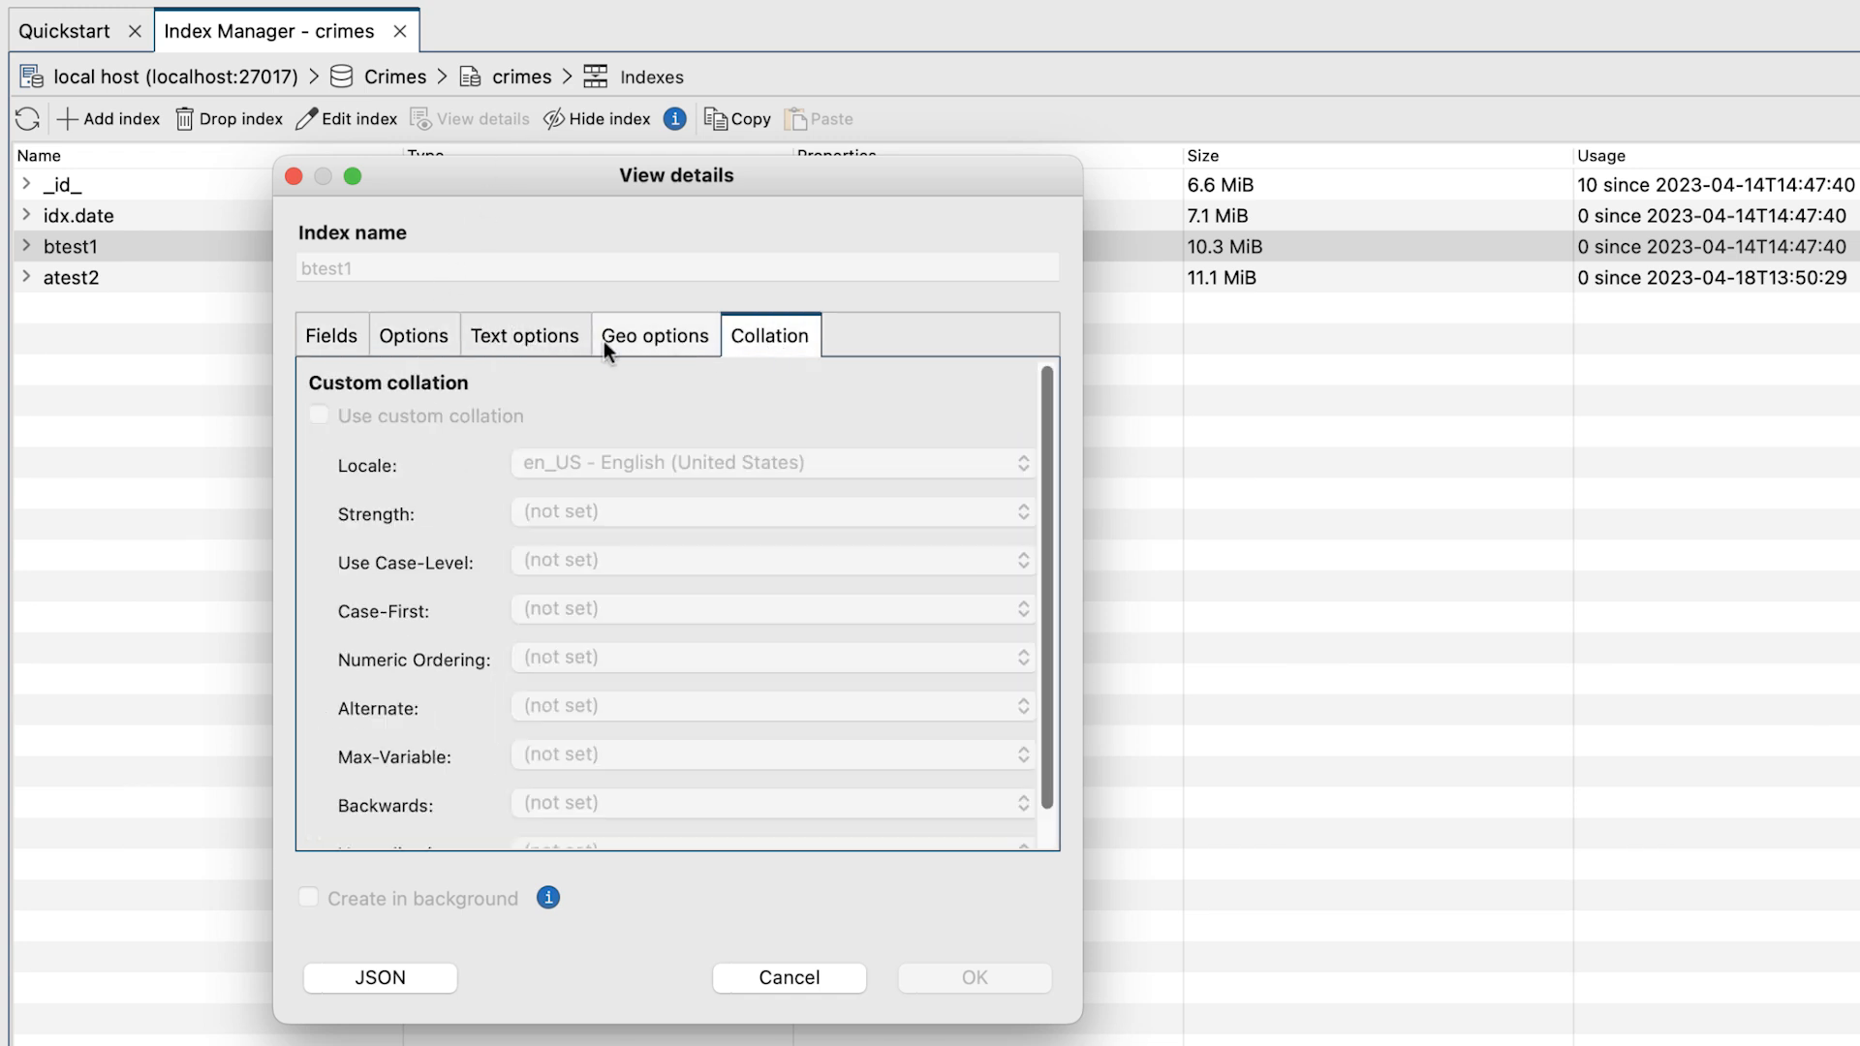
pyautogui.click(327, 339)
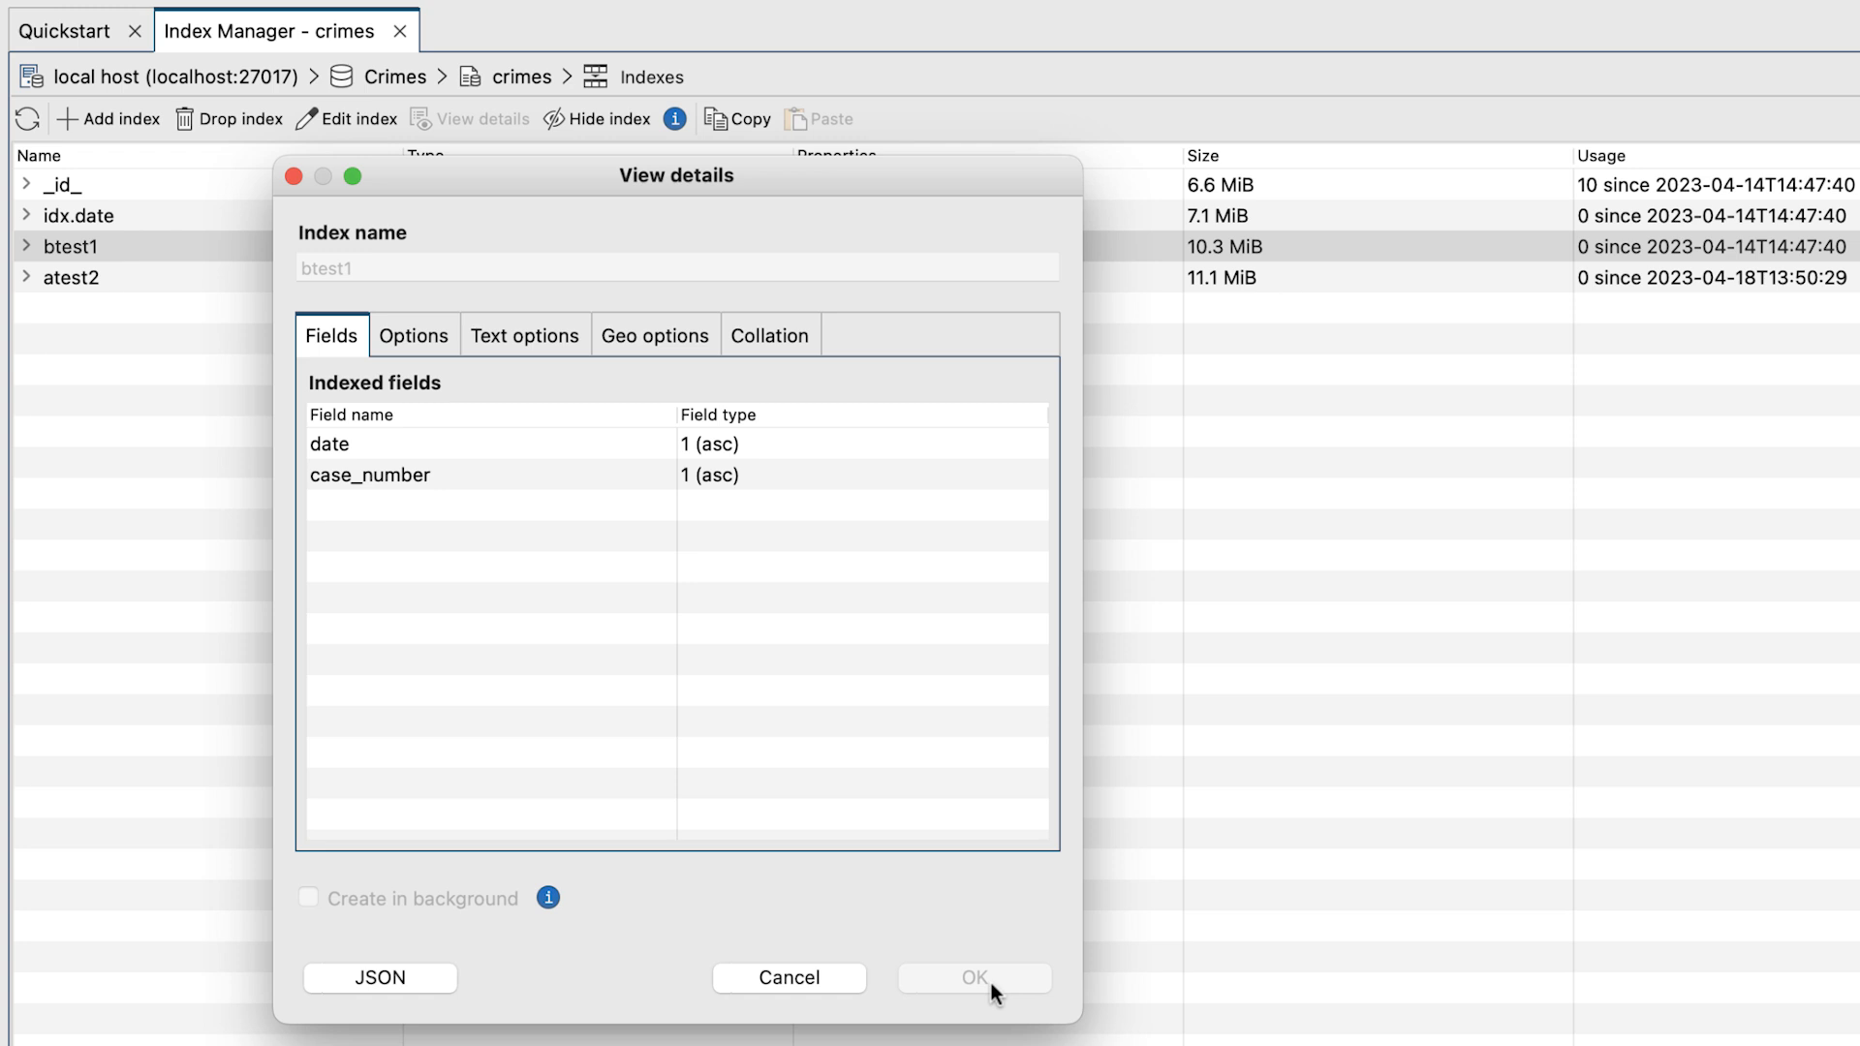
pyautogui.click(817, 976)
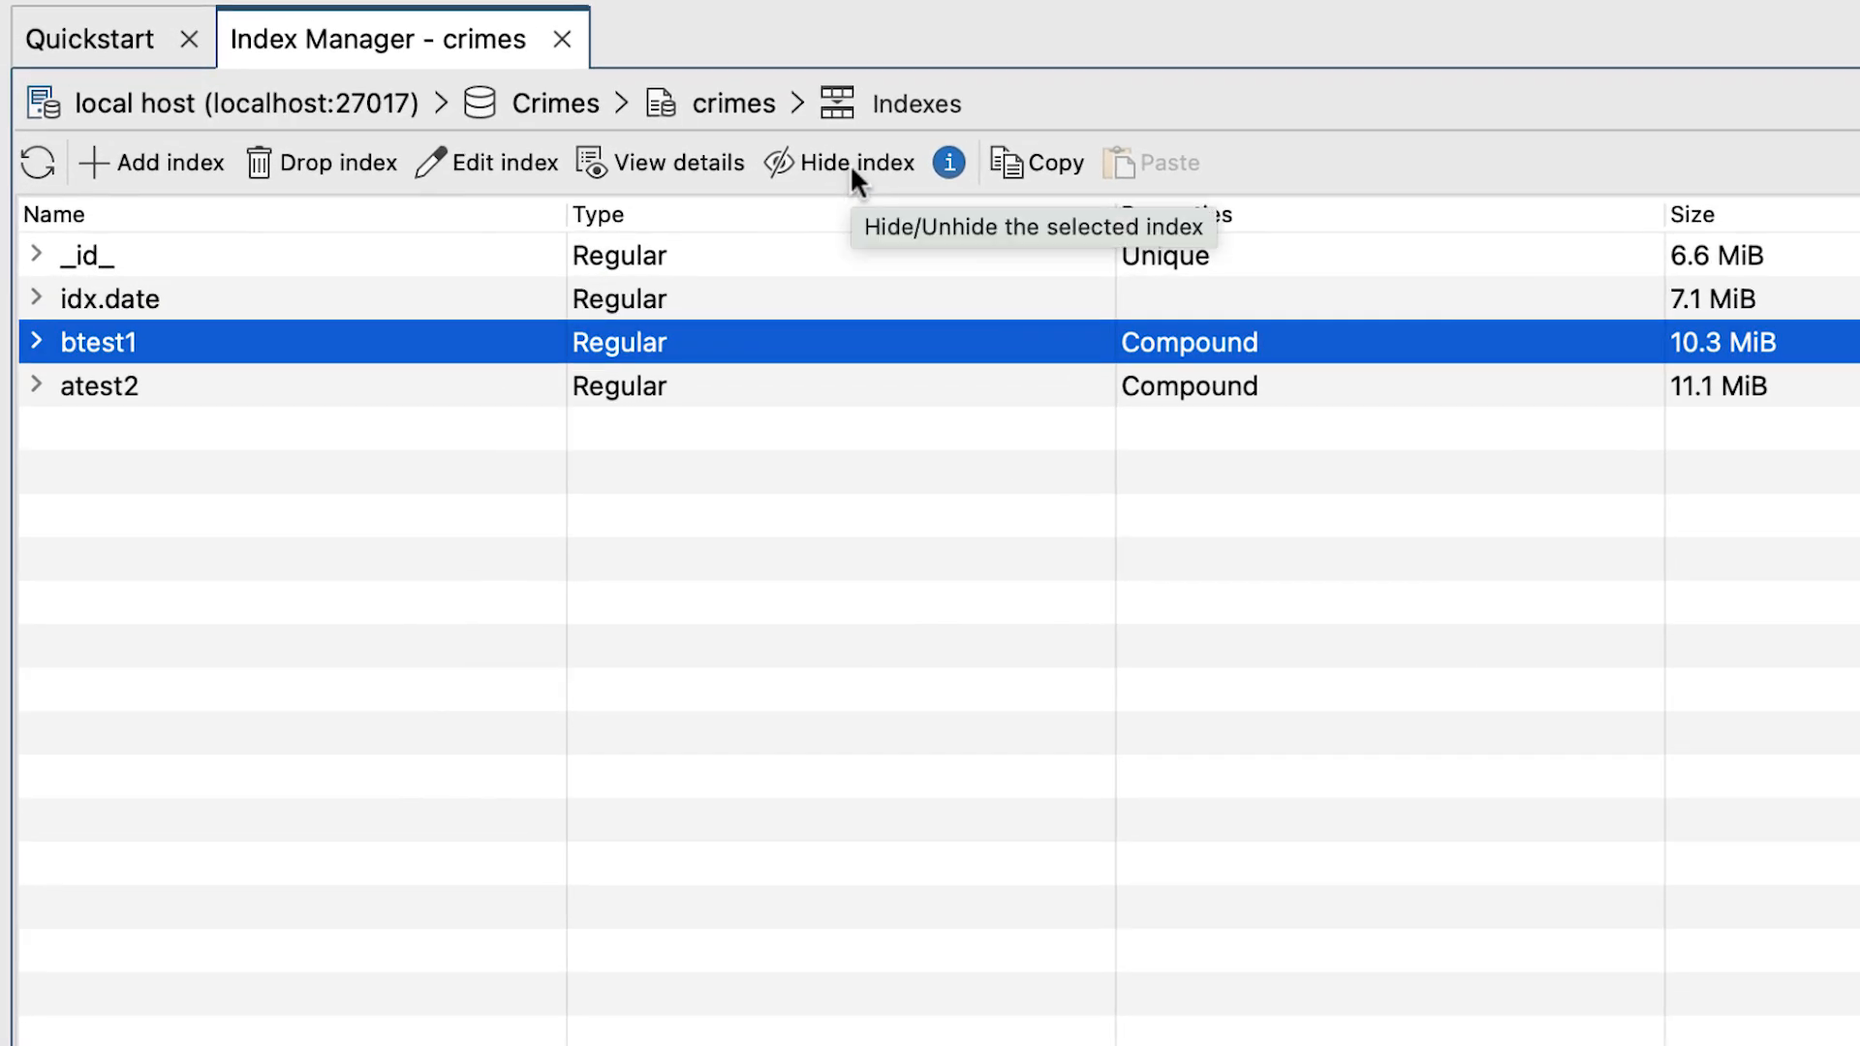
# Hide the btest1 index and unhide it again.
pyautogui.click(851, 163)
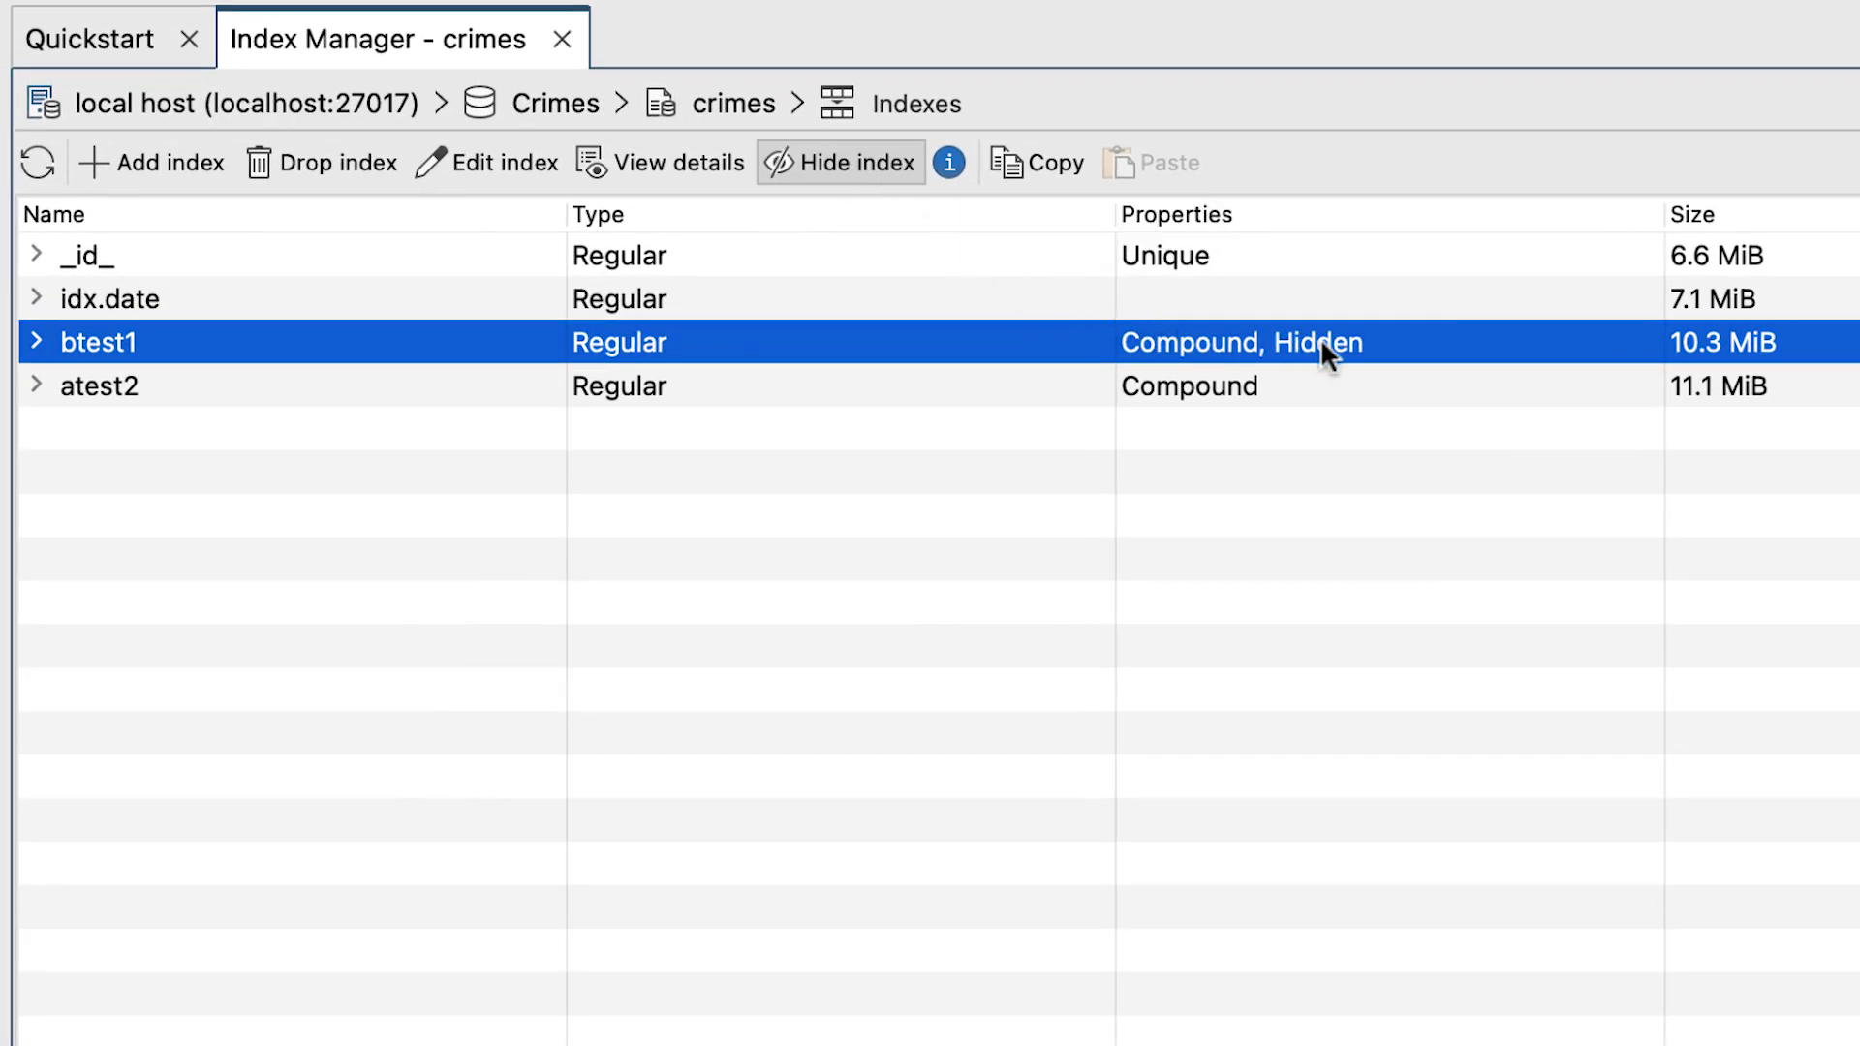
pyautogui.click(872, 167)
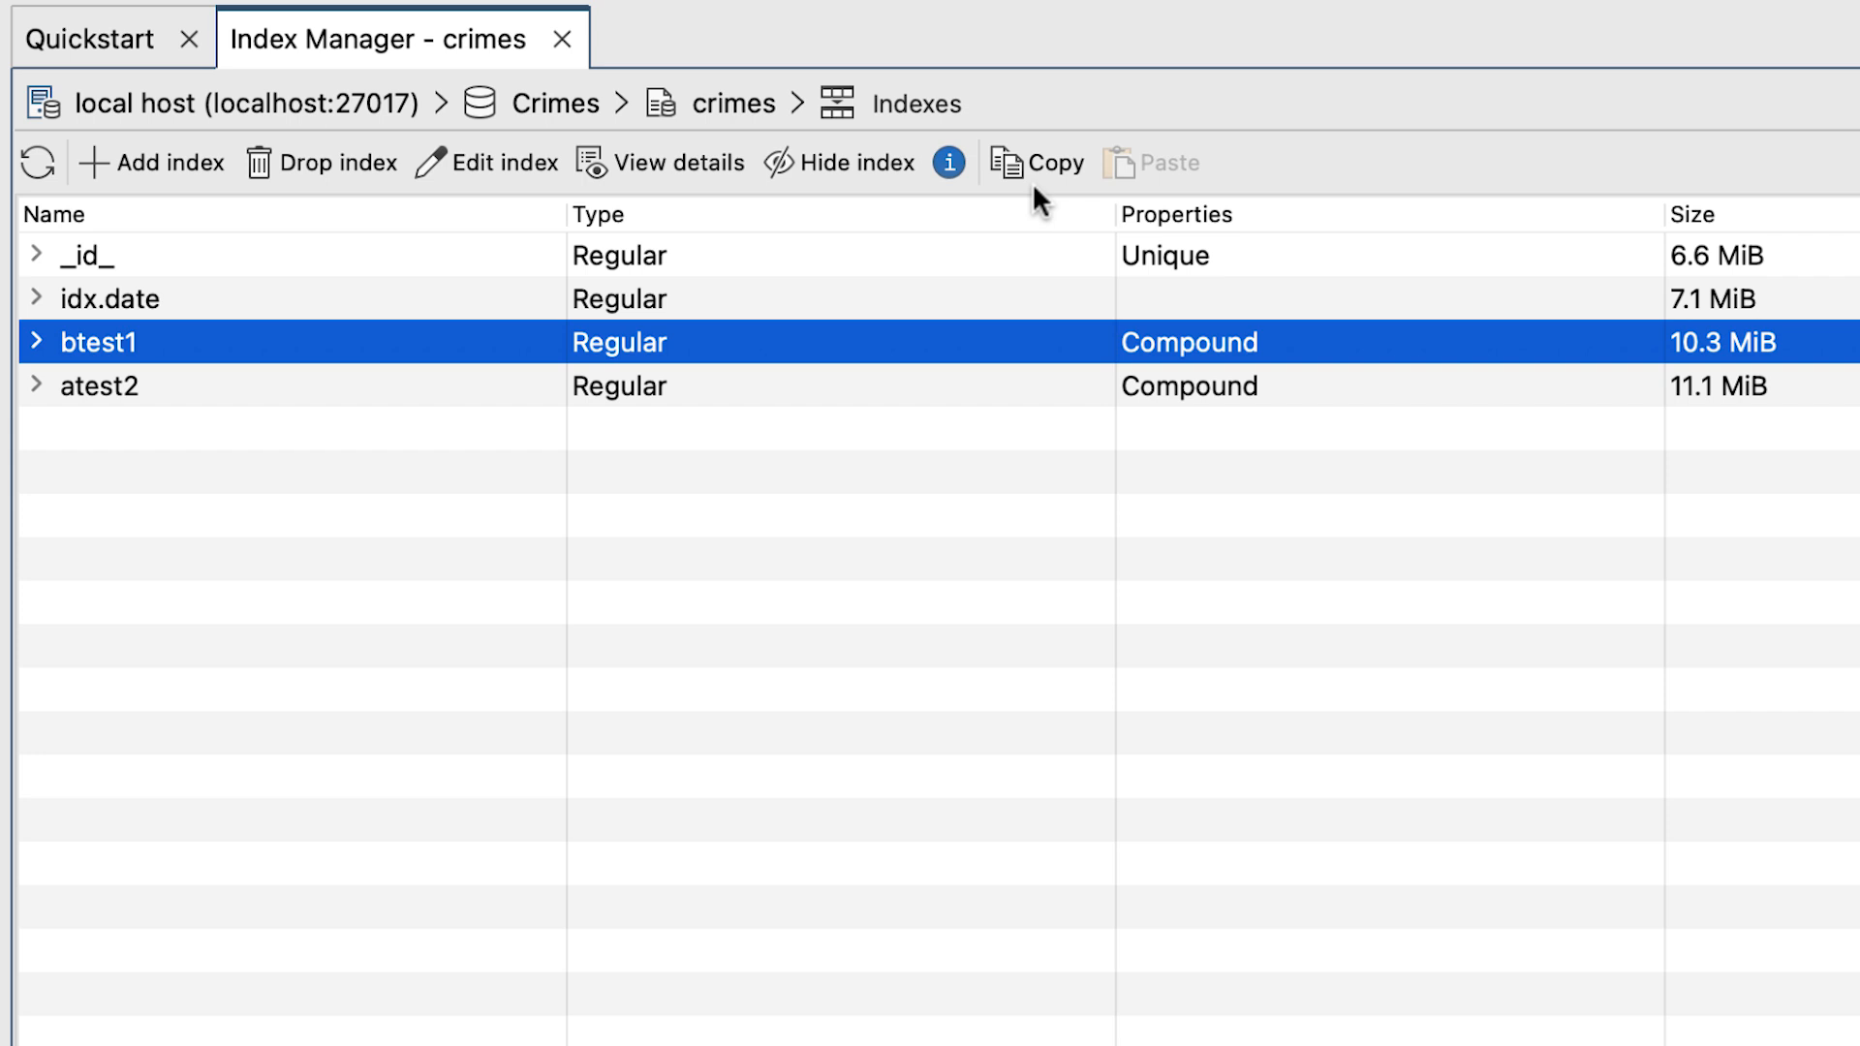
# Copy the btest1 index and paste it into the indexes of the crimes test collection in the TEST database.
pyautogui.click(1053, 158)
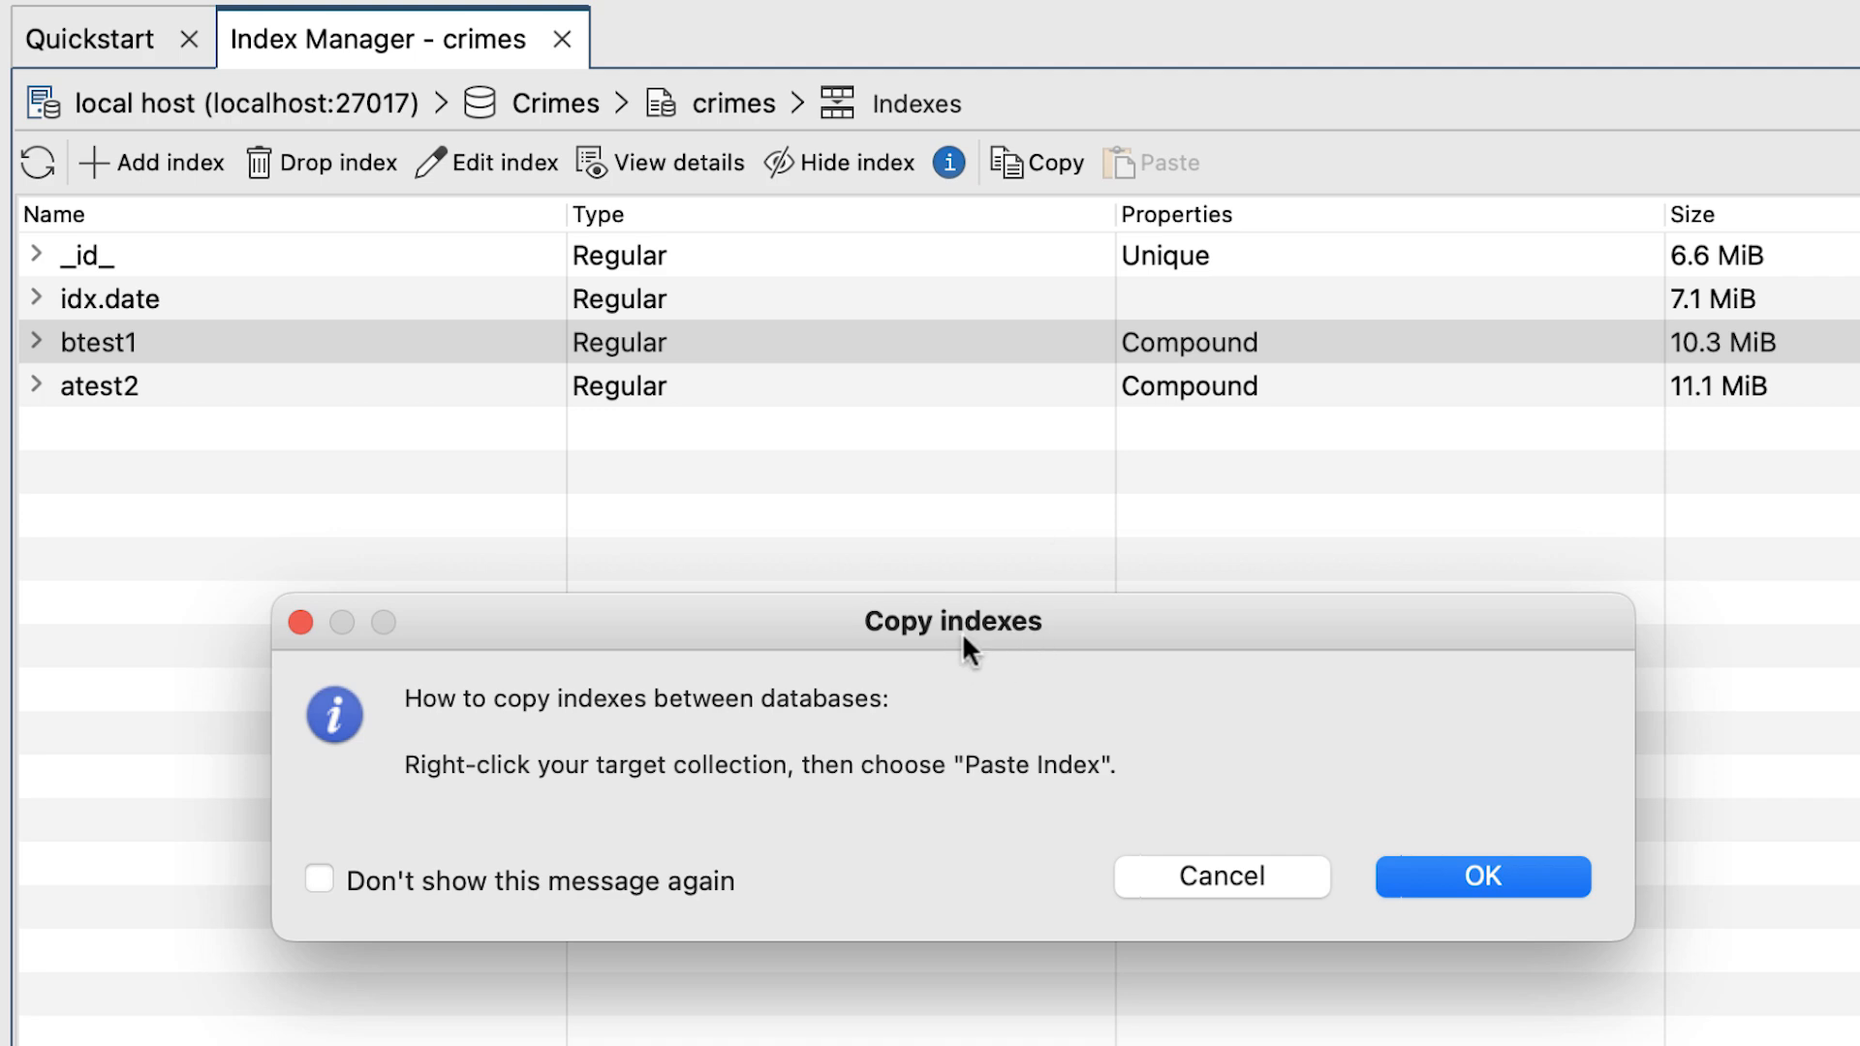
pyautogui.click(1459, 863)
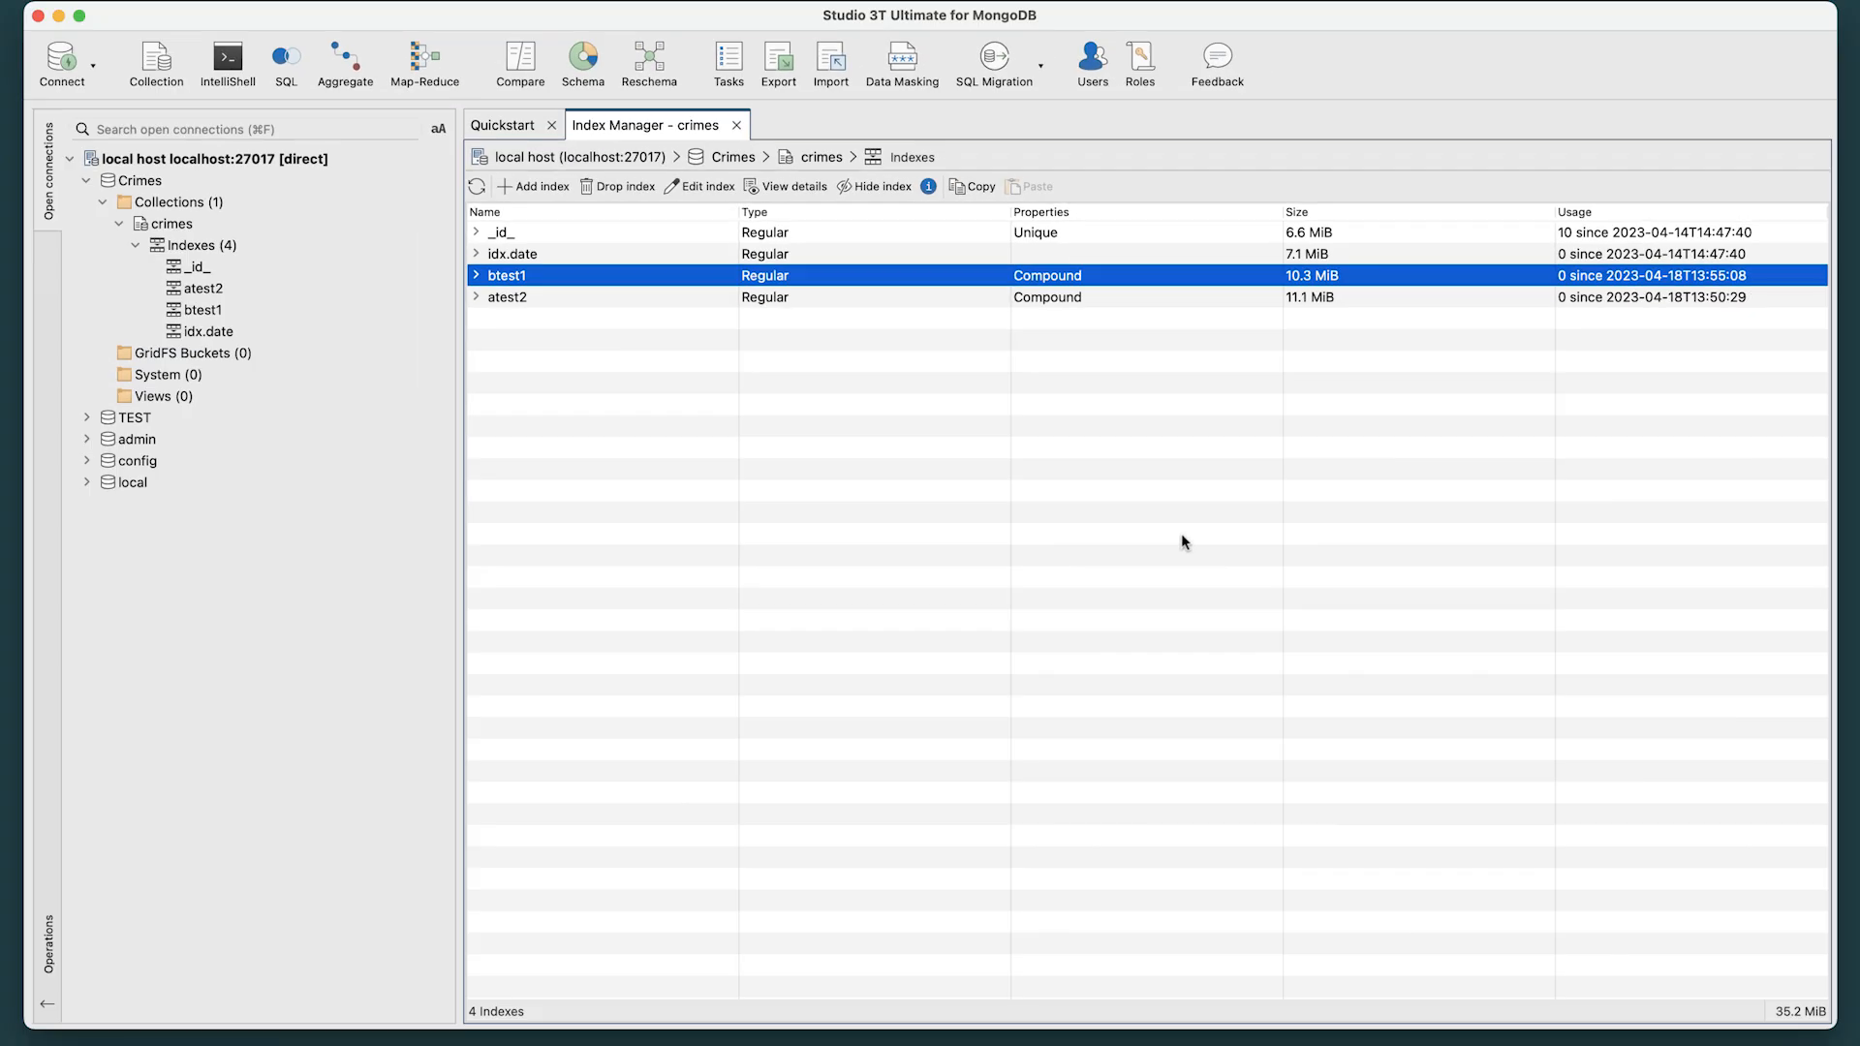
pyautogui.click(86, 417)
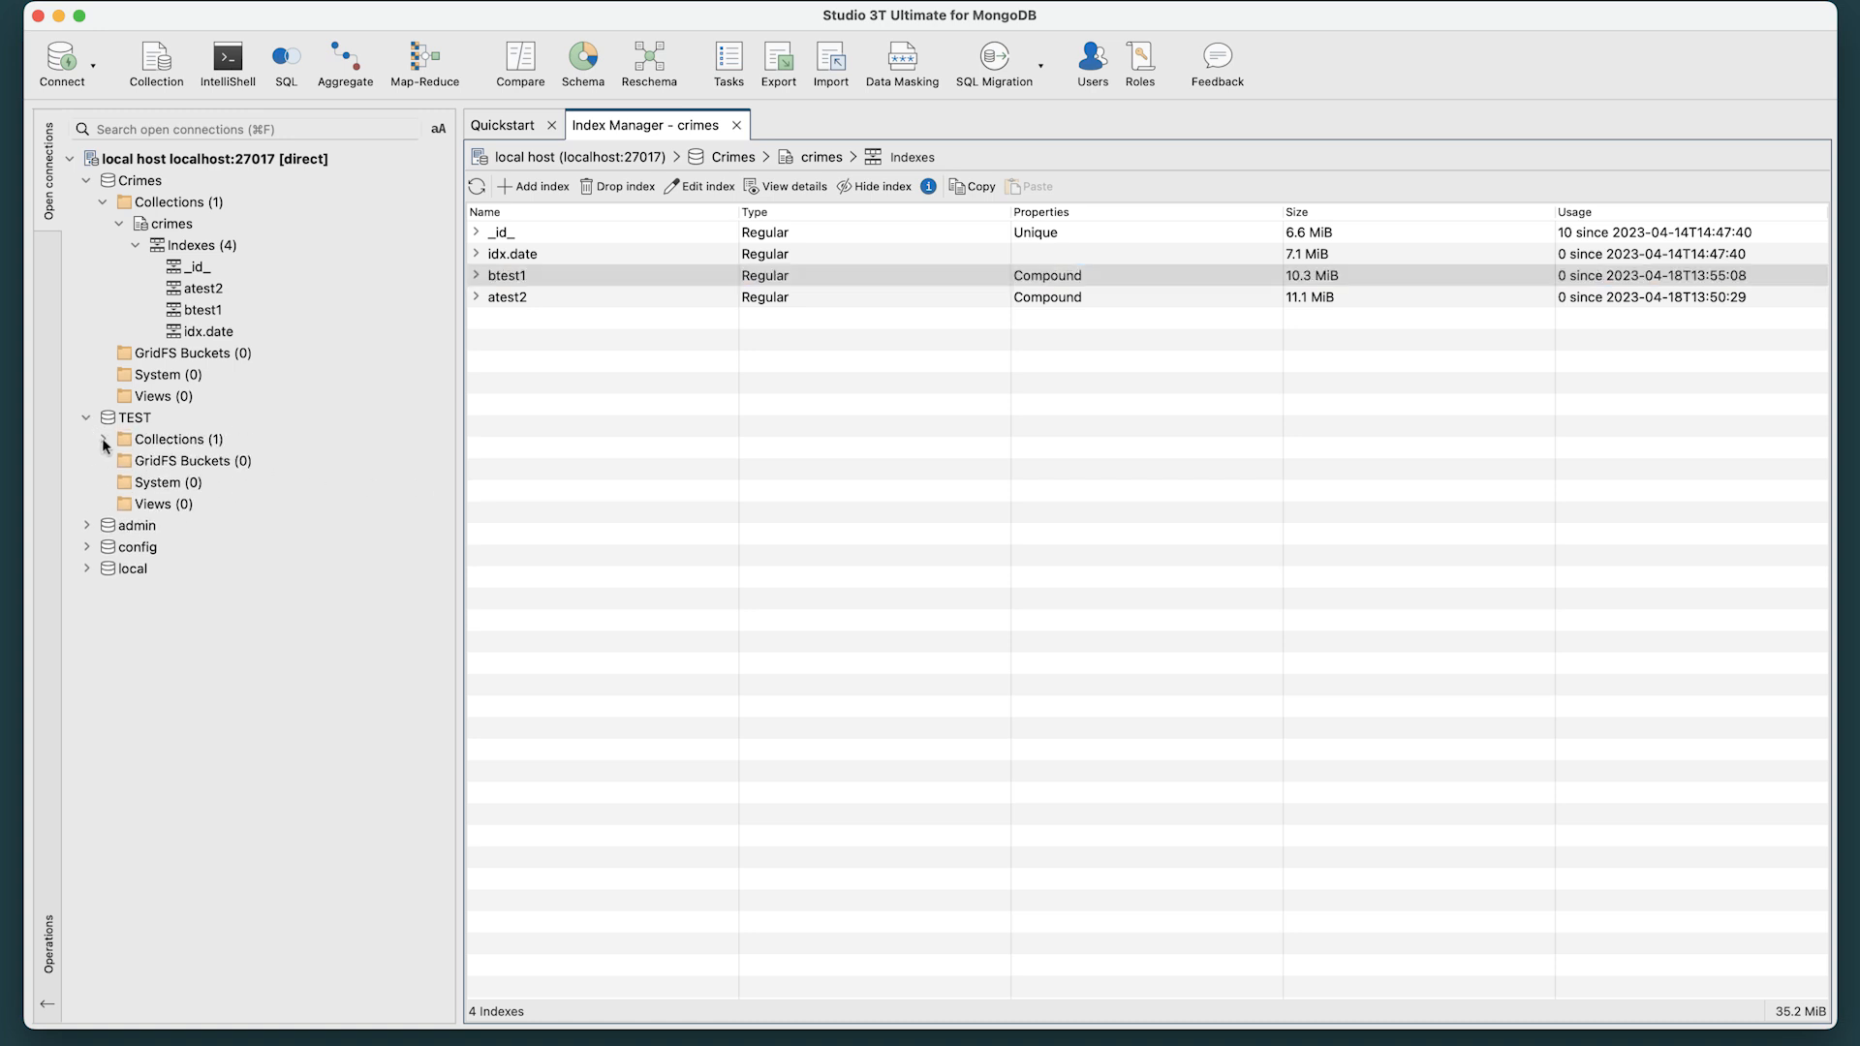
pyautogui.click(103, 440)
pyautogui.click(137, 482)
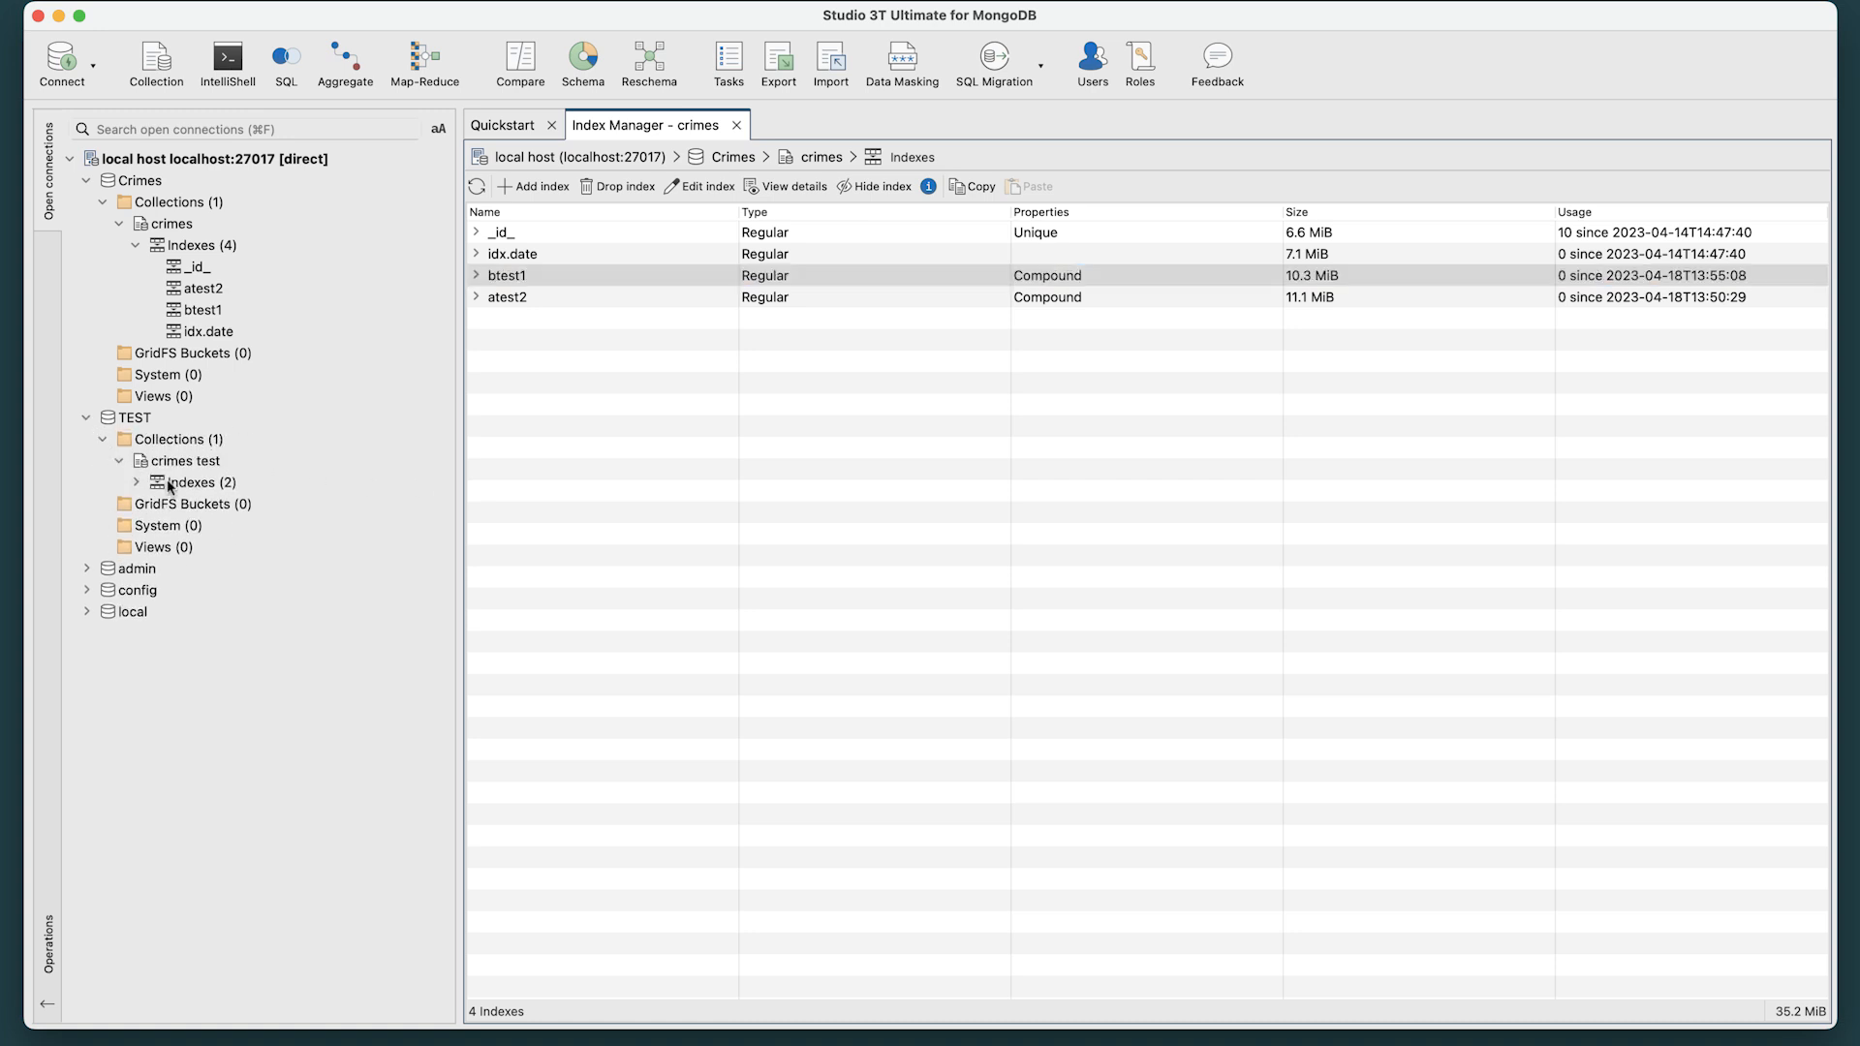
pyautogui.rightClick(155, 482)
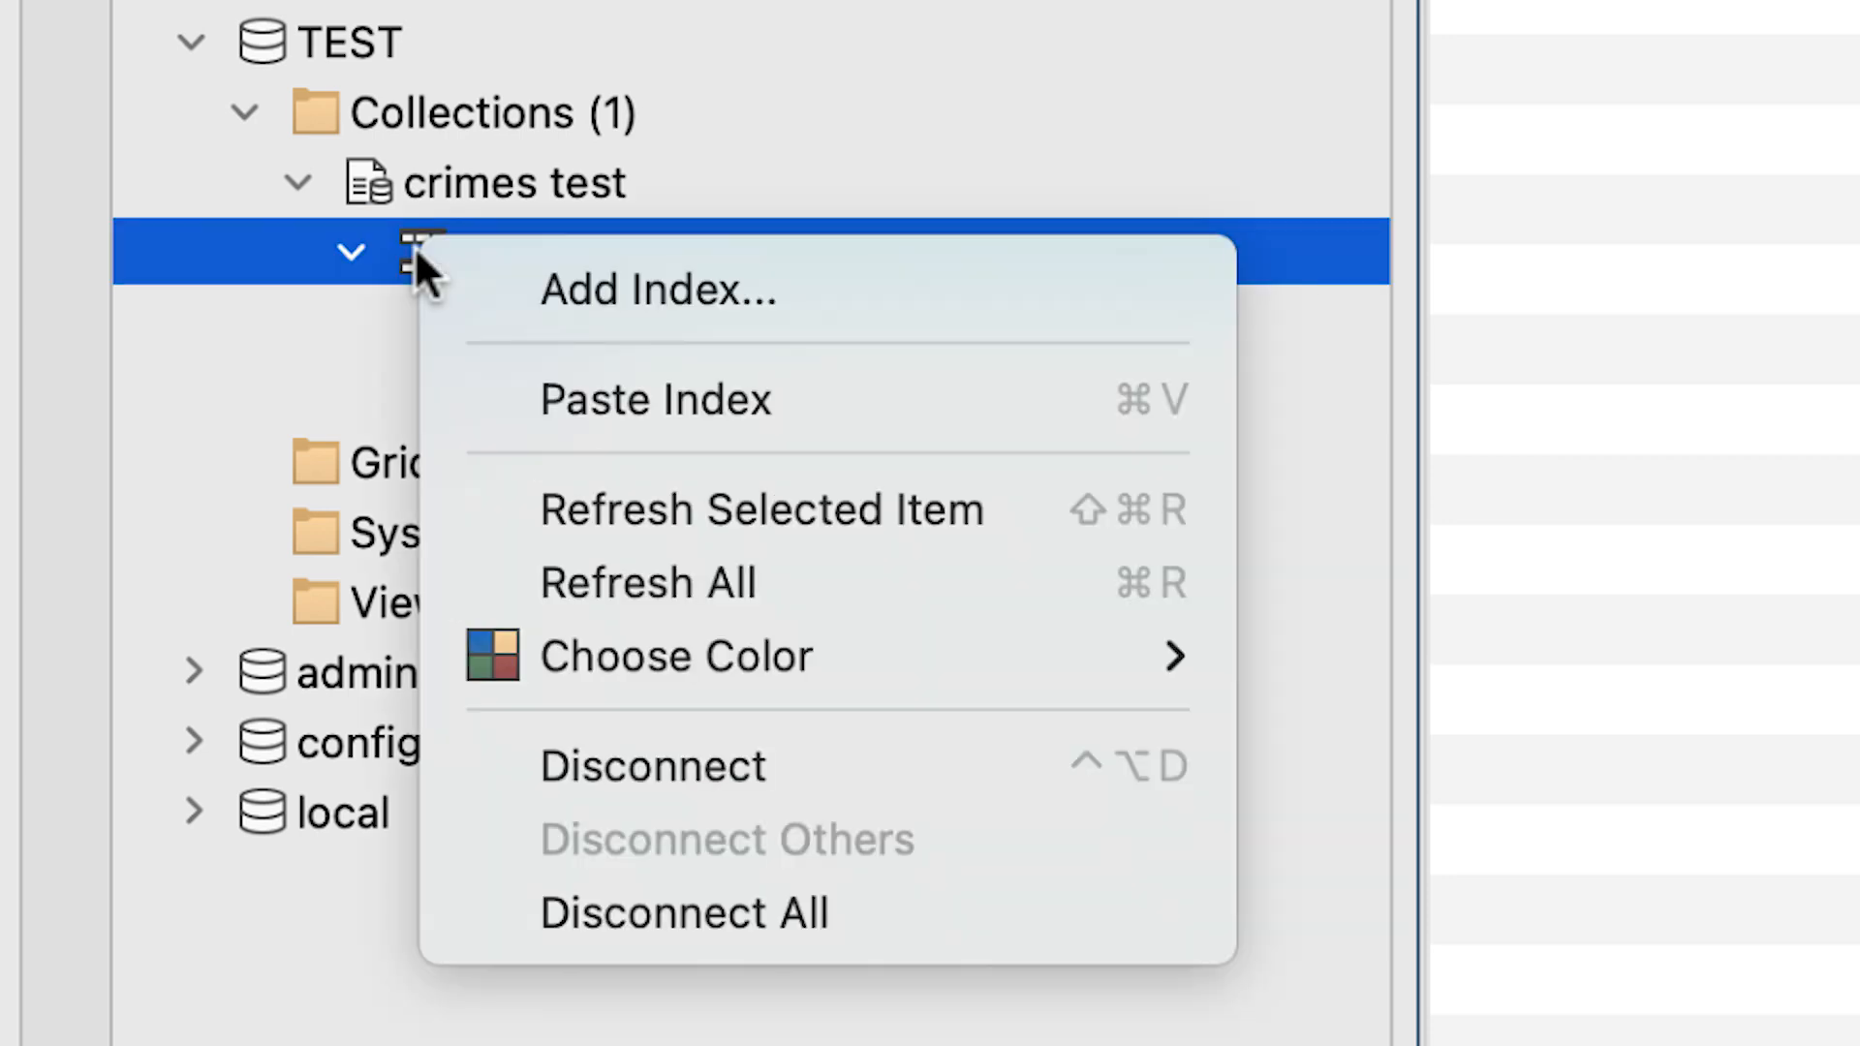
pyautogui.click(622, 395)
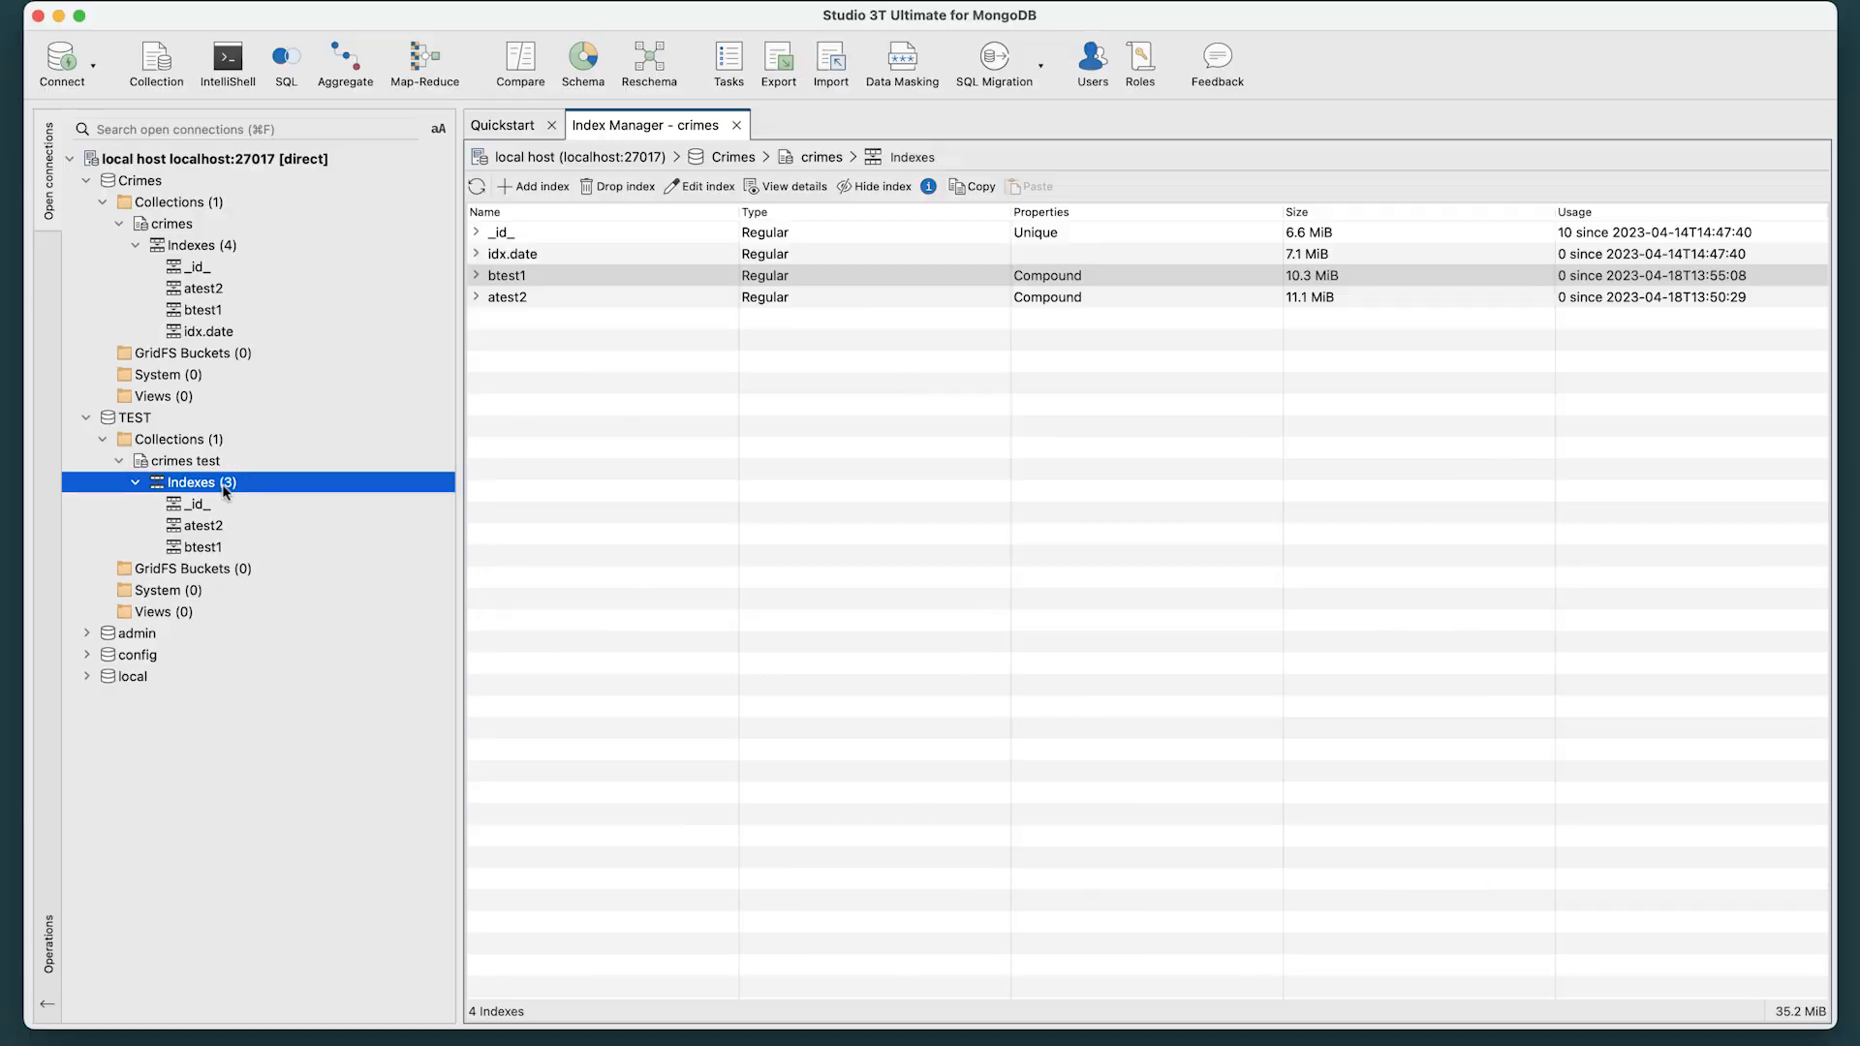
# Open the Index Manager for the crimes test collection and split it vertically from the crimes Index Manager.
pyautogui.doubleClick(223, 489)
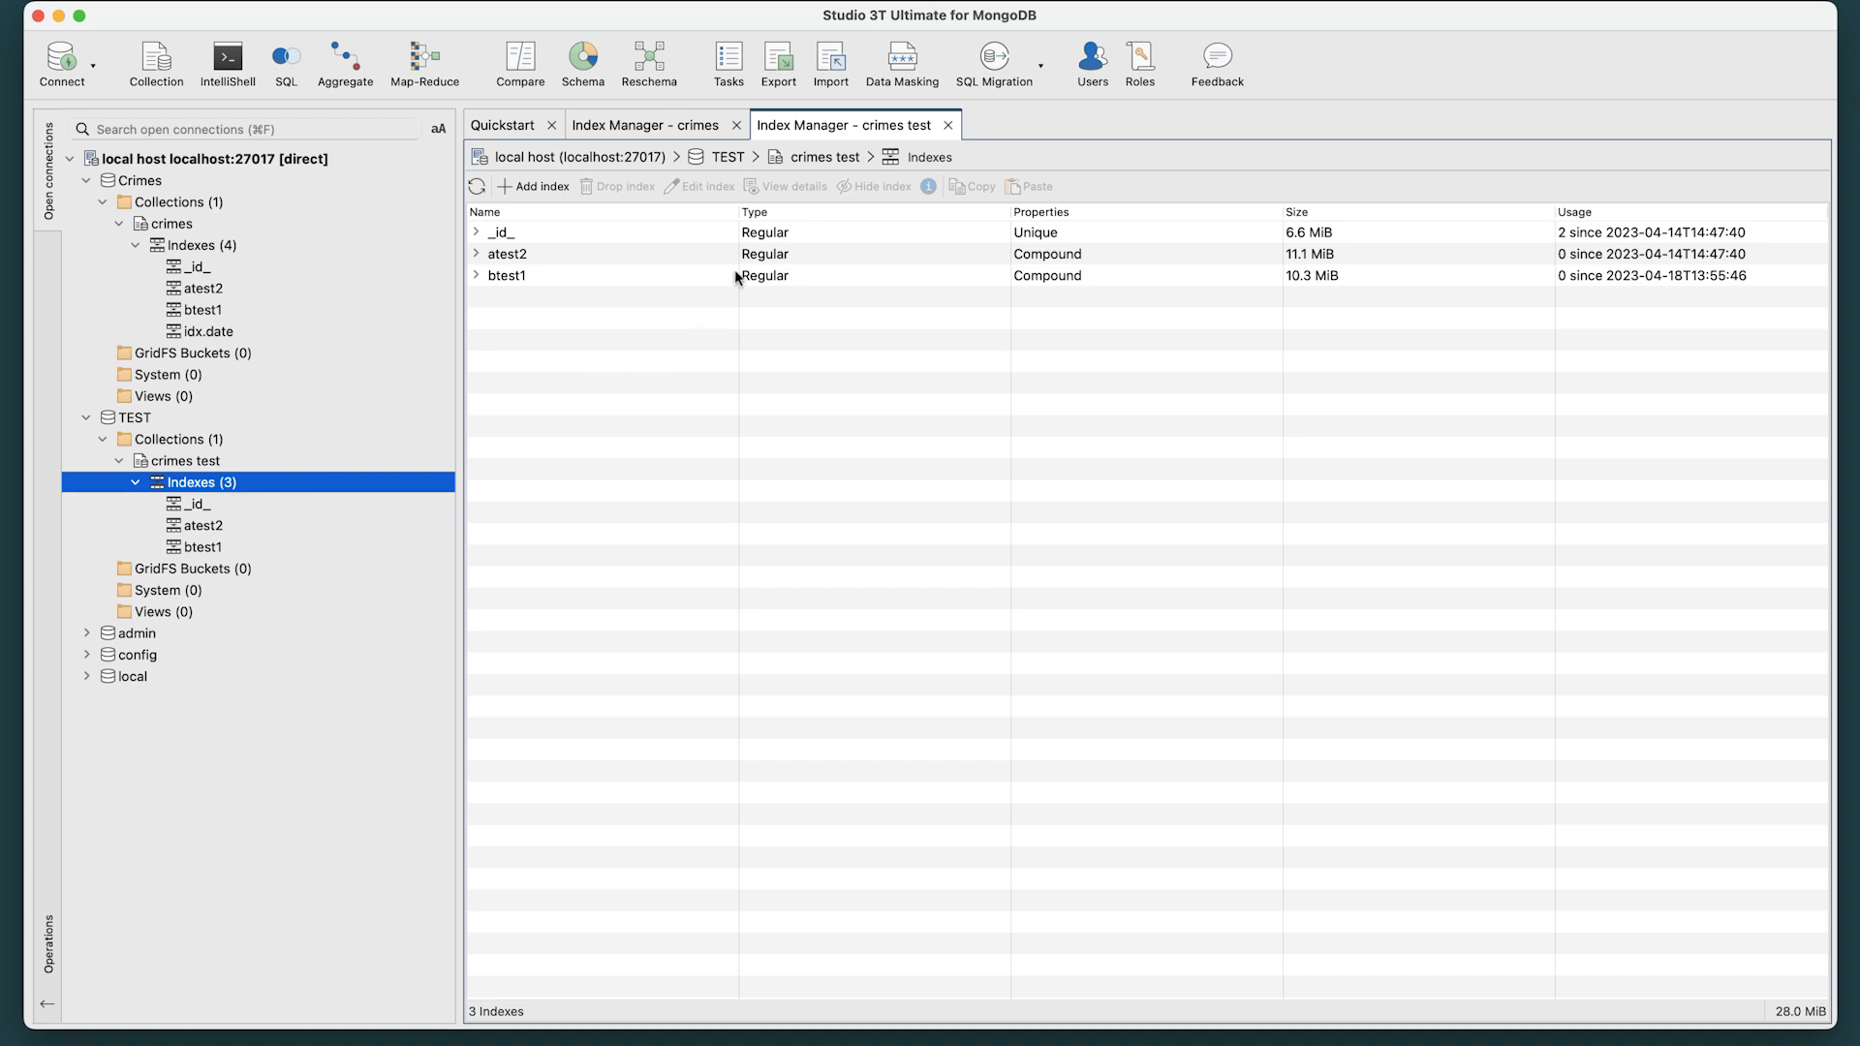
pyautogui.rightClick(833, 126)
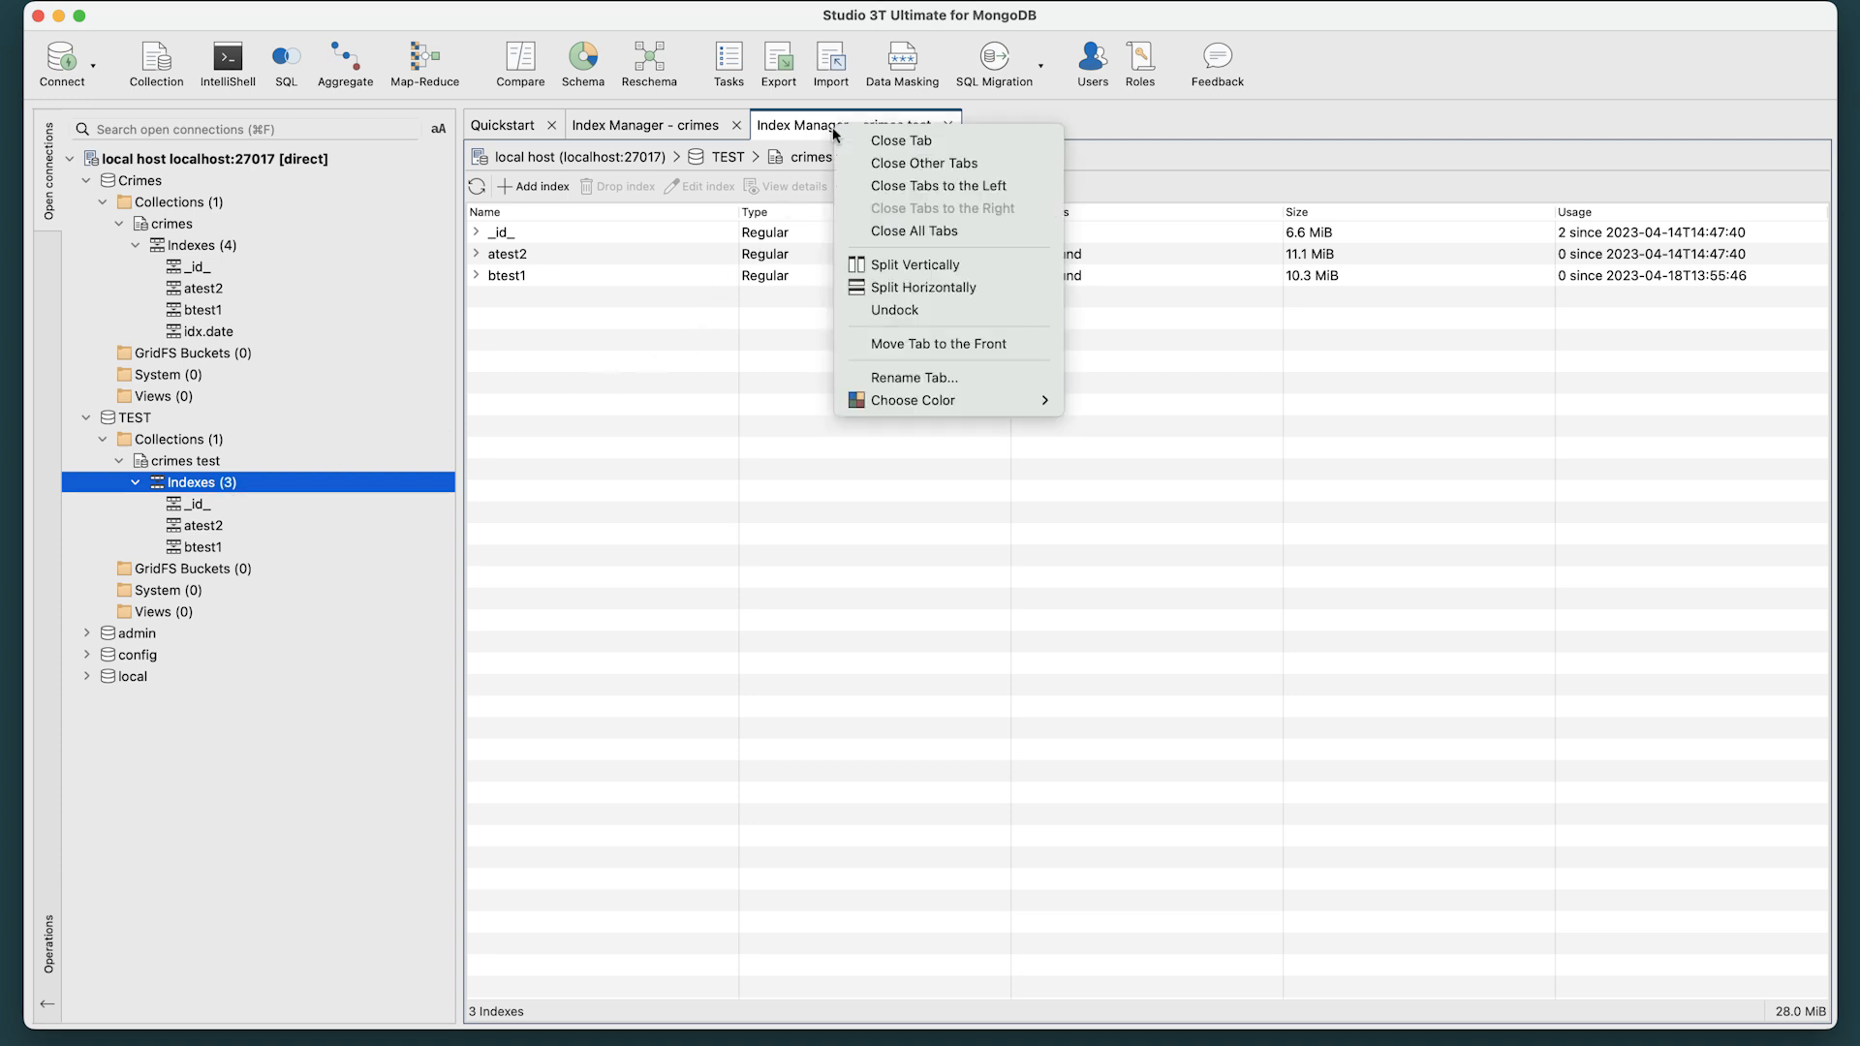
pyautogui.click(903, 258)
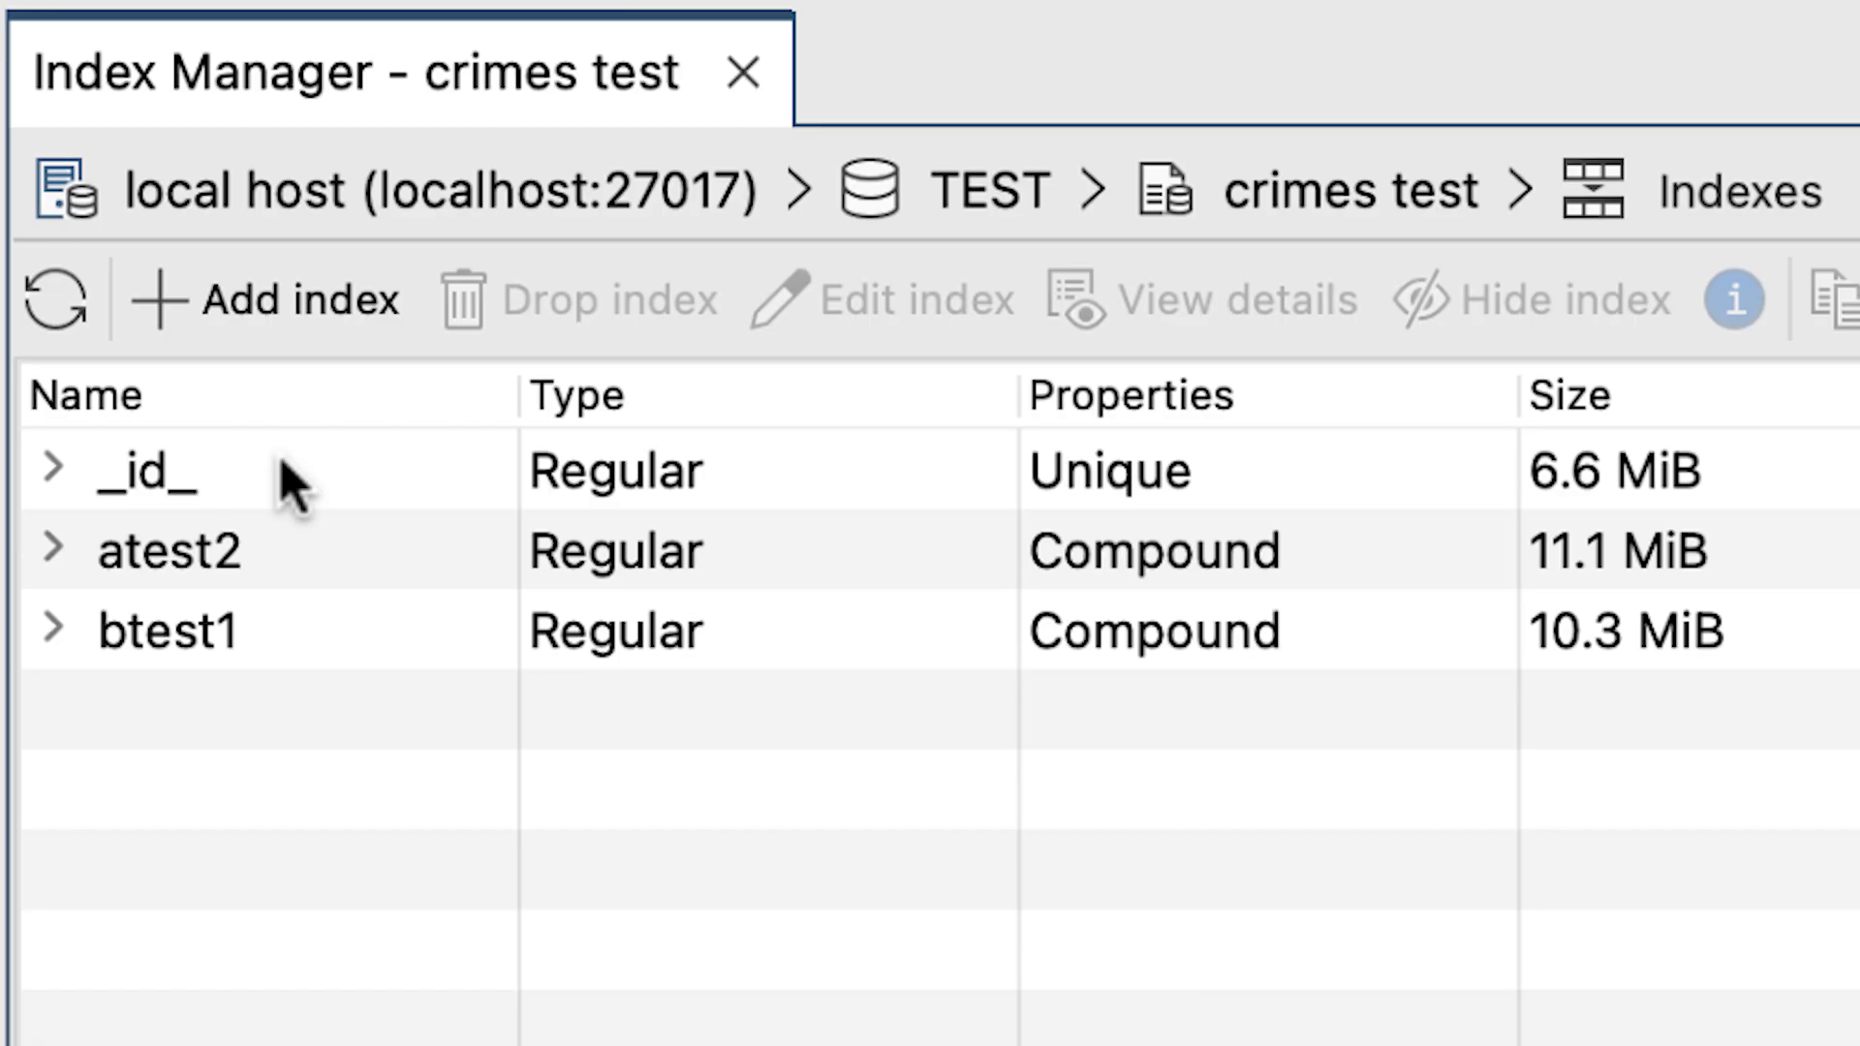
pyautogui.click(281, 463)
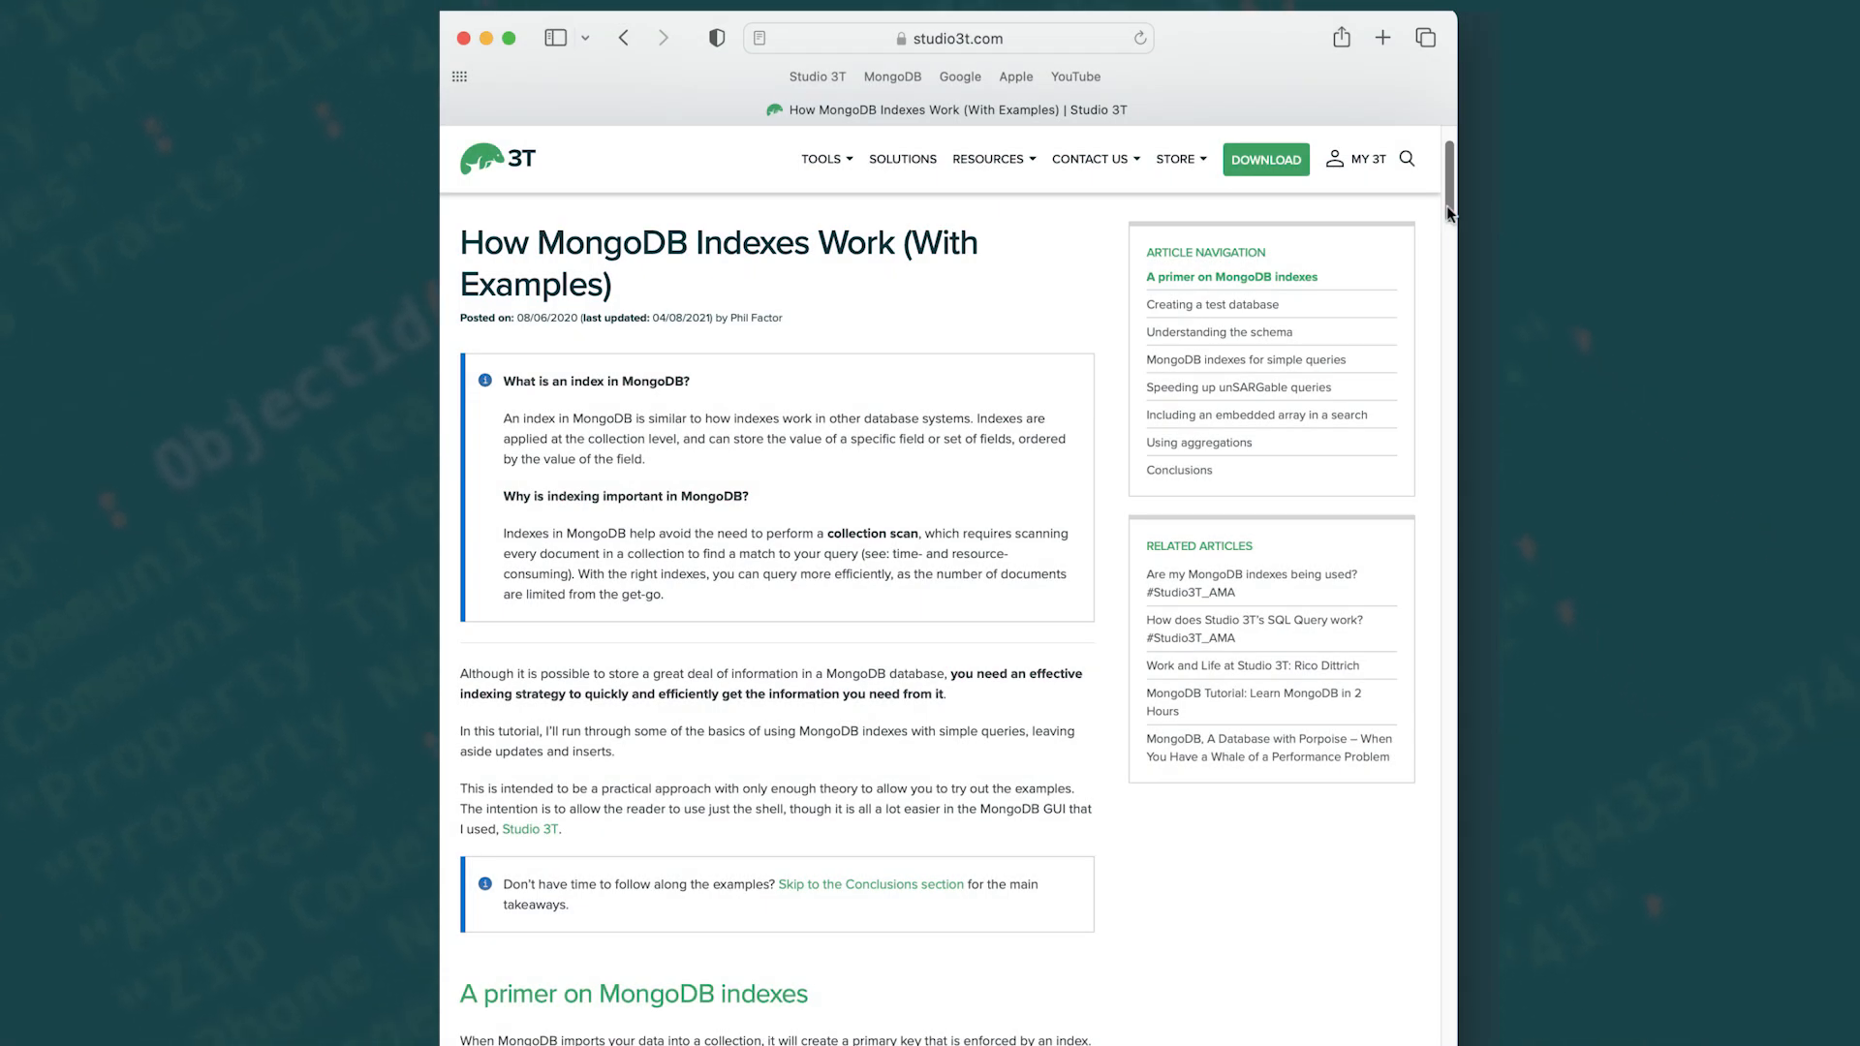
# Switch to the browser and look through the article How MongoDB Indexes Work (With Examples).
pyautogui.moveTo(1446, 205); pyautogui.dragTo(1438, 273)
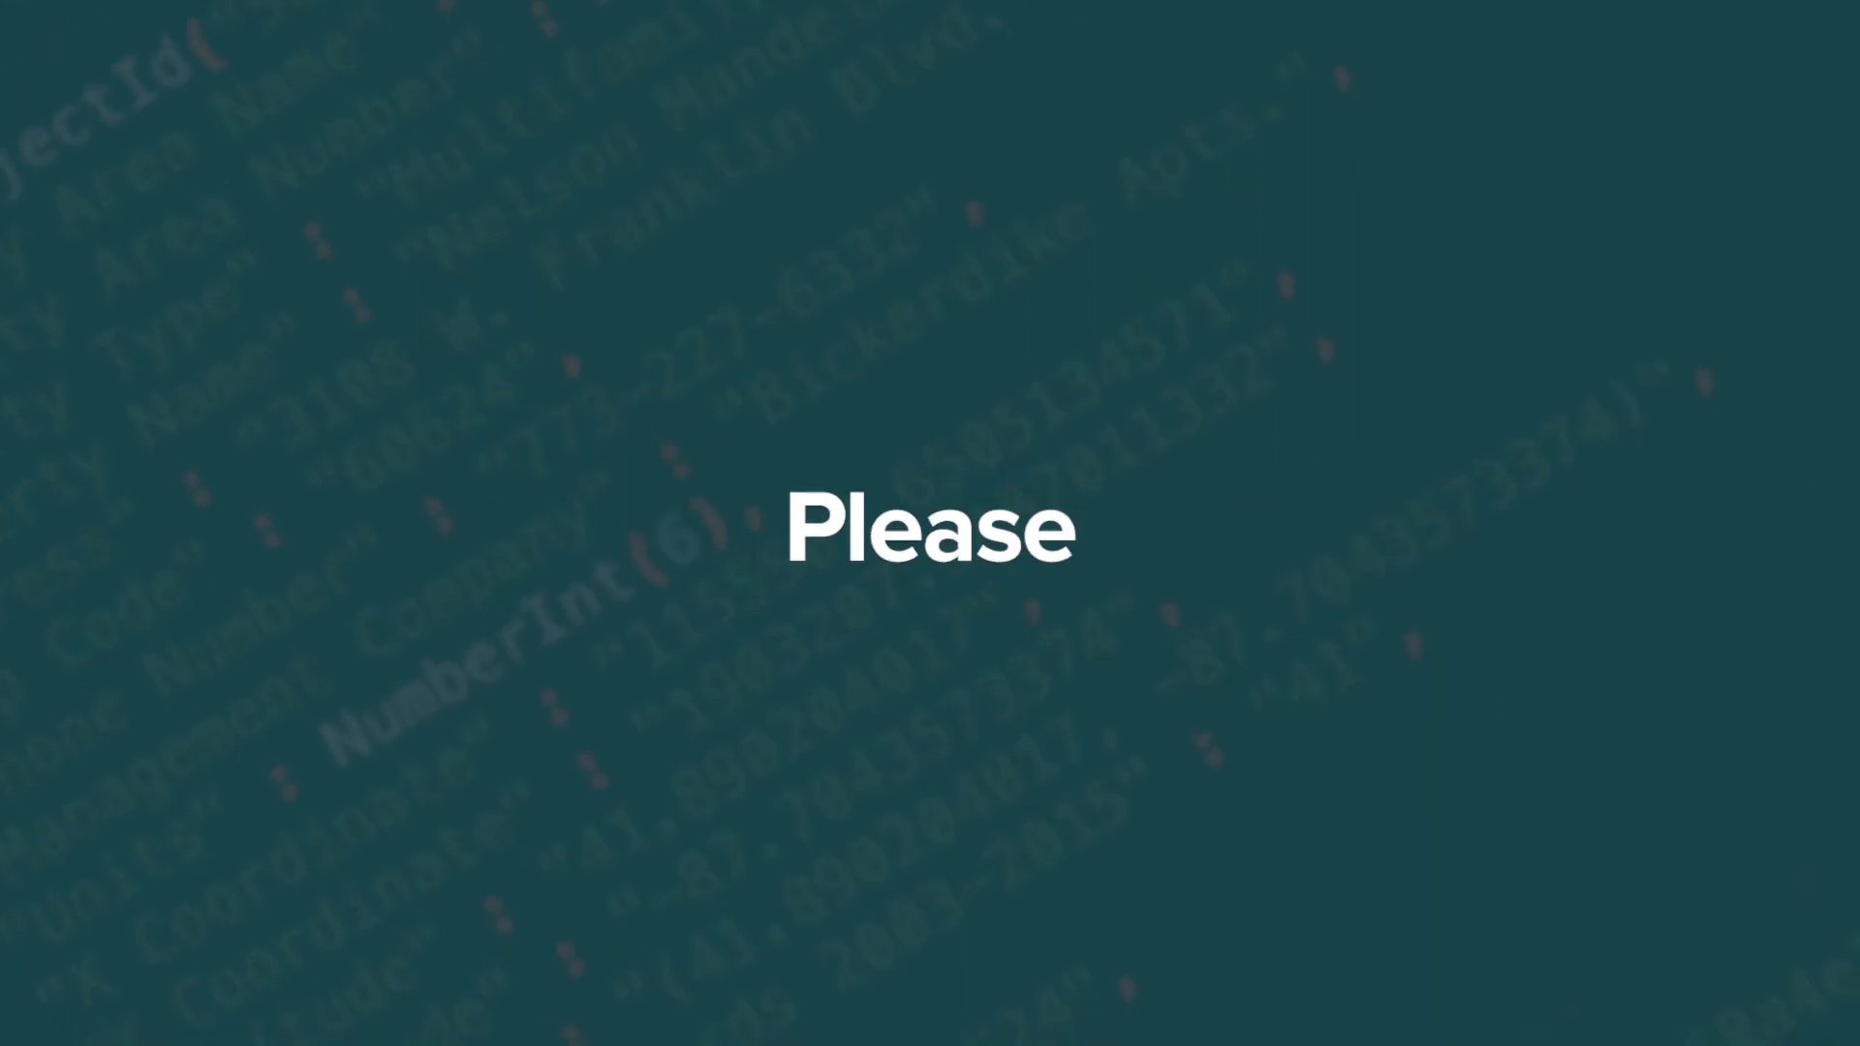